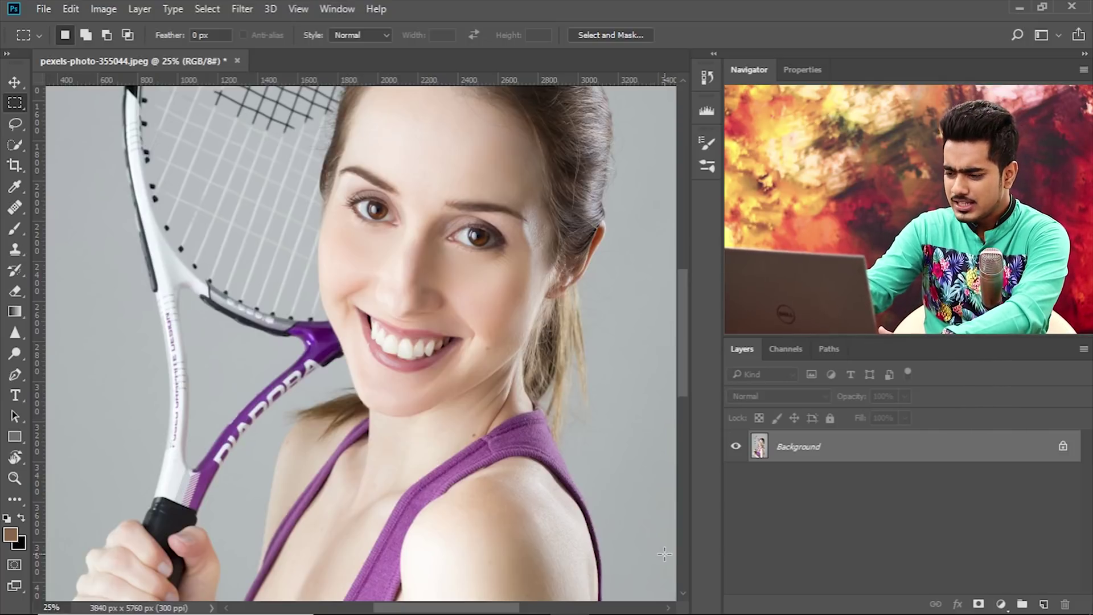
# Duplicate the Background layer of the portrait photo
pyautogui.hotkey('ctrl', '+')
pyautogui.hotkey('ctrl', '+')
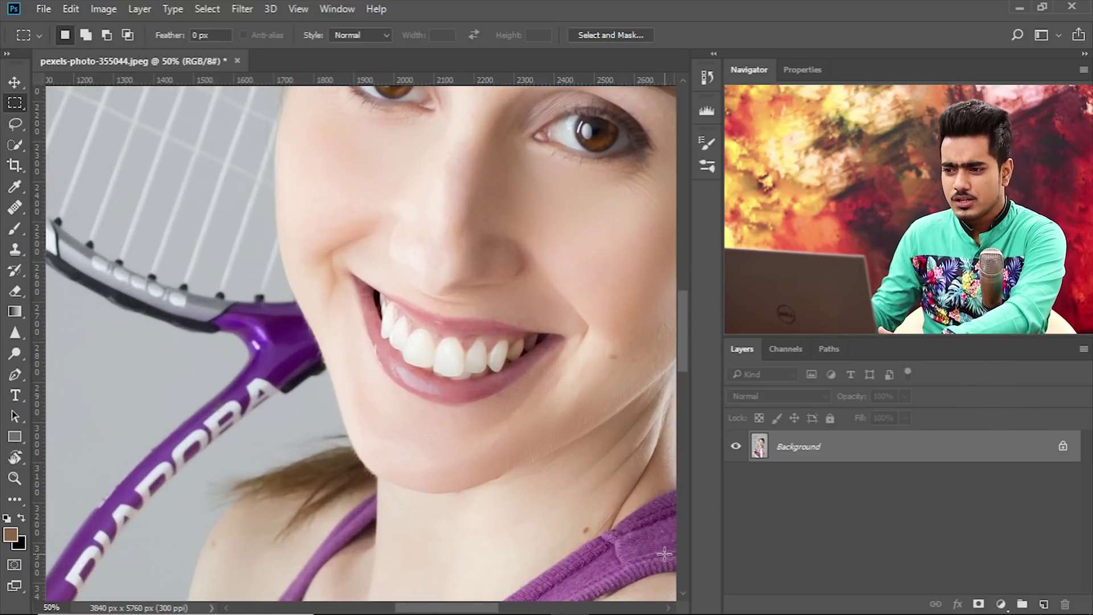
pyautogui.moveTo(513, 430); pyautogui.dragTo(487, 418)
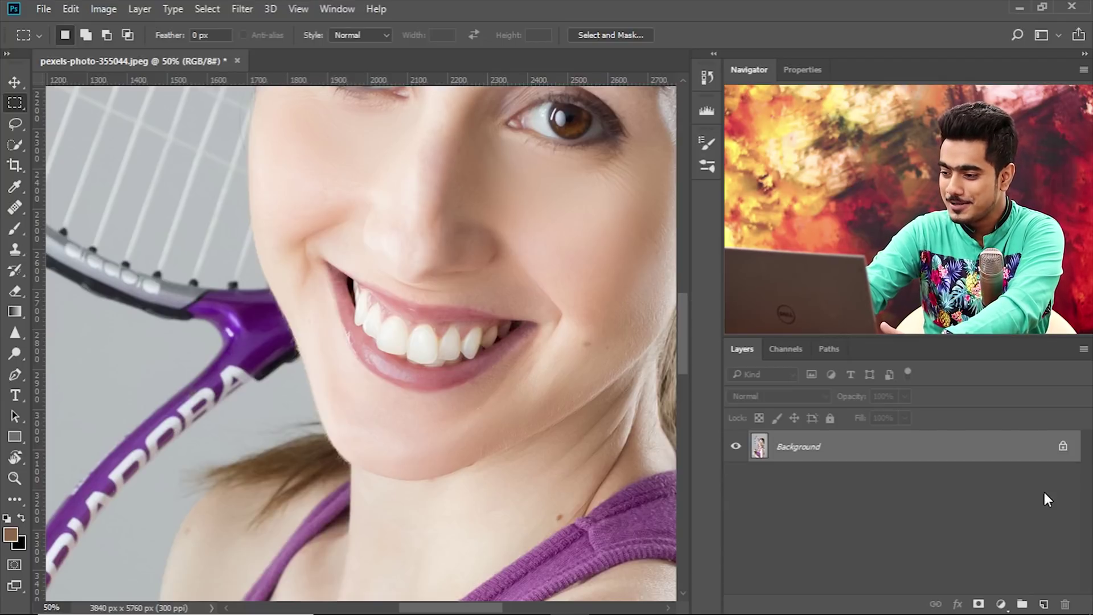
pyautogui.hotkey('ctrl', 'j')
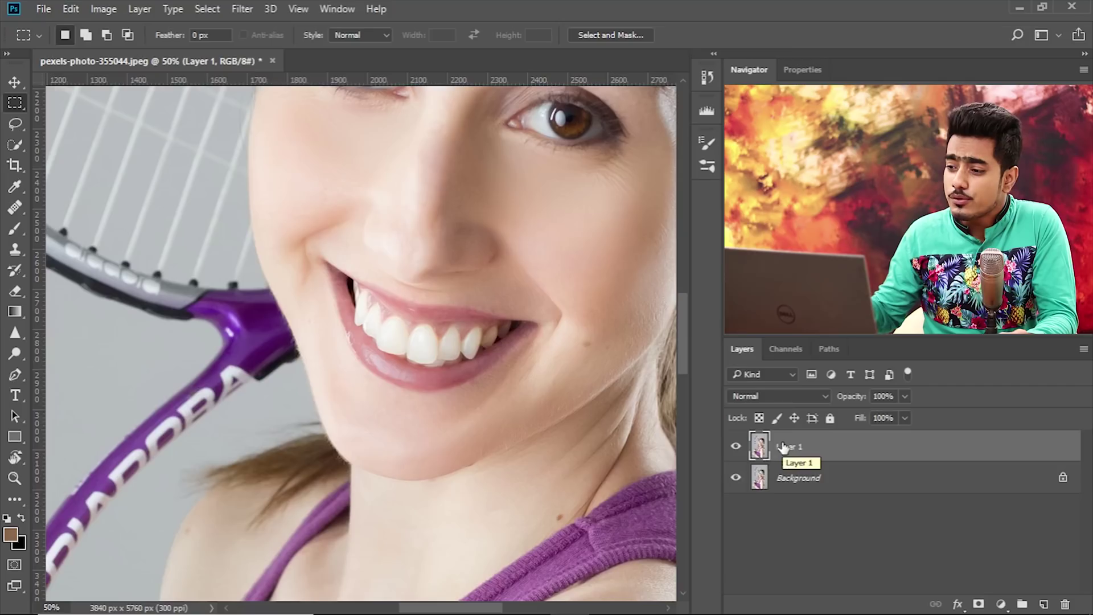
pyautogui.rightClick(14, 103)
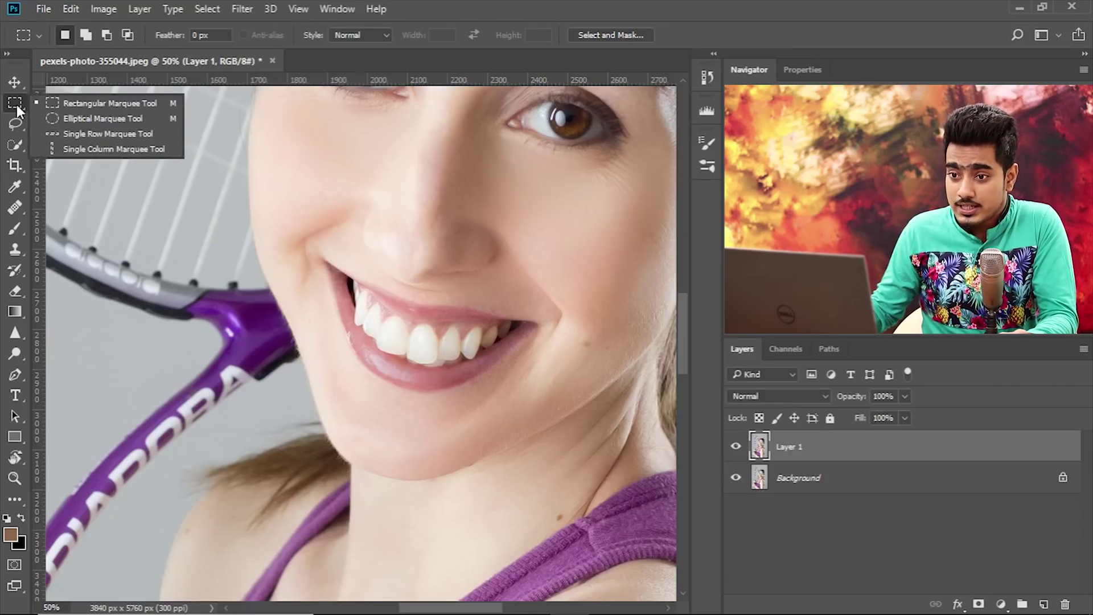
pyautogui.click(62, 106)
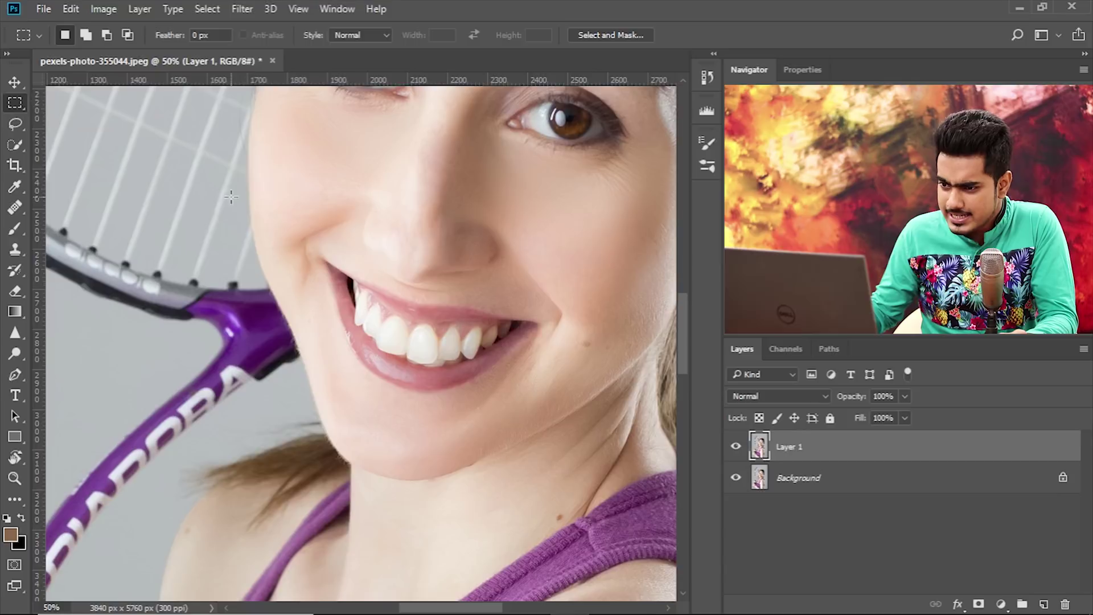
pyautogui.moveTo(231, 197); pyautogui.dragTo(612, 459)
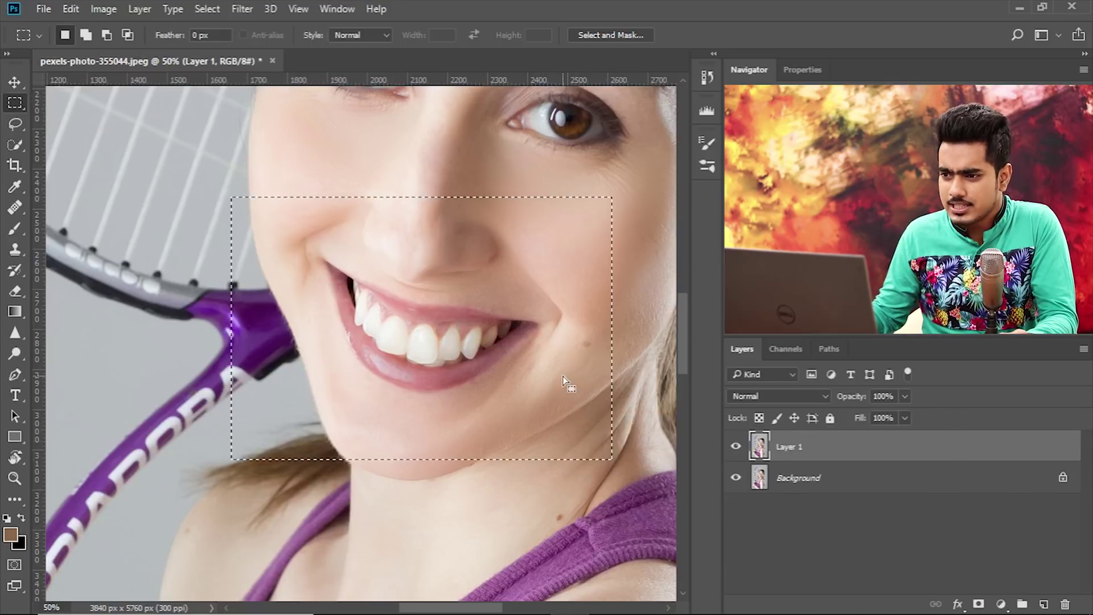
pyautogui.click(239, 13)
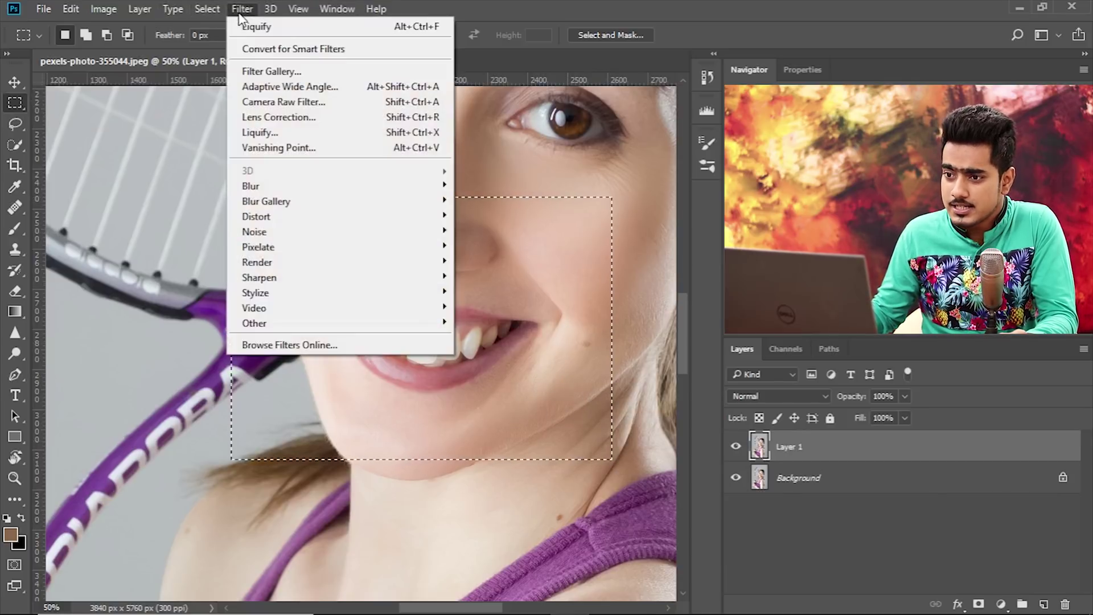
pyautogui.click(292, 136)
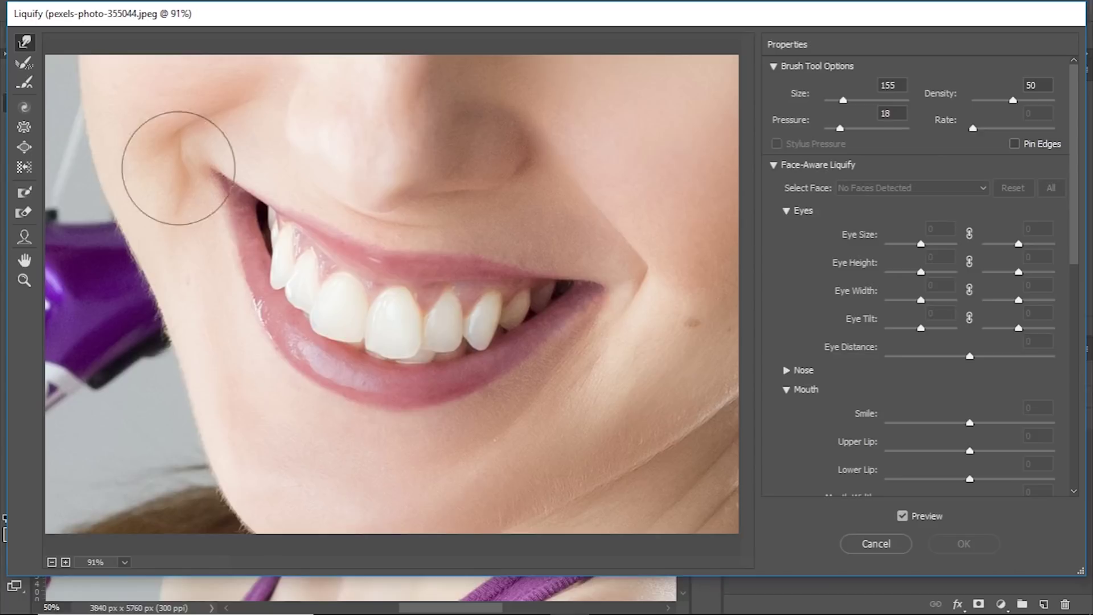
pyautogui.click(889, 547)
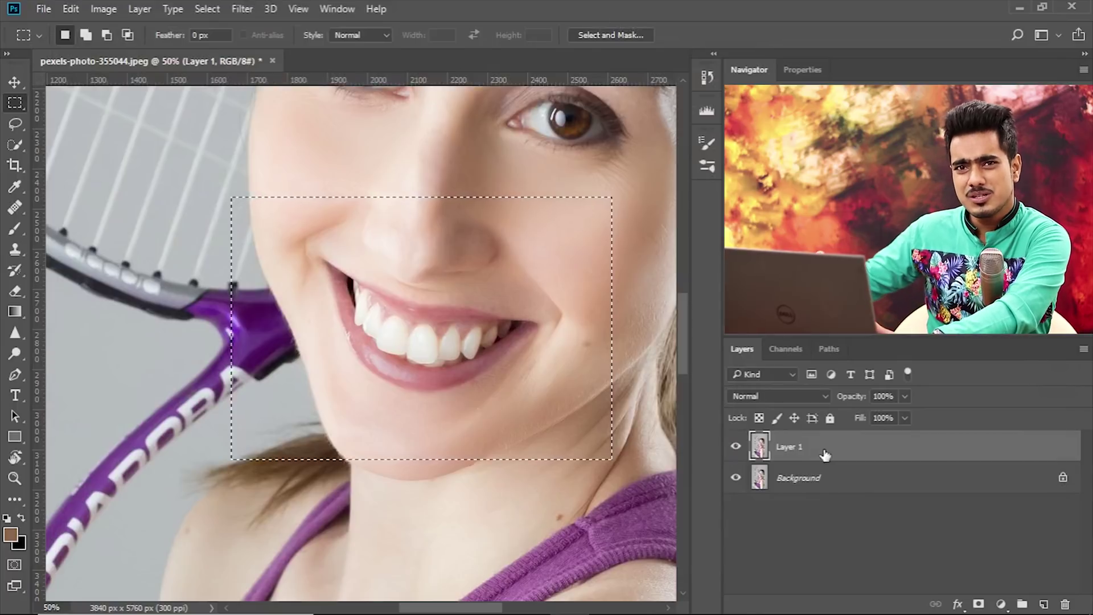
pyautogui.hotkey('ctrl', 'd')
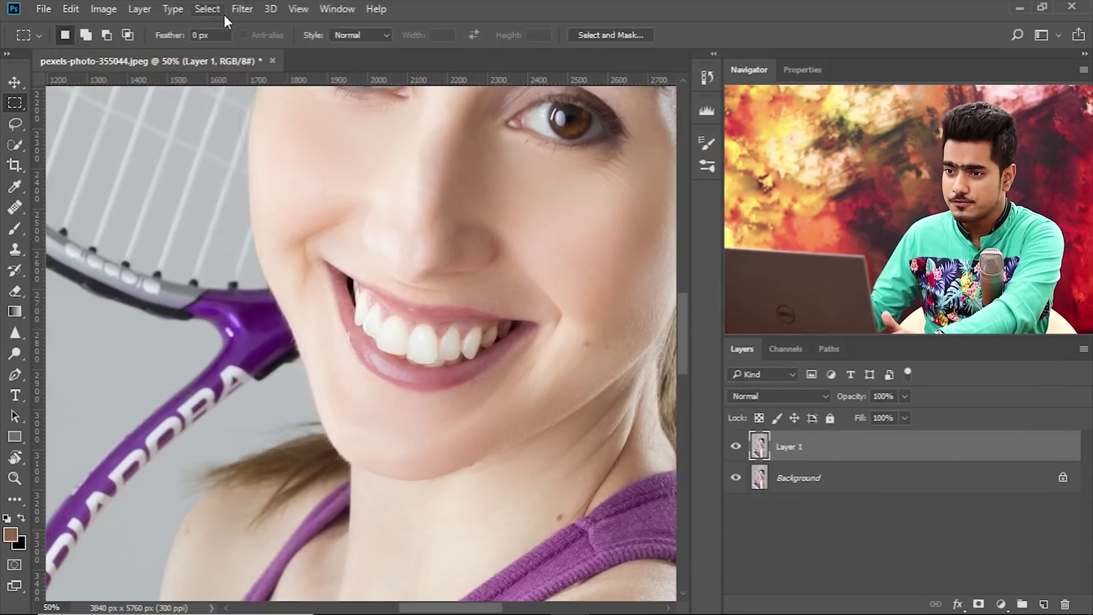
# Convert the duplicated layer into a smart object for re-editable smart filters
pyautogui.click(242, 9)
pyautogui.click(255, 49)
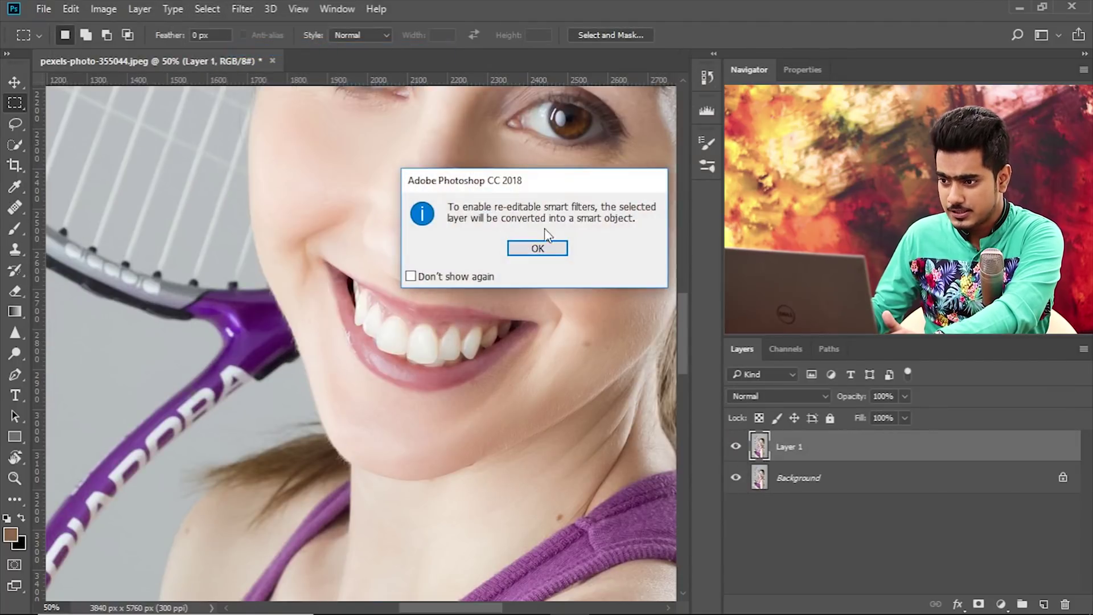
pyautogui.click(538, 249)
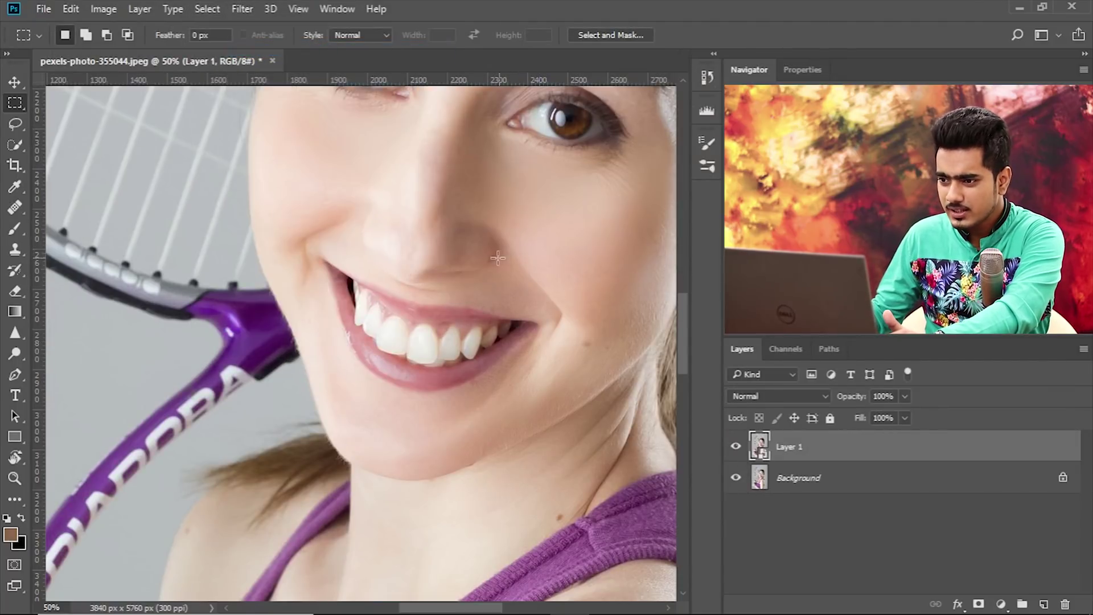
pyautogui.moveTo(246, 210); pyautogui.dragTo(613, 456)
pyautogui.click(232, 10)
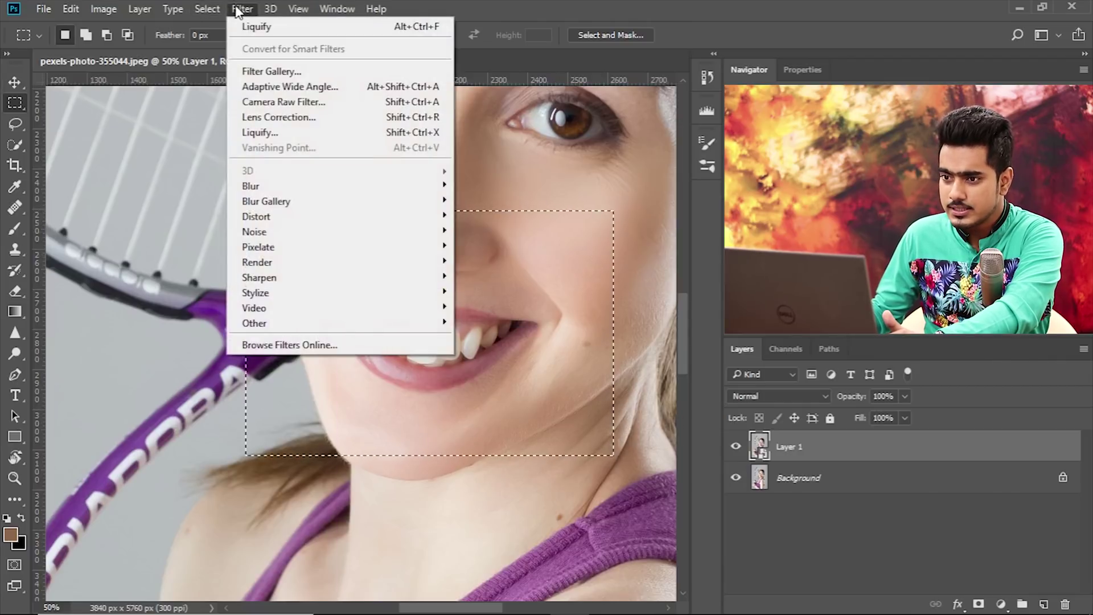
pyautogui.click(259, 284)
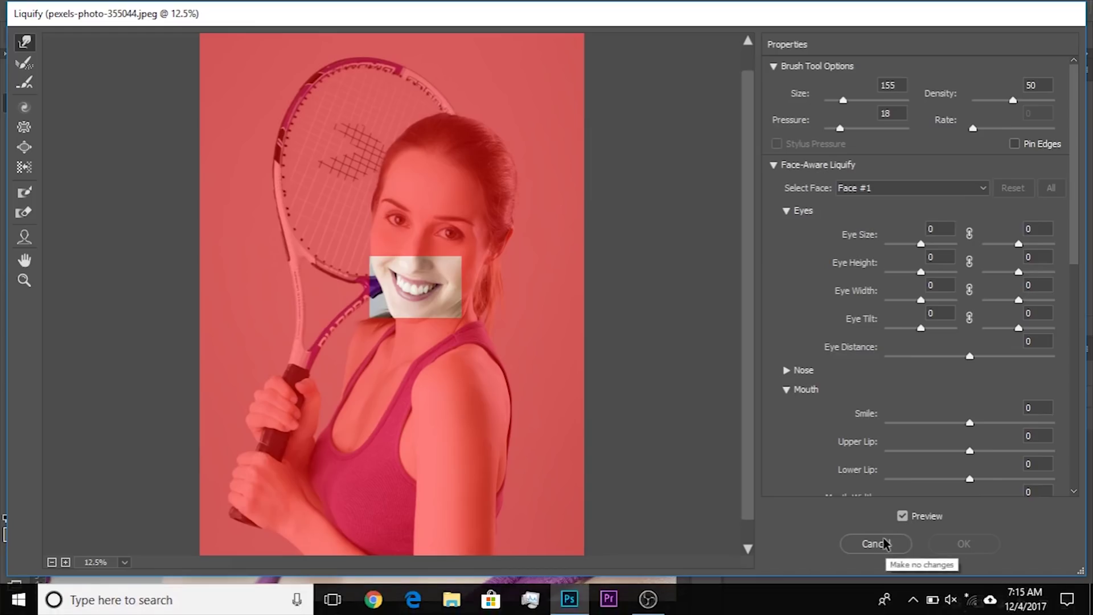
pyautogui.click(876, 543)
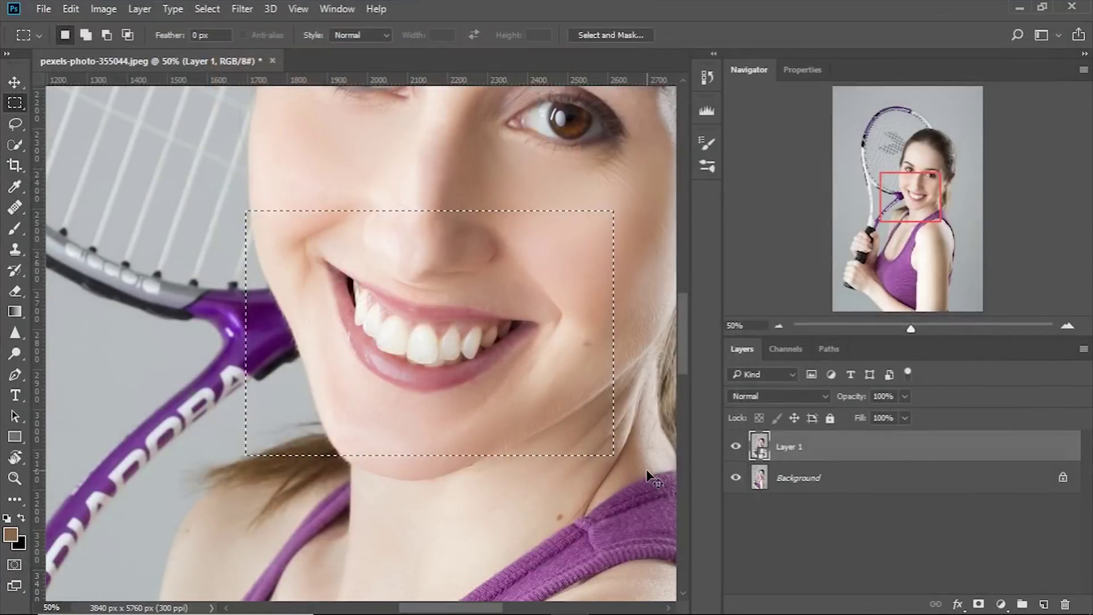
pyautogui.hotkey('ctrl', 'd')
# Open the Liquify filter on the entire smart object layer, ready to warp the teeth
pyautogui.click(242, 8)
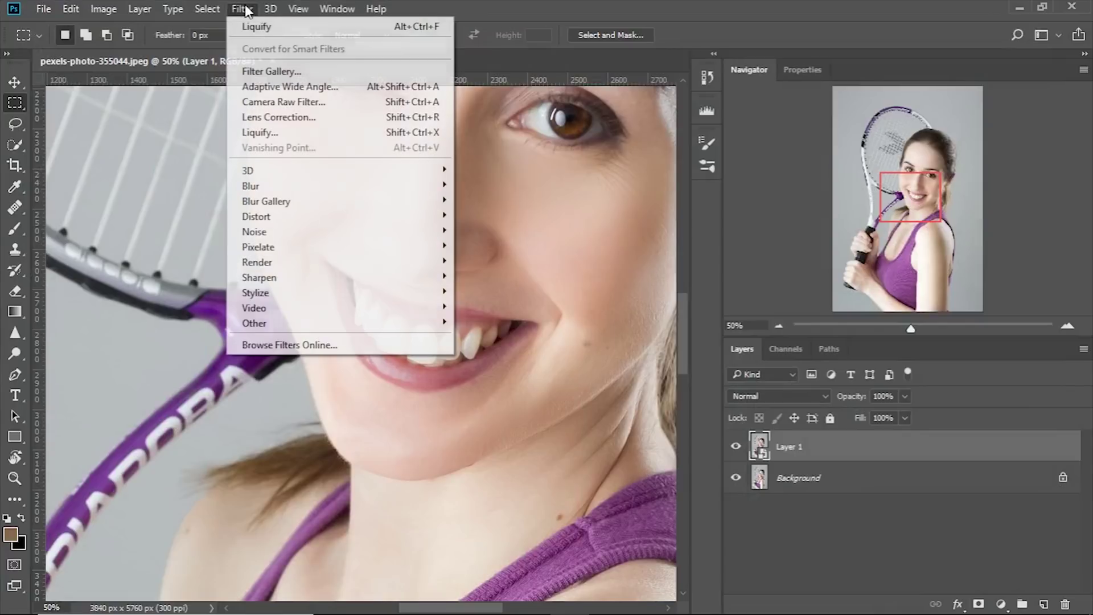
pyautogui.click(277, 137)
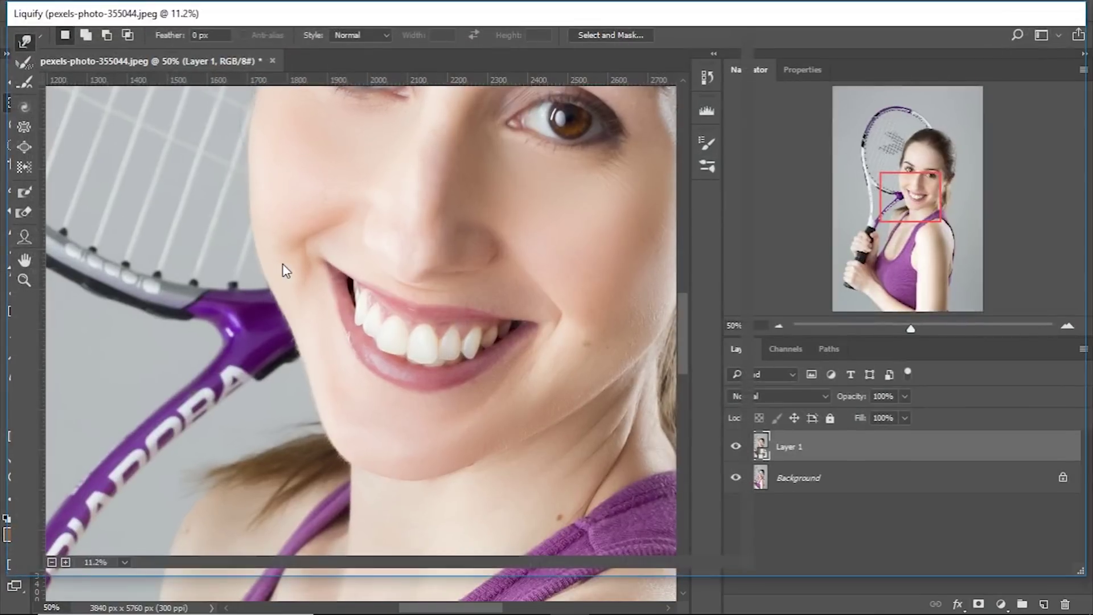
pyautogui.hotkey('ctrl', '+')
pyautogui.hotkey('ctrl', '+')
pyautogui.hotkey('ctrl', '+')
pyautogui.hotkey('ctrl', '+')
pyautogui.hotkey('ctrl', '+')
pyautogui.hotkey('ctrl', '+')
pyautogui.hotkey('ctrl', '+')
pyautogui.hotkey('ctrl', '+')
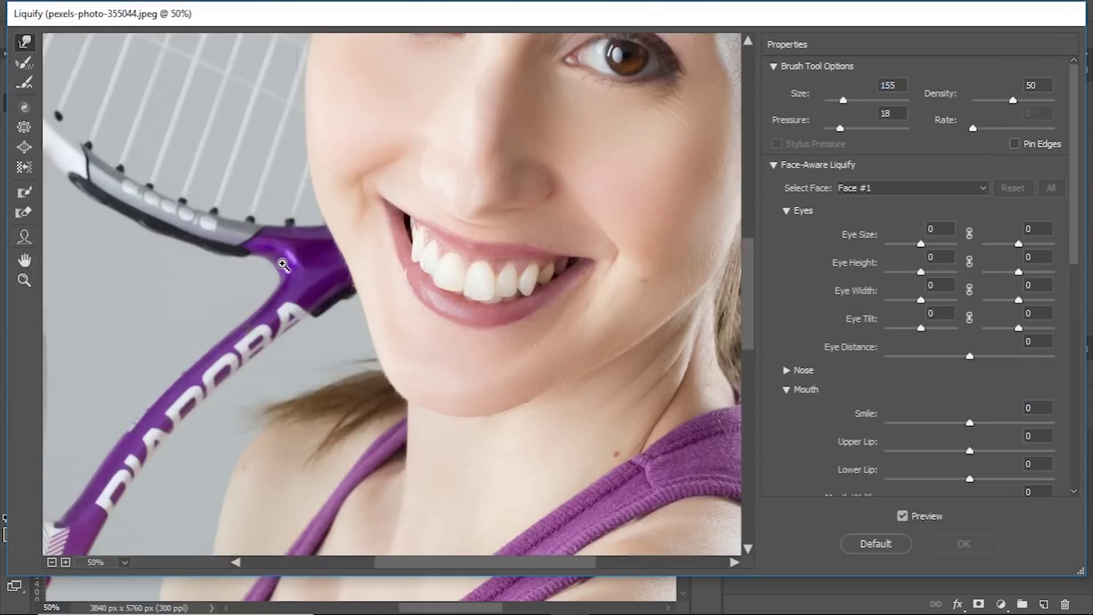
pyautogui.hotkey('ctrl', '-')
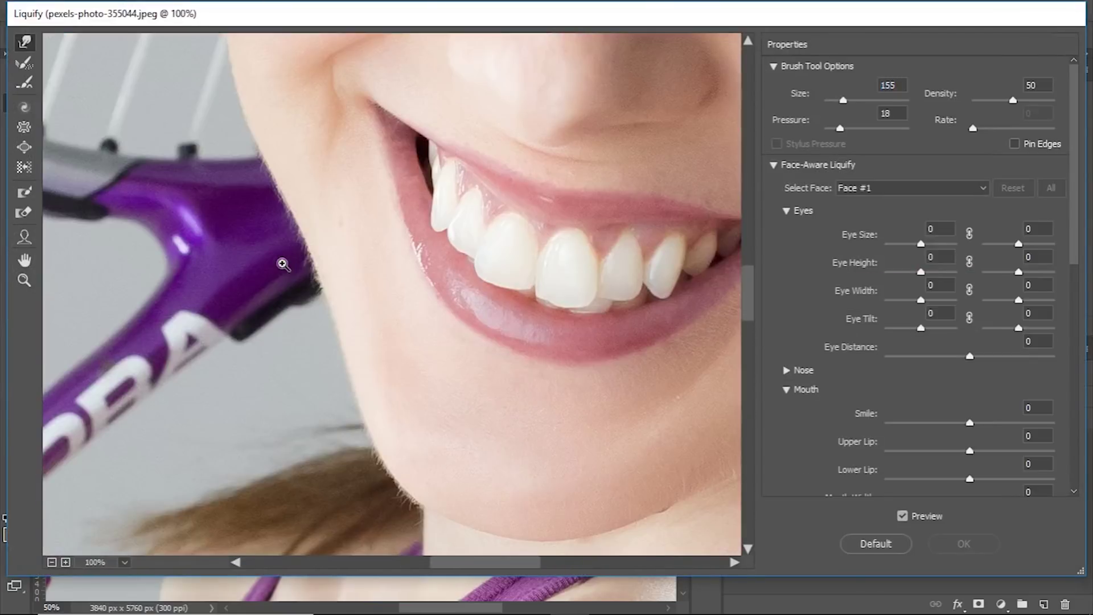
pyautogui.moveTo(498, 276); pyautogui.dragTo(288, 294)
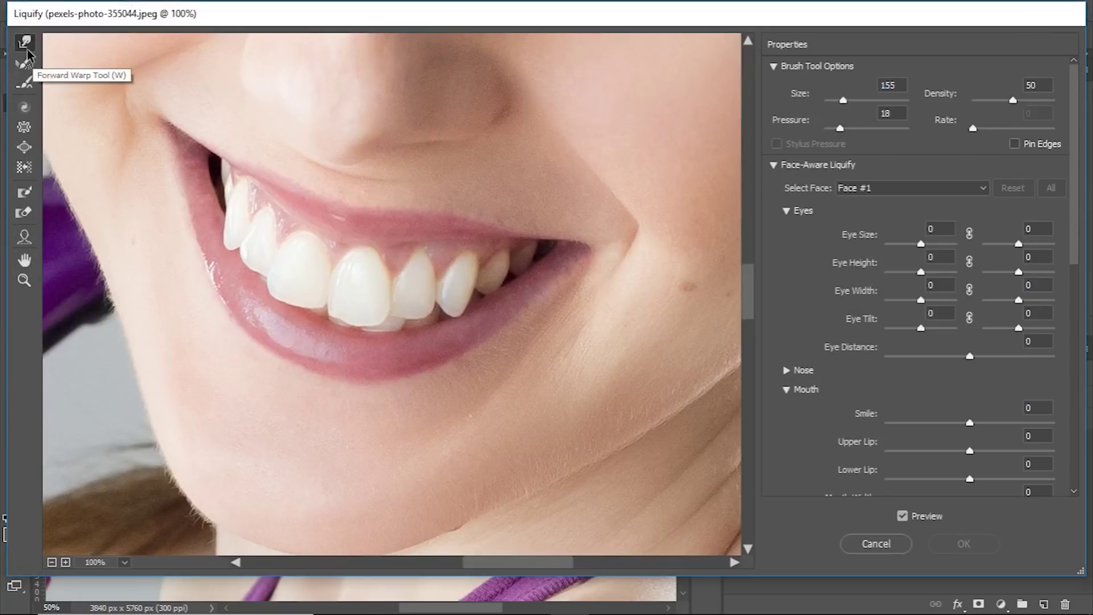
pyautogui.moveTo(450, 15); pyautogui.dragTo(440, 42)
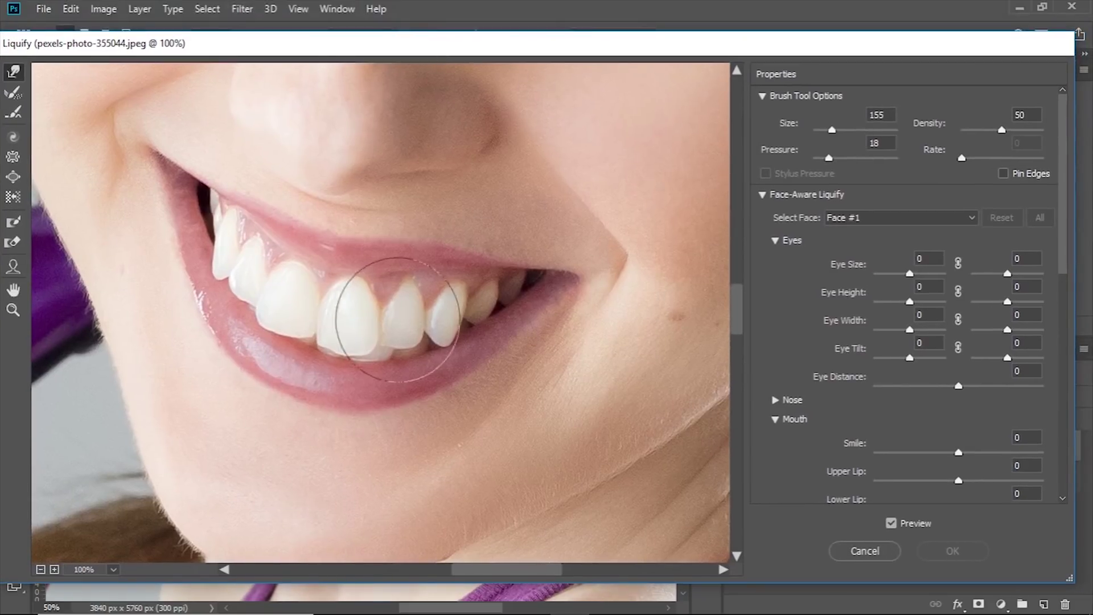
# Set the Forward Warp brush to size 19 and pressure 30 for fine work on the teeth
pyautogui.moveTo(318, 299); pyautogui.dragTo(392, 303)
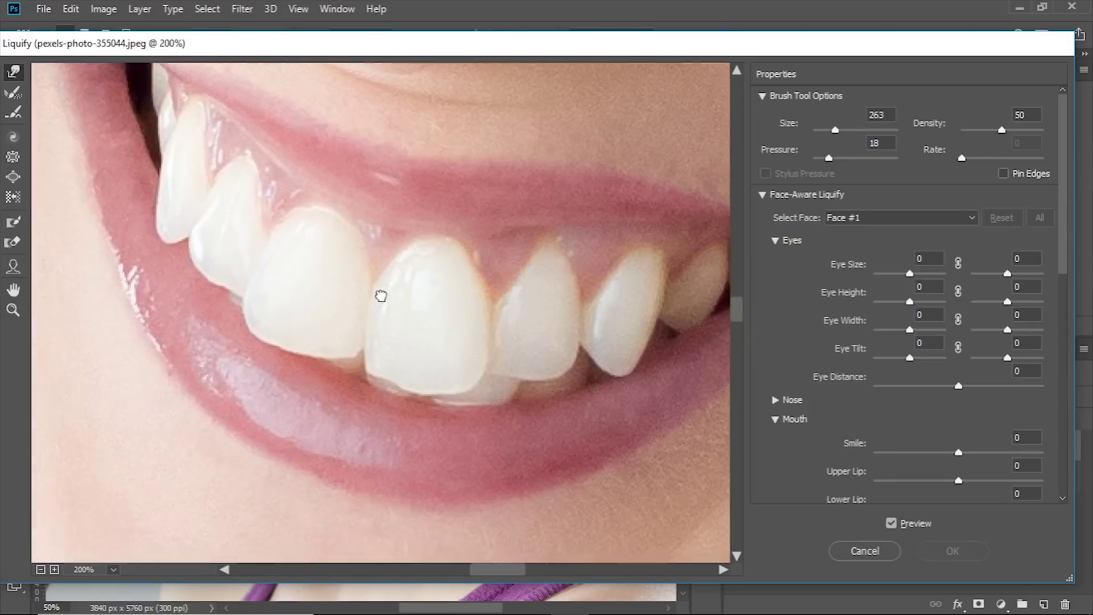
pyautogui.moveTo(381, 295); pyautogui.dragTo(427, 336)
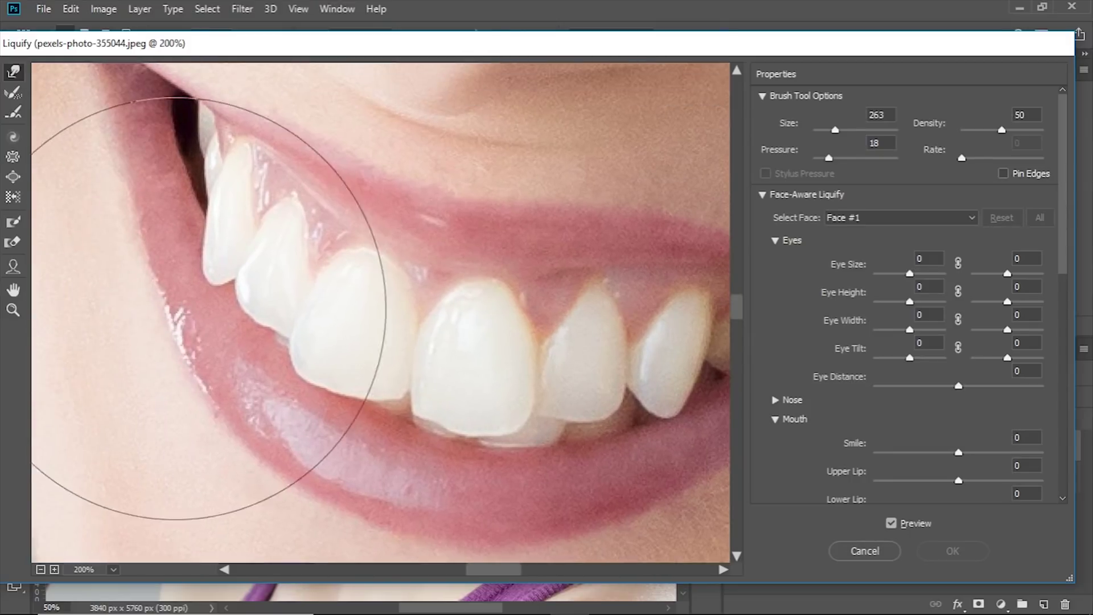
pyautogui.moveTo(208, 293); pyautogui.dragTo(210, 288)
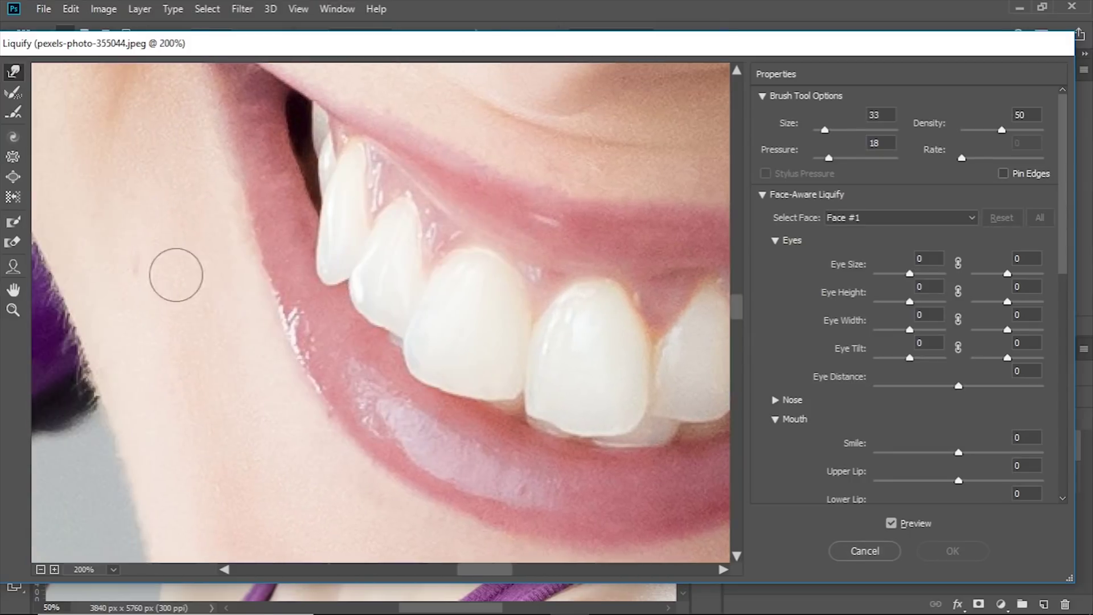
pyautogui.moveTo(351, 304); pyautogui.dragTo(208, 301)
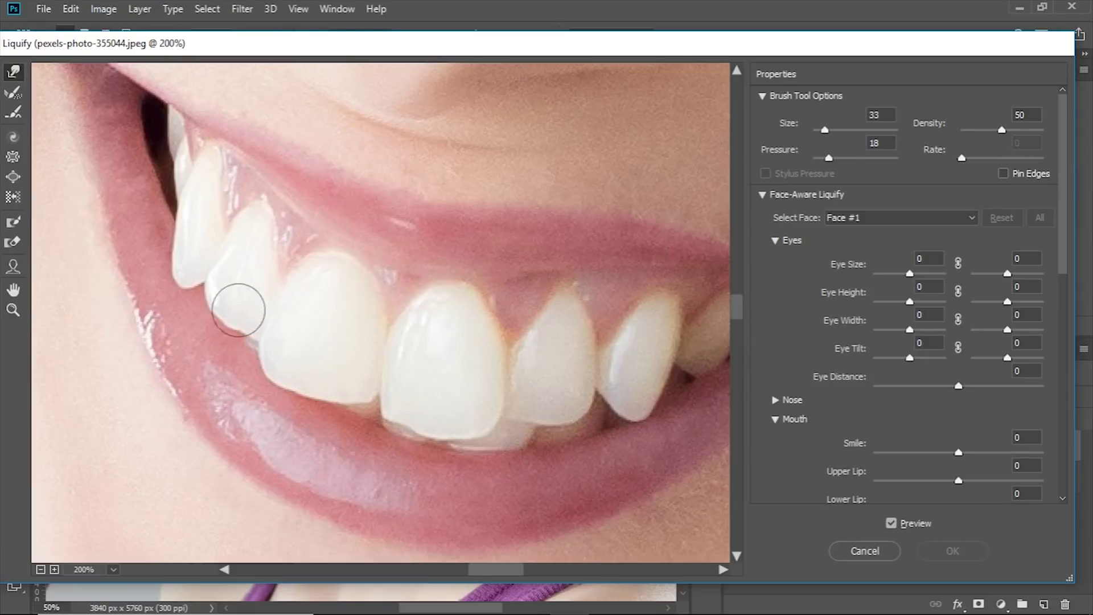
pyautogui.moveTo(419, 351); pyautogui.dragTo(386, 346)
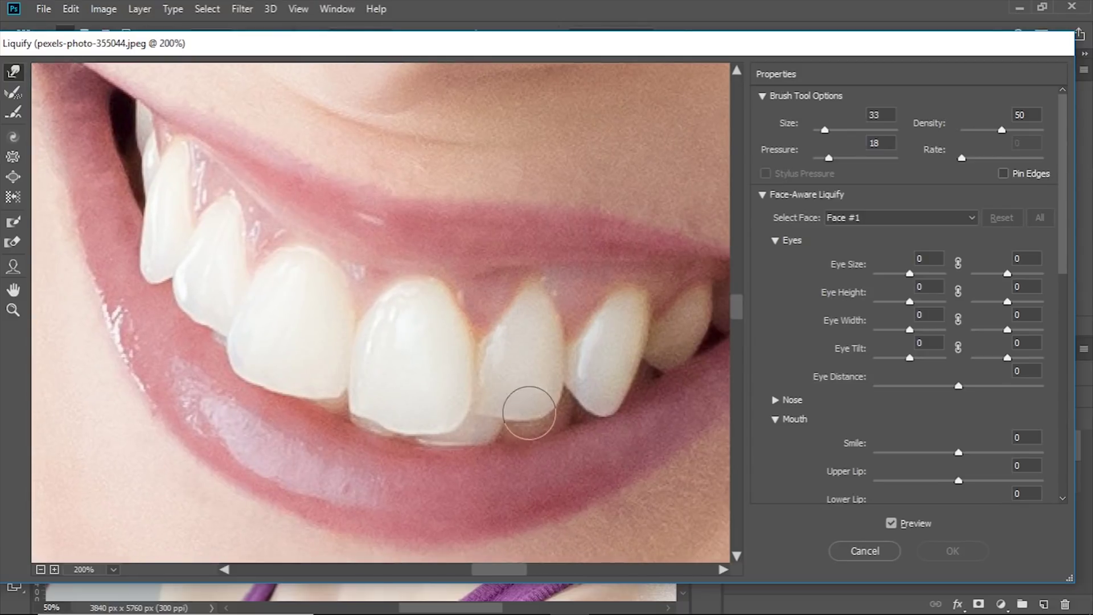
pyautogui.moveTo(227, 295)
pyautogui.mouseDown()
pyautogui.moveTo(221, 303)
pyautogui.moveTo(242, 278)
pyautogui.mouseUp()
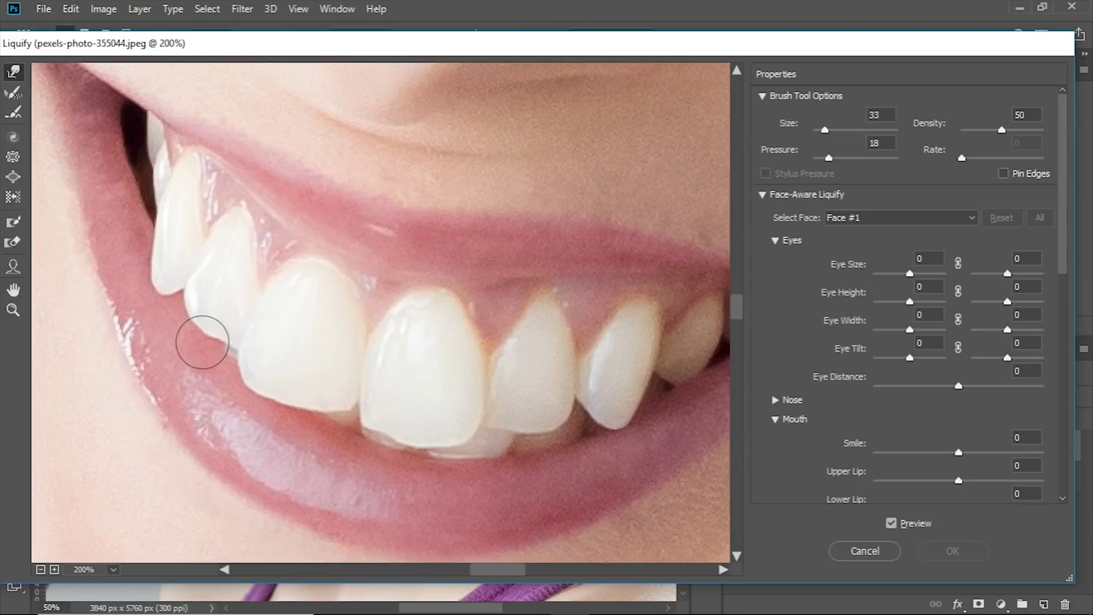
pyautogui.keyDown('alt'); pyautogui.click(225, 354); pyautogui.keyUp('alt')
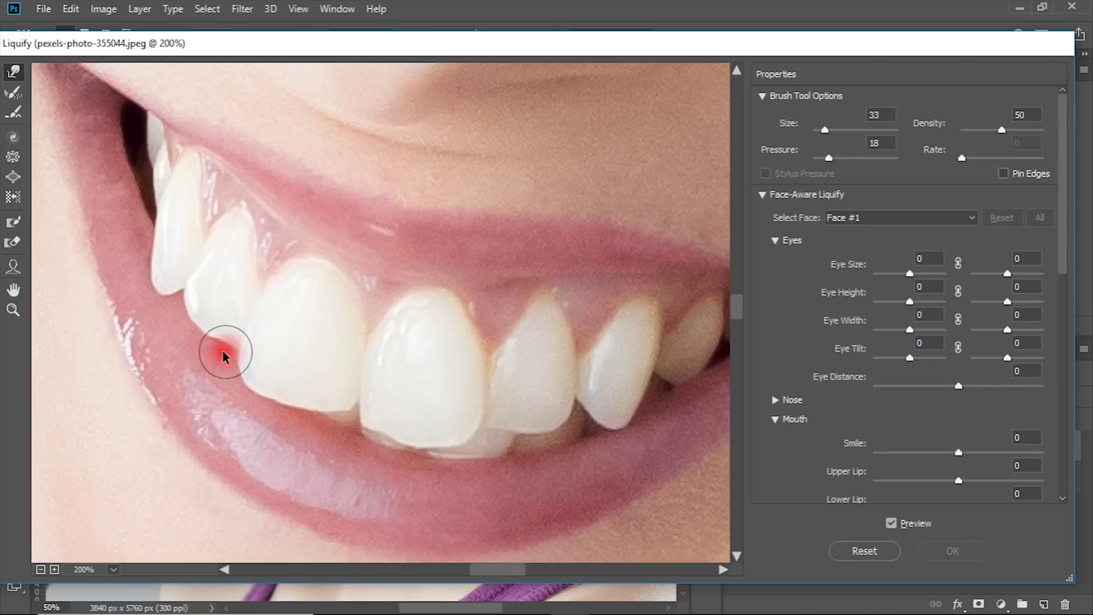
pyautogui.moveTo(223, 351); pyautogui.dragTo(204, 350)
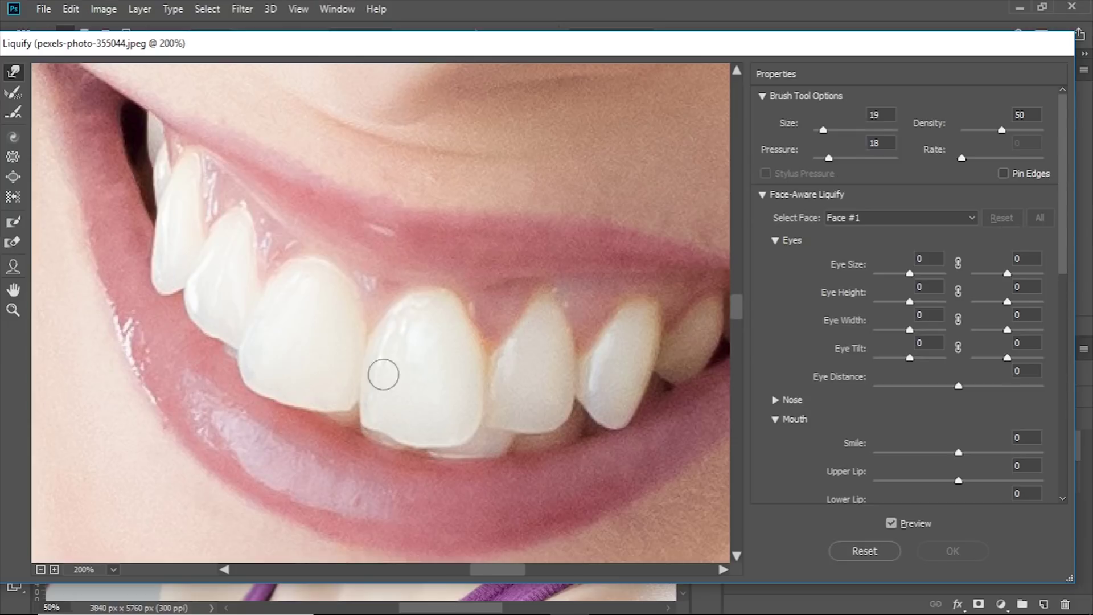
pyautogui.moveTo(335, 353); pyautogui.dragTo(342, 352)
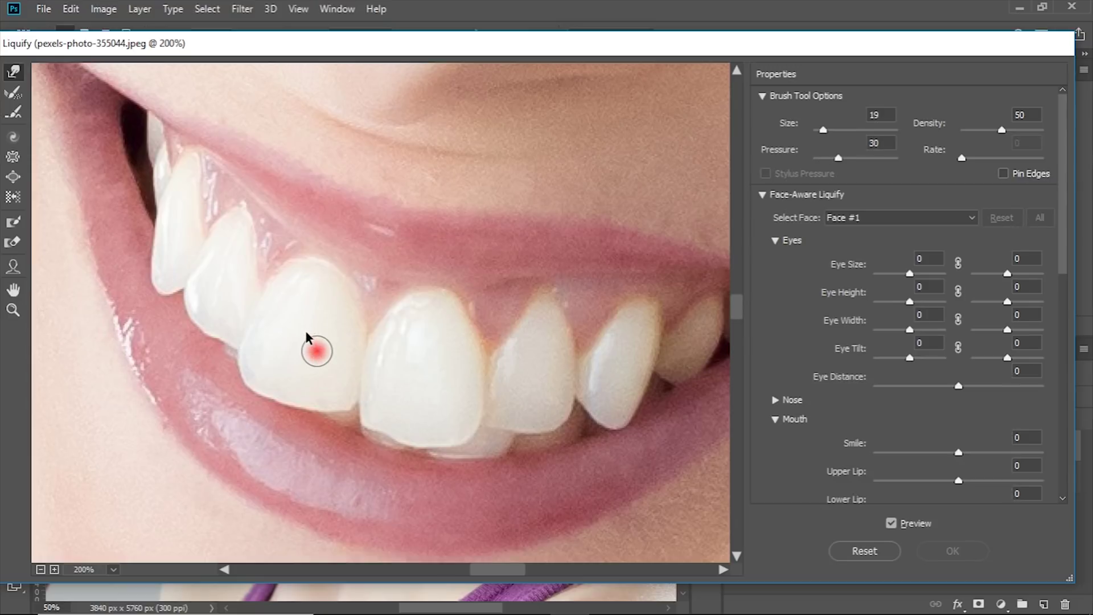
# Nudge the lower edge of the small tooth beside the left front tooth with fine Forward Warp strokes
pyautogui.keyDown('alt'); pyautogui.rightClick(178, 343); pyautogui.keyUp('alt')
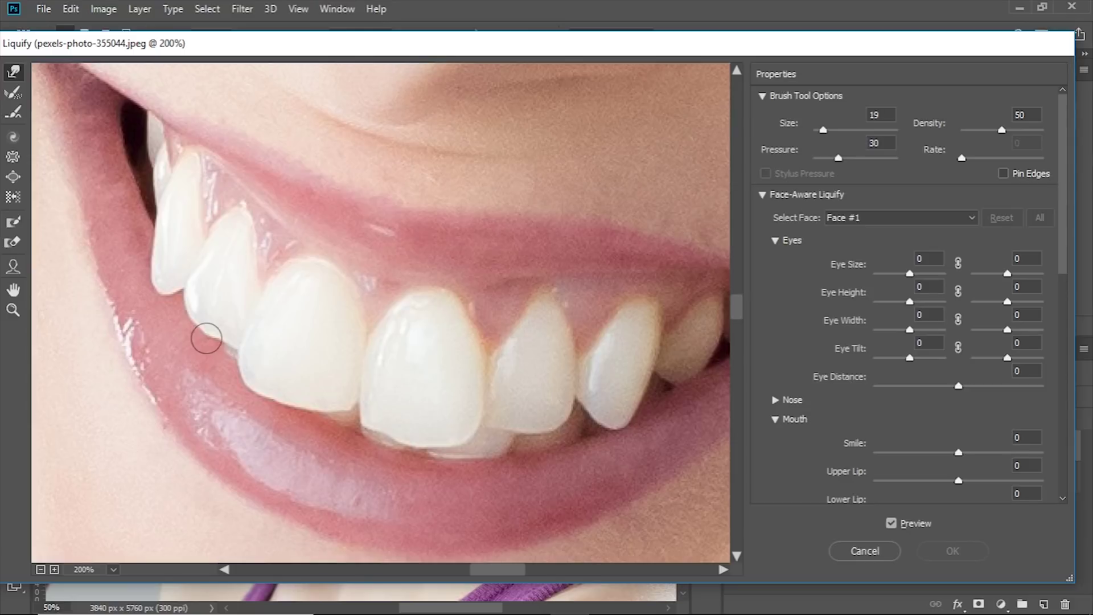
pyautogui.moveTo(207, 333); pyautogui.dragTo(207, 343)
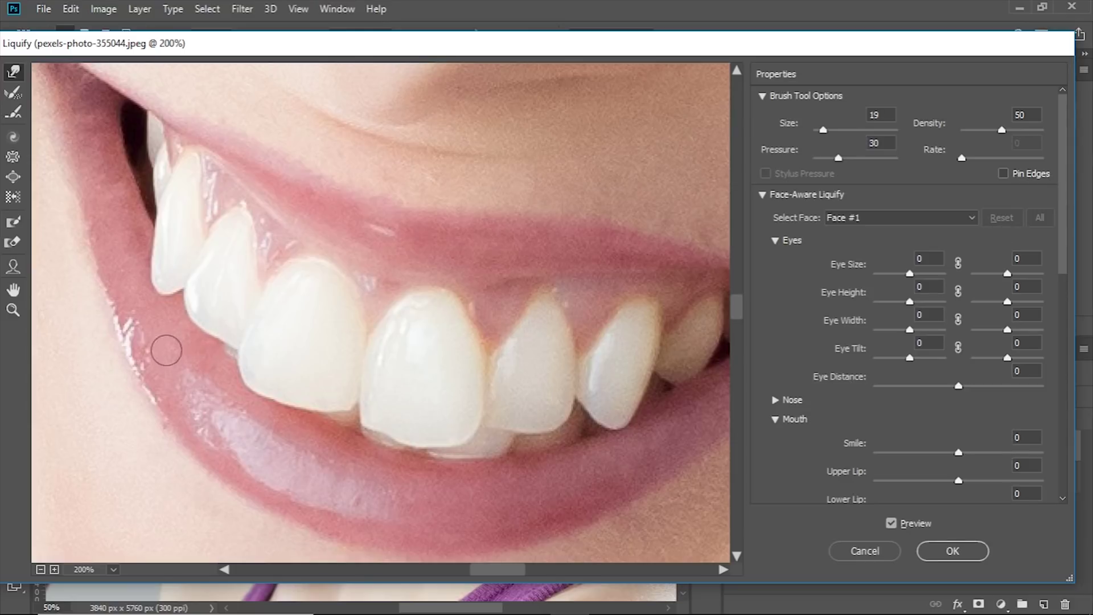
pyautogui.moveTo(187, 337)
pyautogui.keyDown('alt'); pyautogui.mouseDown()
pyautogui.moveTo(218, 343)
pyautogui.moveTo(205, 343)
pyautogui.mouseUp(); pyautogui.keyUp('alt')
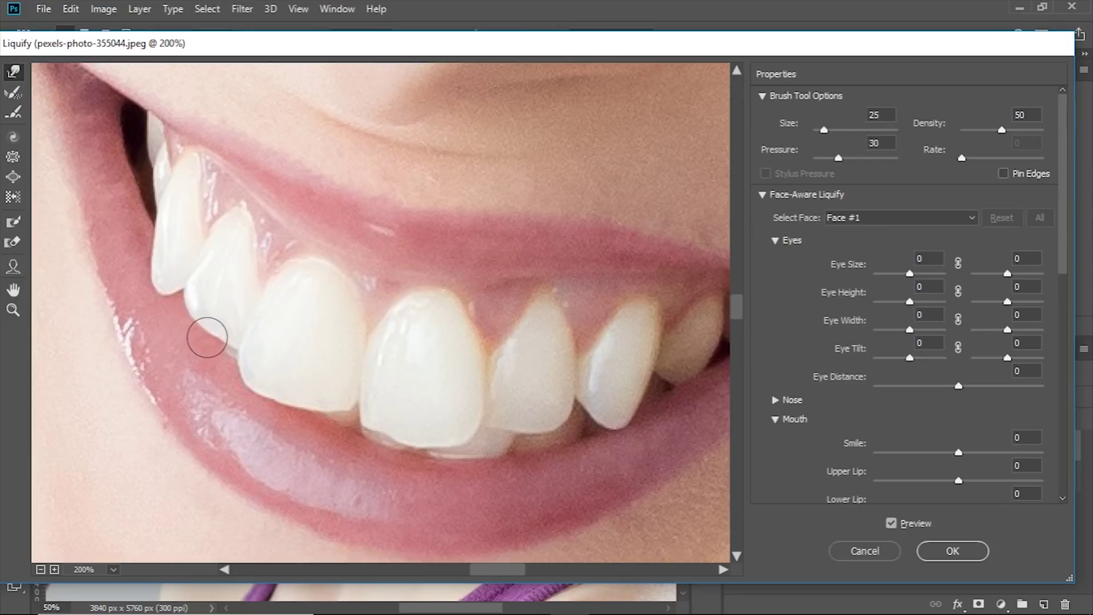
# Push the outer edges of the leftmost canine and its neighbouring tooth slightly inward, adjusting the warp brush size as needed
pyautogui.moveTo(502, 424); pyautogui.dragTo(475, 422)
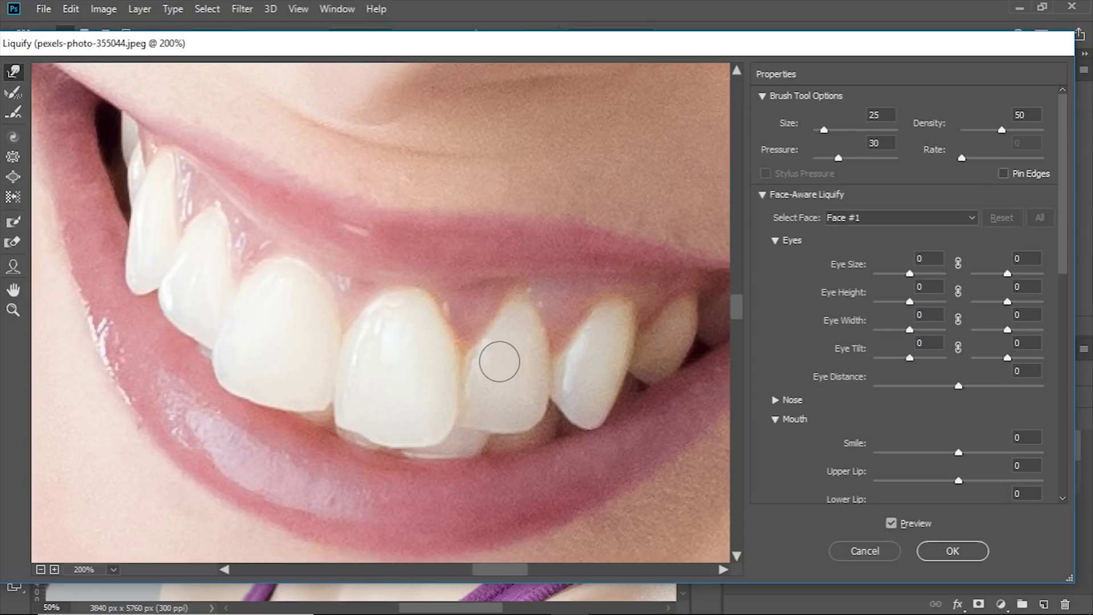
pyautogui.moveTo(128, 261); pyautogui.dragTo(205, 269)
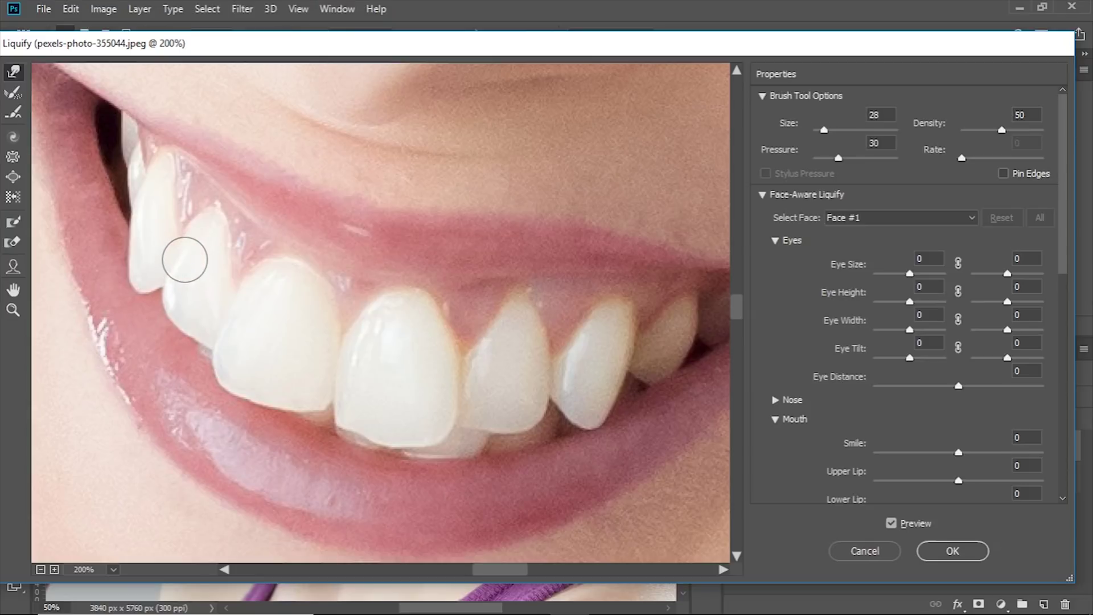
pyautogui.moveTo(225, 242); pyautogui.dragTo(277, 255)
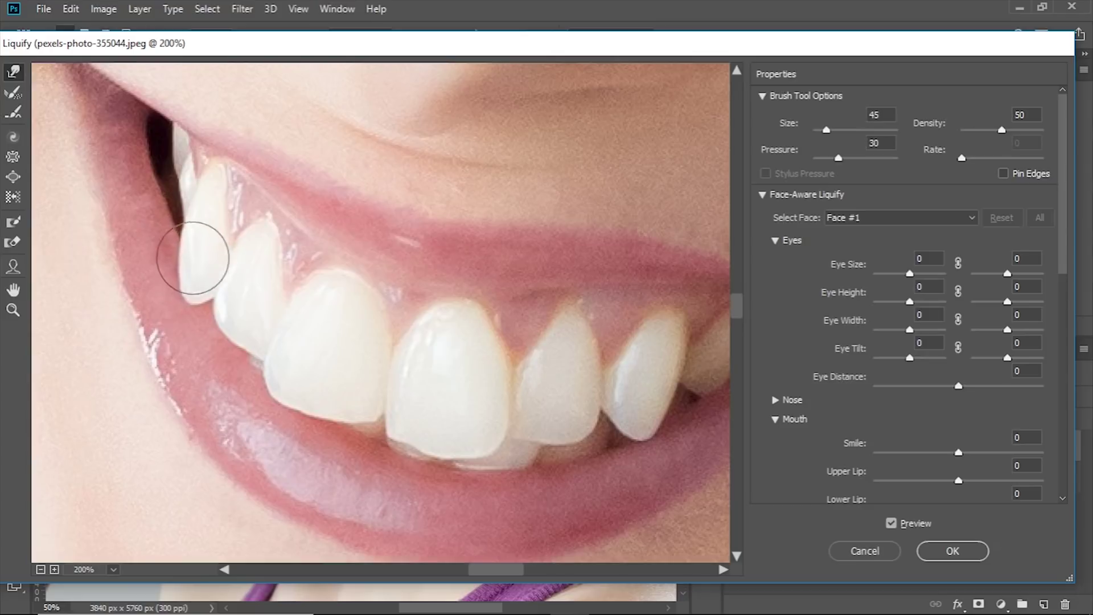
pyautogui.moveTo(308, 313); pyautogui.dragTo(285, 309)
pyautogui.moveTo(211, 290); pyautogui.dragTo(149, 282)
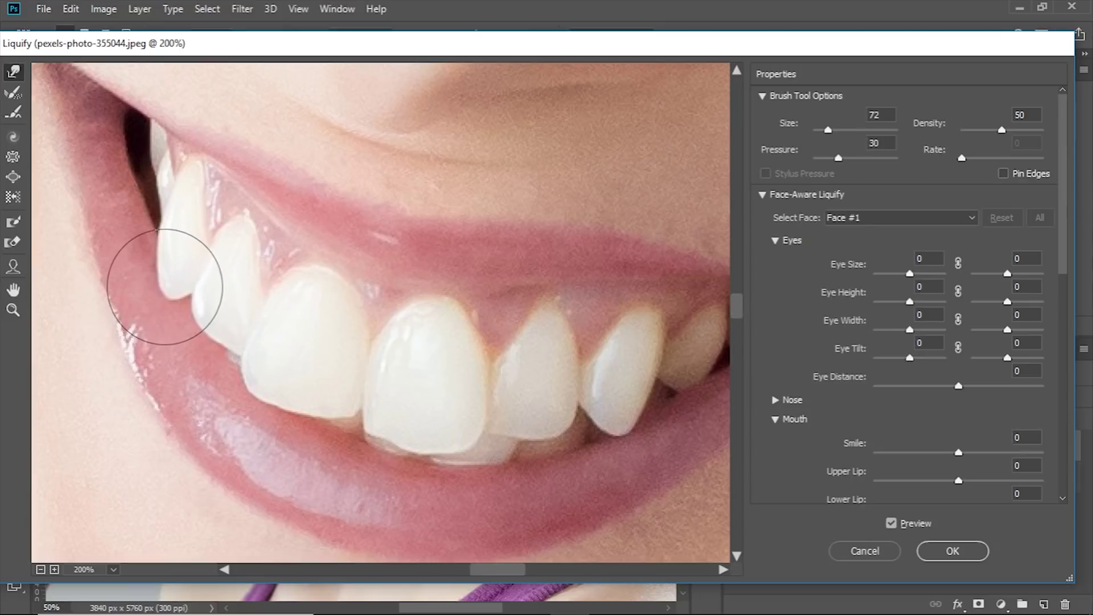
pyautogui.moveTo(163, 290); pyautogui.dragTo(129, 266)
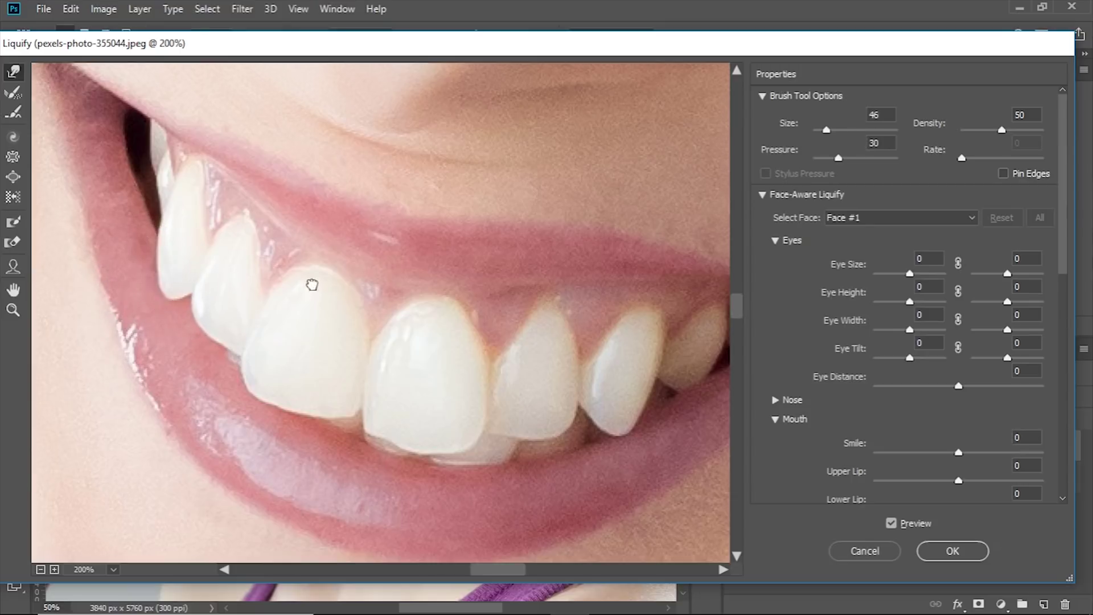
# Smooth the lower outer edges of the left front tooth and the small tooth beside it with brush sizes 39 to 51
pyautogui.moveTo(312, 285); pyautogui.dragTo(241, 224)
pyautogui.moveTo(296, 349); pyautogui.dragTo(313, 355)
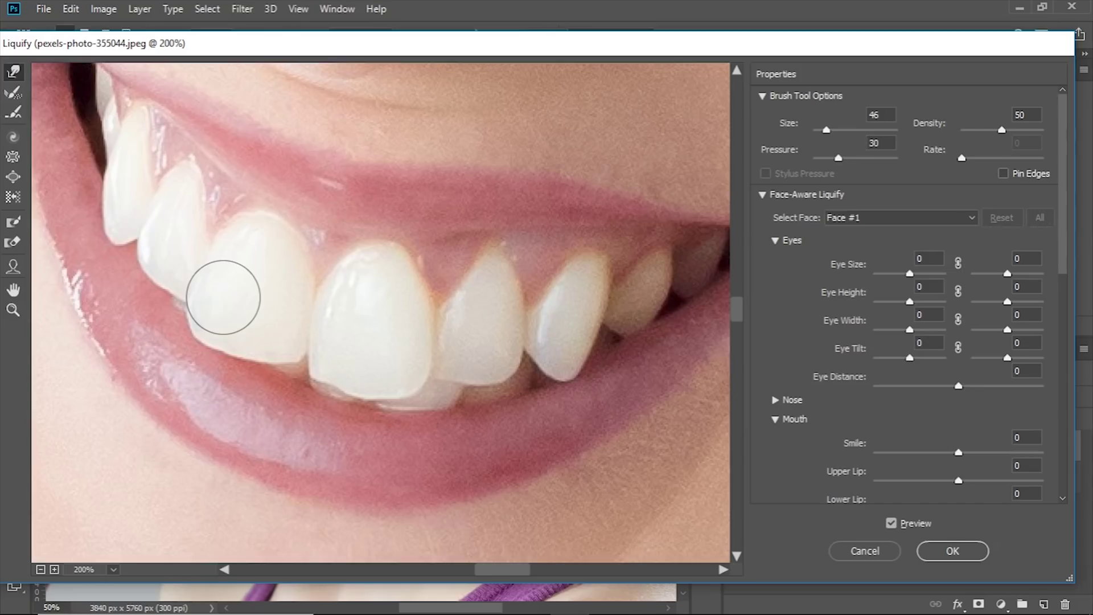
pyautogui.moveTo(253, 323)
pyautogui.mouseDown()
pyautogui.moveTo(238, 330)
pyautogui.moveTo(257, 334)
pyautogui.moveTo(239, 336)
pyautogui.mouseUp()
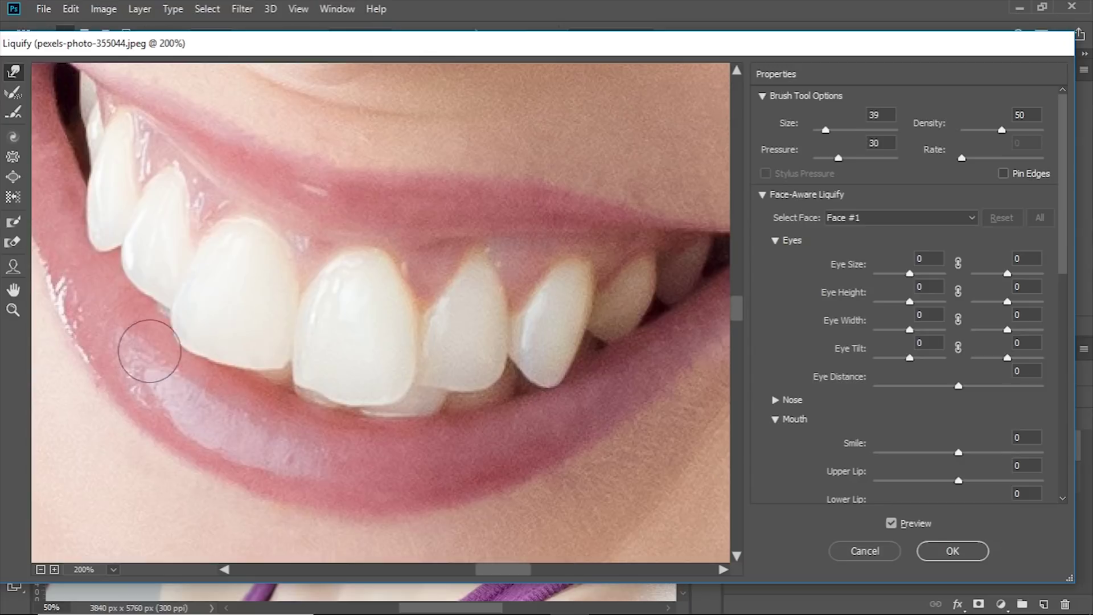
pyautogui.moveTo(169, 352); pyautogui.dragTo(199, 357)
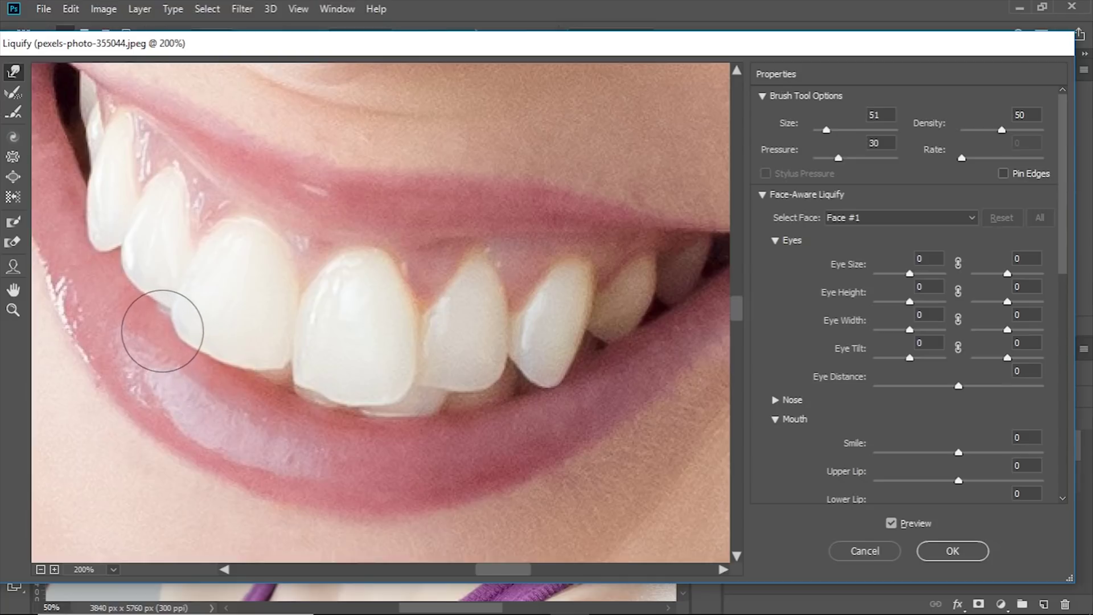
pyautogui.moveTo(285, 333)
pyautogui.mouseDown()
pyautogui.moveTo(241, 325)
pyautogui.moveTo(285, 334)
pyautogui.mouseUp()
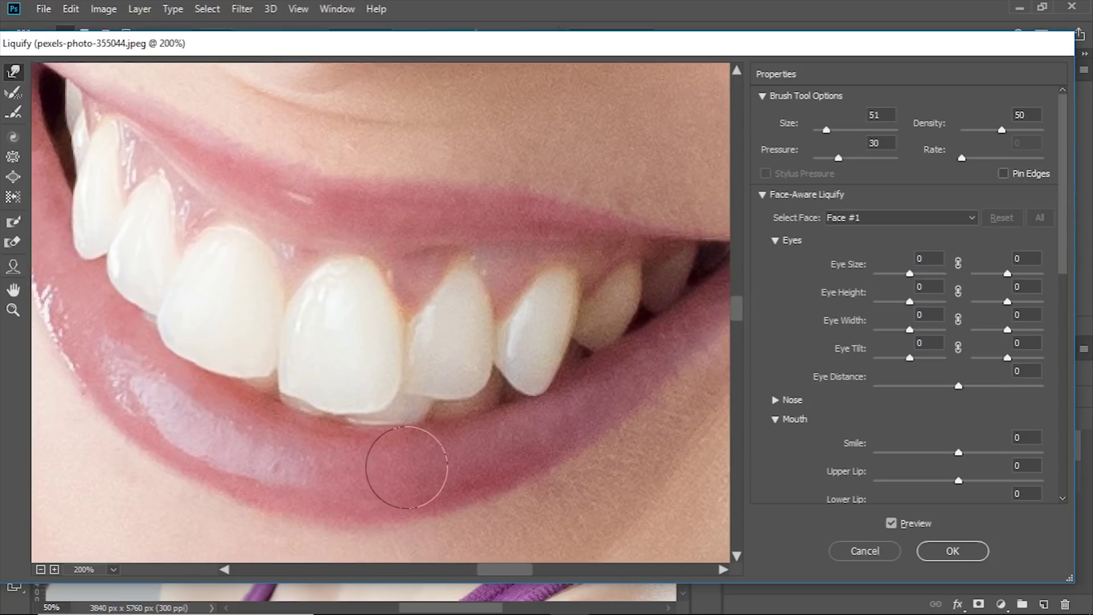
# Fill out the lower-left corner and bottom edge of the right front tooth with small warp strokes, brush size 17 to 33
pyautogui.moveTo(299, 380)
pyautogui.mouseDown()
pyautogui.moveTo(299, 395)
pyautogui.moveTo(240, 405)
pyautogui.mouseUp()
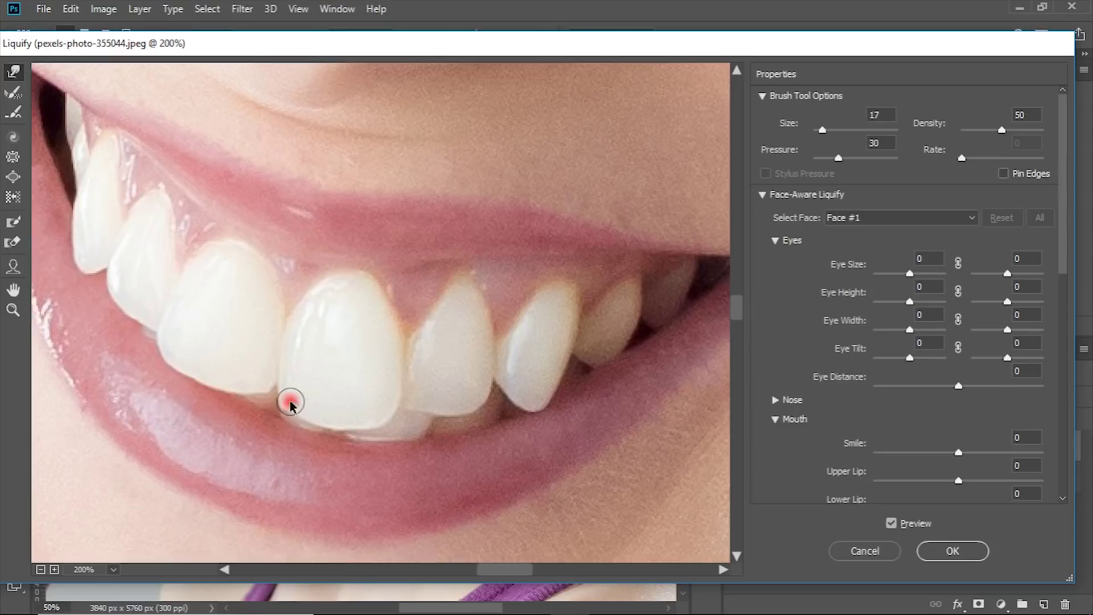
pyautogui.moveTo(291, 405)
pyautogui.mouseDown()
pyautogui.moveTo(321, 408)
pyautogui.moveTo(303, 406)
pyautogui.mouseUp()
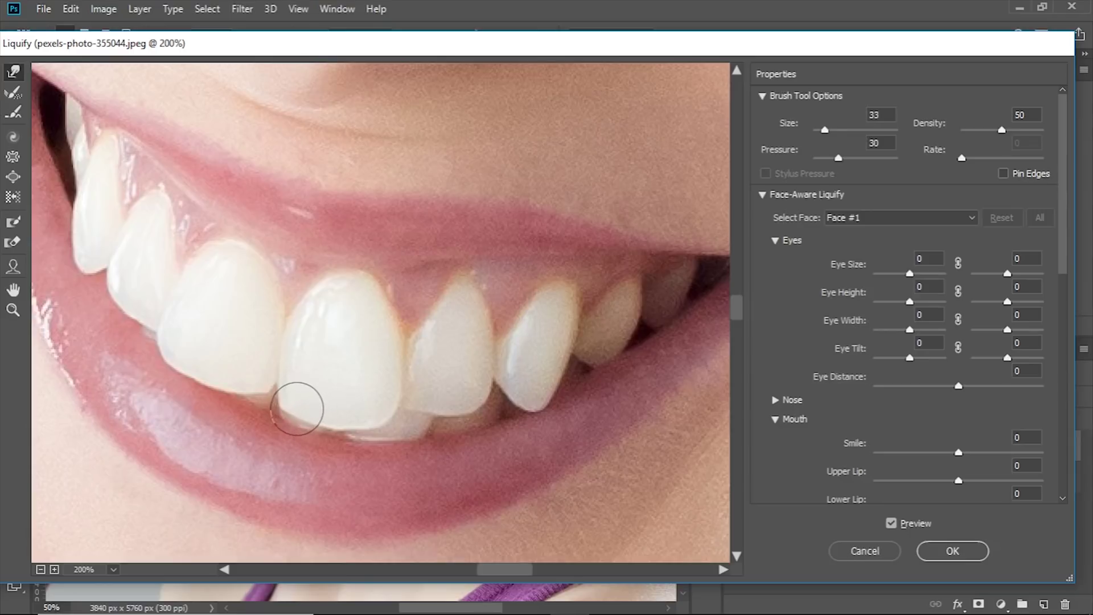
pyautogui.moveTo(340, 432); pyautogui.dragTo(328, 433)
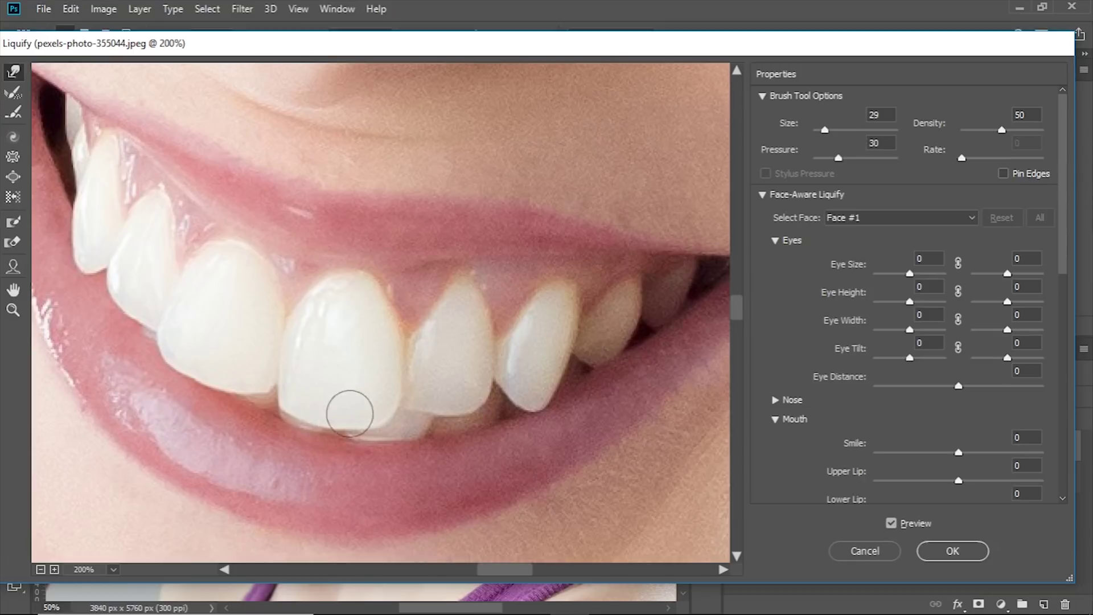
pyautogui.moveTo(375, 384); pyautogui.dragTo(360, 414)
# Lengthen the left front tooth by pulling its bottom edge downward with a large warp brush of size 89
pyautogui.moveTo(214, 398)
pyautogui.mouseDown()
pyautogui.moveTo(321, 385)
pyautogui.moveTo(387, 389)
pyautogui.moveTo(349, 388)
pyautogui.moveTo(378, 386)
pyautogui.moveTo(357, 377)
pyautogui.moveTo(367, 360)
pyautogui.moveTo(353, 404)
pyautogui.moveTo(375, 421)
pyautogui.moveTo(379, 380)
pyautogui.moveTo(400, 357)
pyautogui.mouseUp()
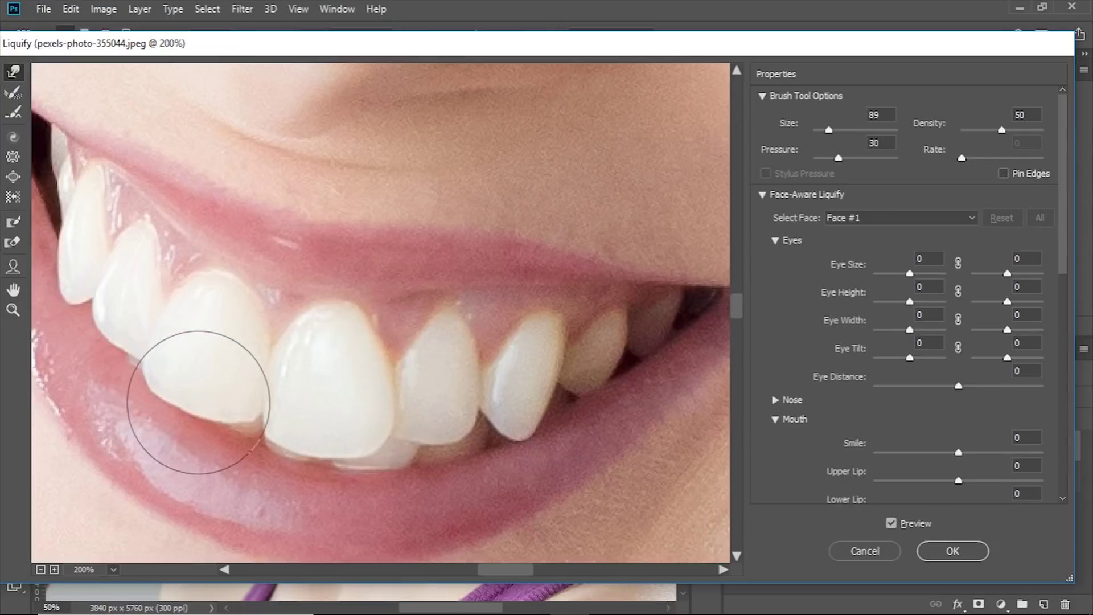
pyautogui.moveTo(197, 384)
pyautogui.mouseDown()
pyautogui.moveTo(195, 410)
pyautogui.moveTo(187, 391)
pyautogui.moveTo(233, 392)
pyautogui.moveTo(162, 393)
pyautogui.mouseUp()
pyautogui.keyDown('alt'); pyautogui.moveTo(241, 403); pyautogui.dragTo(217, 405); pyautogui.keyUp('alt')
pyautogui.moveTo(246, 401); pyautogui.dragTo(251, 427)
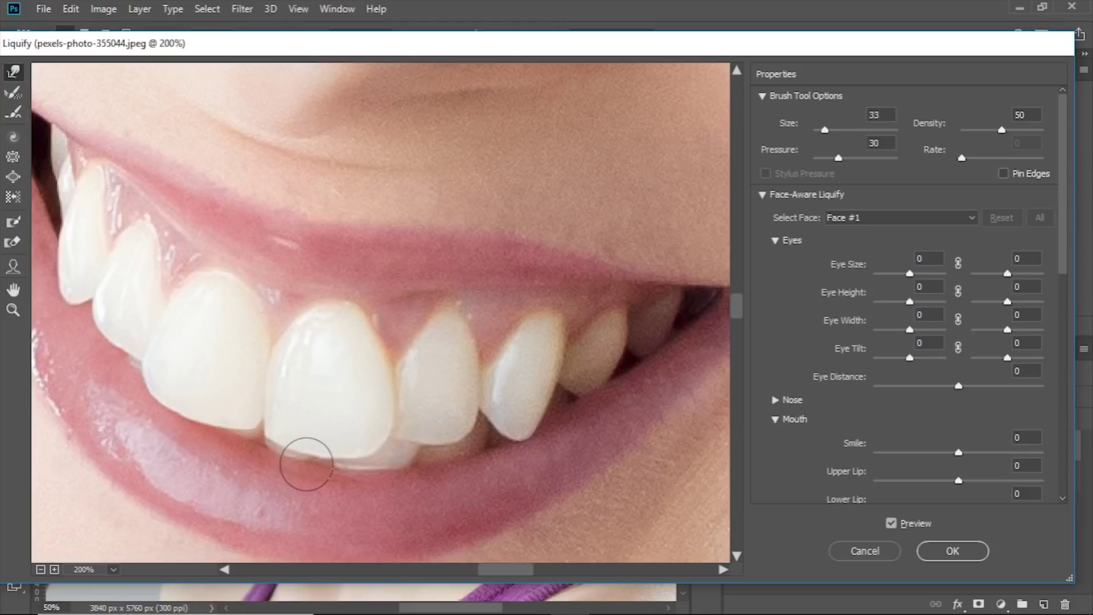
# Compare the reshaped teeth with the original at 100% zoom by toggling the Liquify preview off and on
pyautogui.moveTo(193, 318)
pyautogui.mouseDown()
pyautogui.moveTo(228, 321)
pyautogui.moveTo(122, 309)
pyautogui.mouseUp()
pyautogui.moveTo(254, 334)
pyautogui.mouseDown()
pyautogui.moveTo(598, 403)
pyautogui.moveTo(488, 374)
pyautogui.mouseUp()
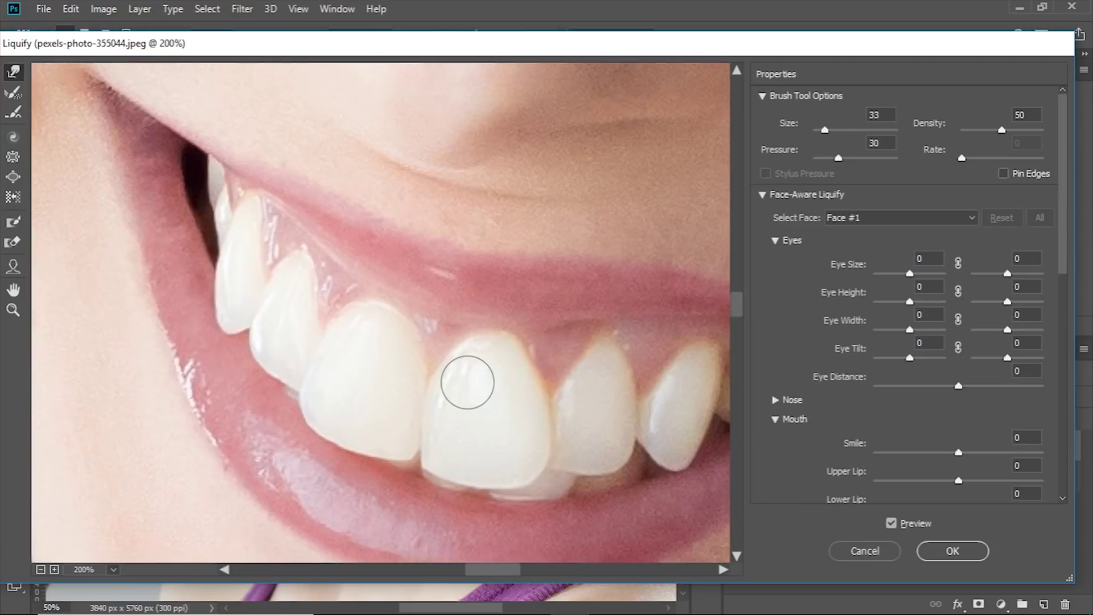
pyautogui.hotkey('ctrl', '-')
pyautogui.hotkey('ctrl', '-')
pyautogui.hotkey('ctrl', '+')
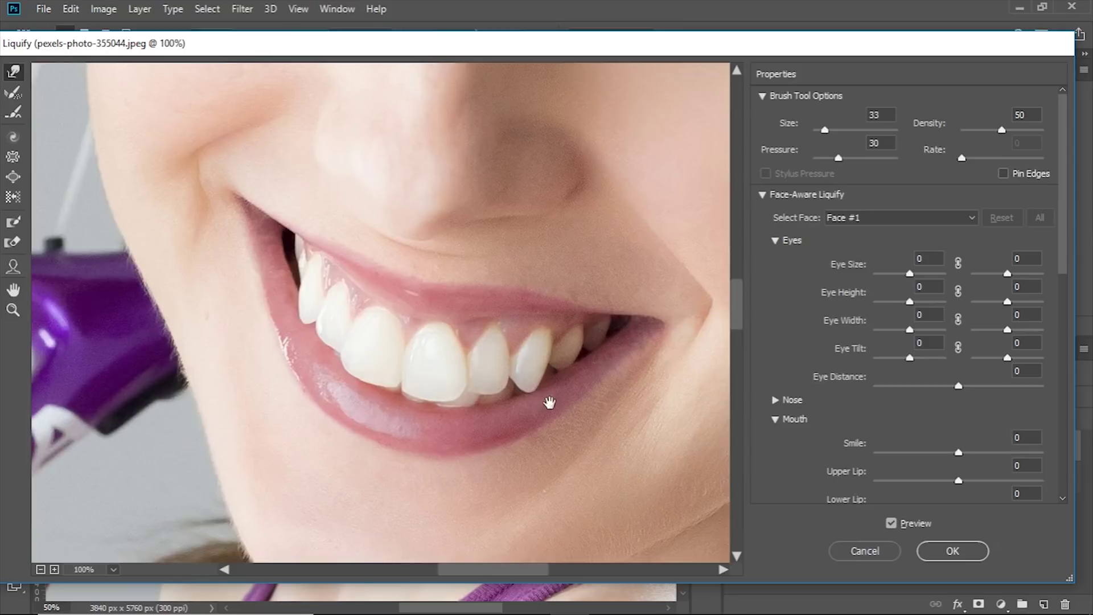
pyautogui.moveTo(549, 402); pyautogui.dragTo(494, 341)
pyautogui.click(893, 523)
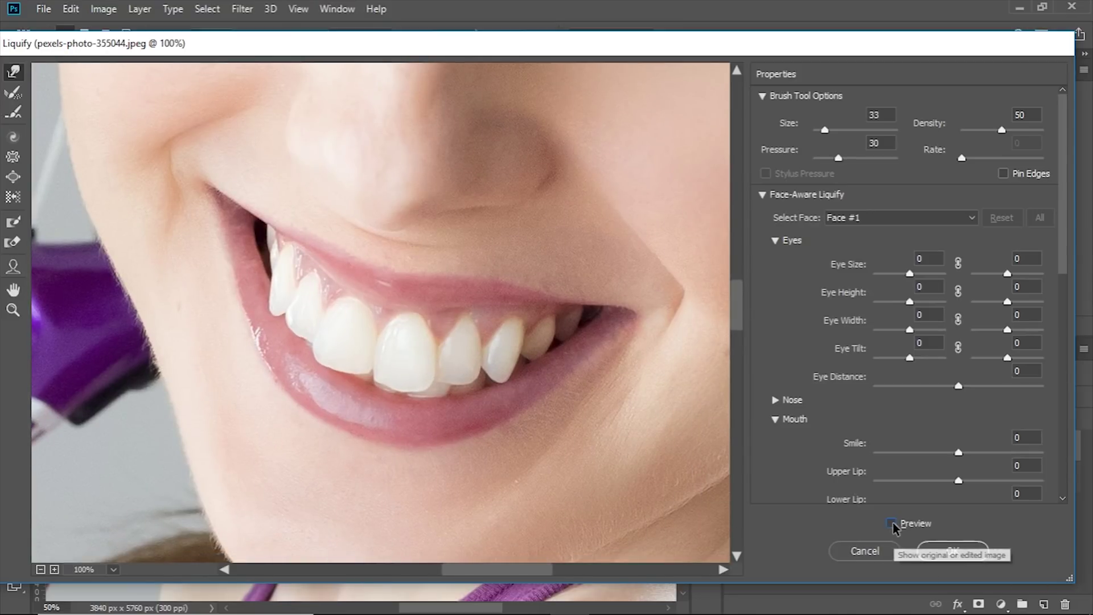
pyautogui.click(893, 523)
pyautogui.click(892, 524)
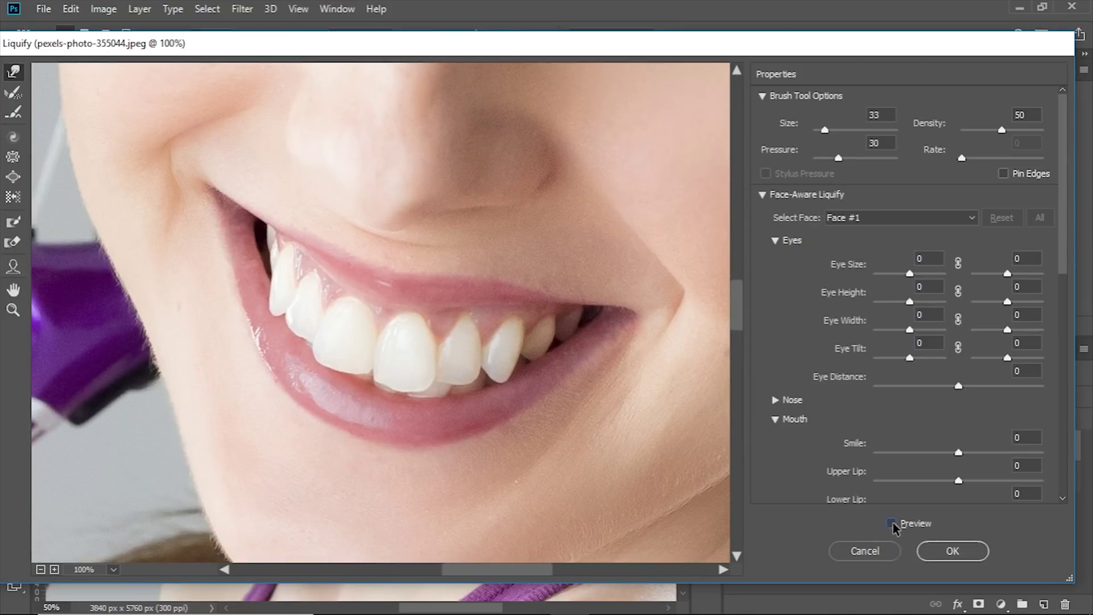
pyautogui.click(892, 524)
# Refine the right side of the right front tooth, and warp the left side of the left front tooth with brush size 47
pyautogui.hotkey('ctrl', '+')
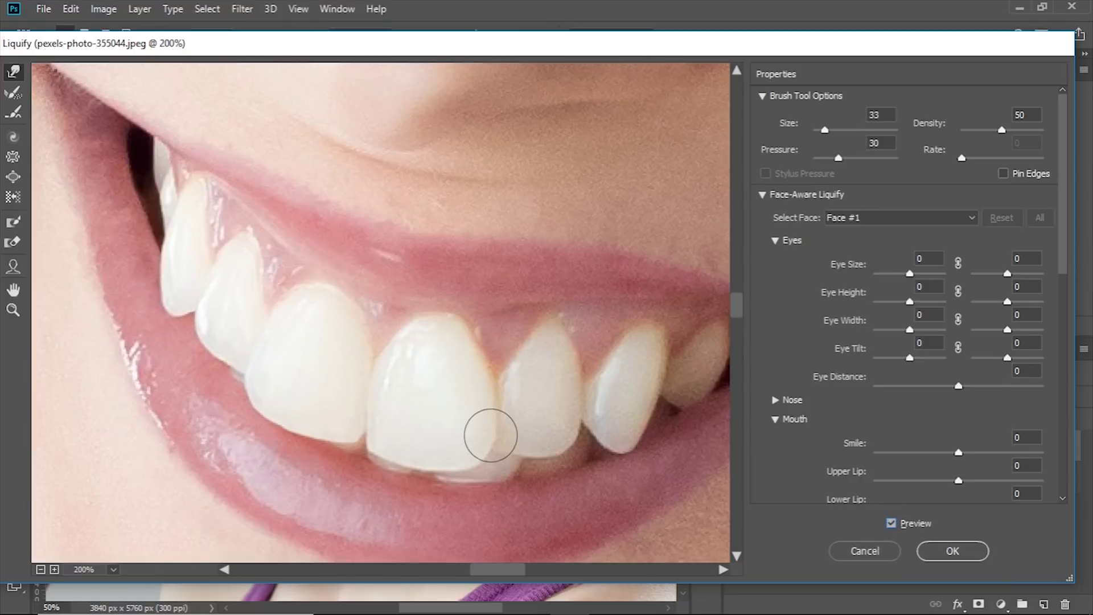
pyautogui.moveTo(499, 435)
pyautogui.keyDown('alt'); pyautogui.mouseDown()
pyautogui.moveTo(535, 437)
pyautogui.moveTo(488, 427)
pyautogui.moveTo(501, 415)
pyautogui.mouseUp(); pyautogui.keyUp('alt')
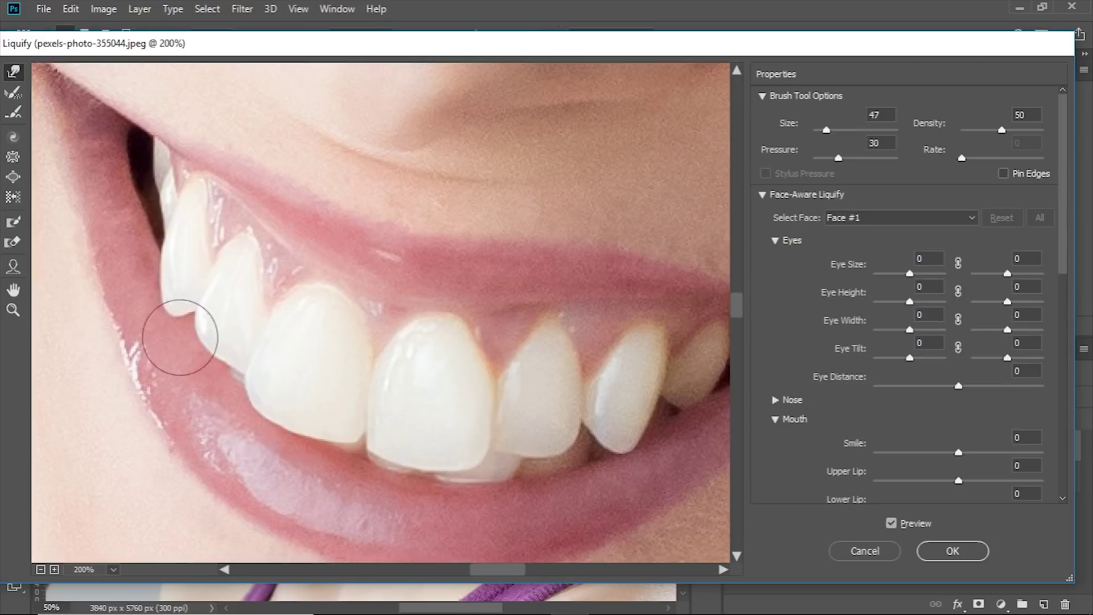
pyautogui.moveTo(251, 362)
pyautogui.mouseDown()
pyautogui.moveTo(244, 378)
pyautogui.moveTo(231, 371)
pyautogui.moveTo(298, 400)
pyautogui.mouseUp()
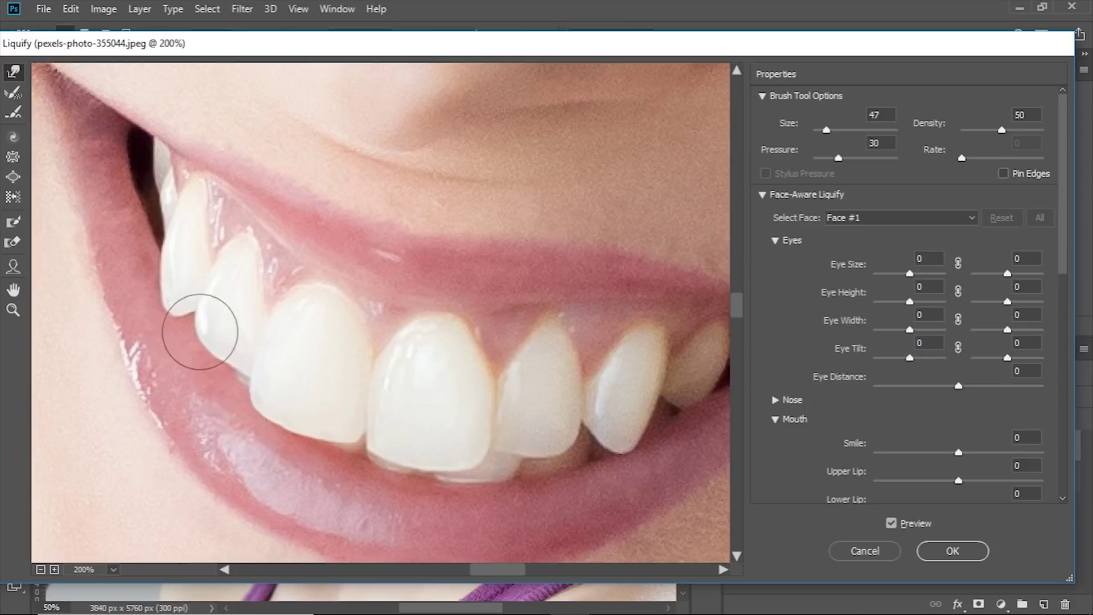
pyautogui.moveTo(241, 362)
pyautogui.mouseDown()
pyautogui.moveTo(245, 346)
pyautogui.moveTo(236, 361)
pyautogui.mouseUp()
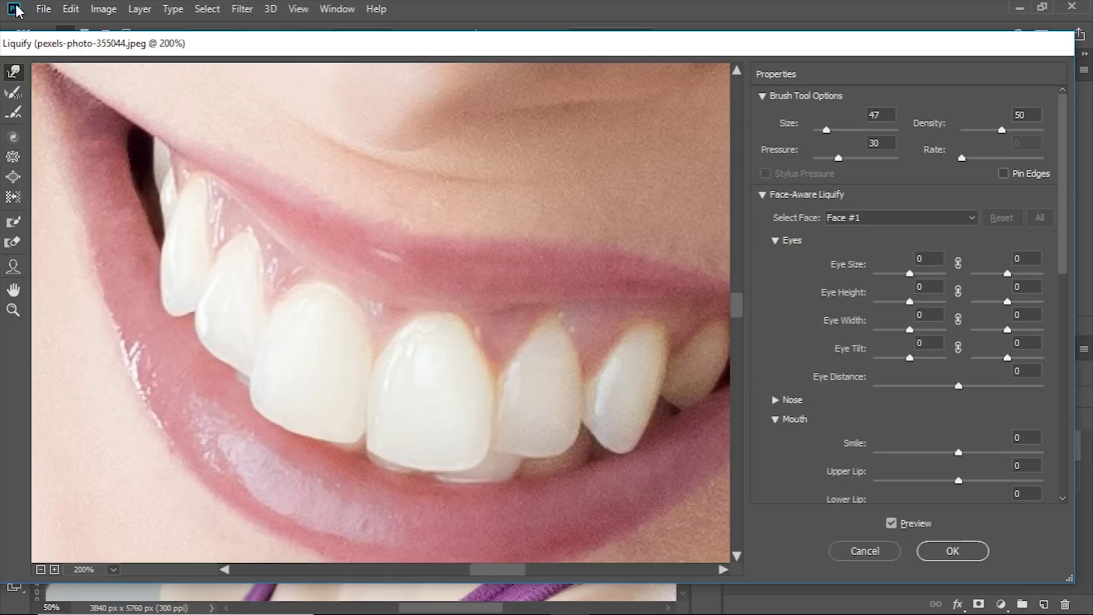
# Partly restore the area between the left front tooth and its smaller neighbour with the Reconstruct tool, raising its pressure to 84
pyautogui.click(12, 93)
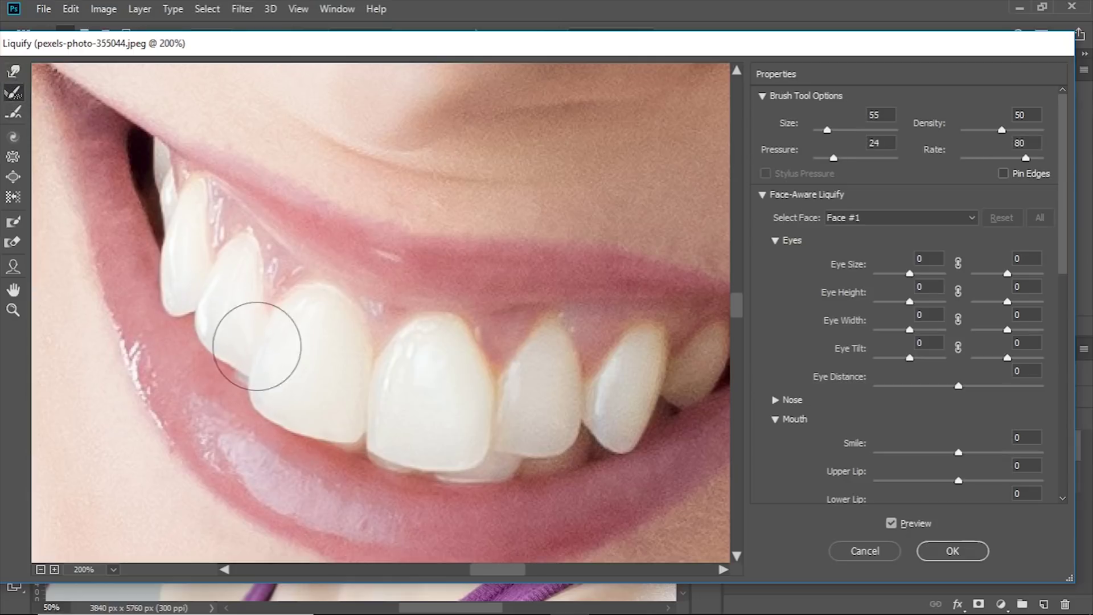
pyautogui.moveTo(257, 346)
pyautogui.mouseDown()
pyautogui.moveTo(253, 327)
pyautogui.moveTo(254, 364)
pyautogui.moveTo(246, 348)
pyautogui.mouseUp()
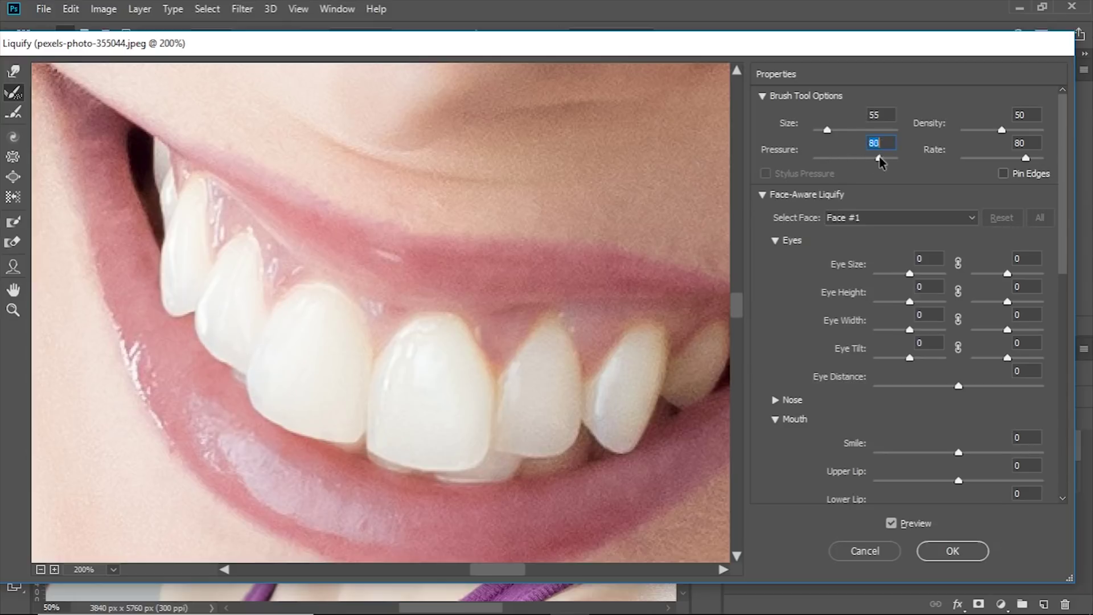
pyautogui.moveTo(228, 357)
pyautogui.mouseDown()
pyautogui.moveTo(260, 313)
pyautogui.moveTo(227, 349)
pyautogui.mouseUp()
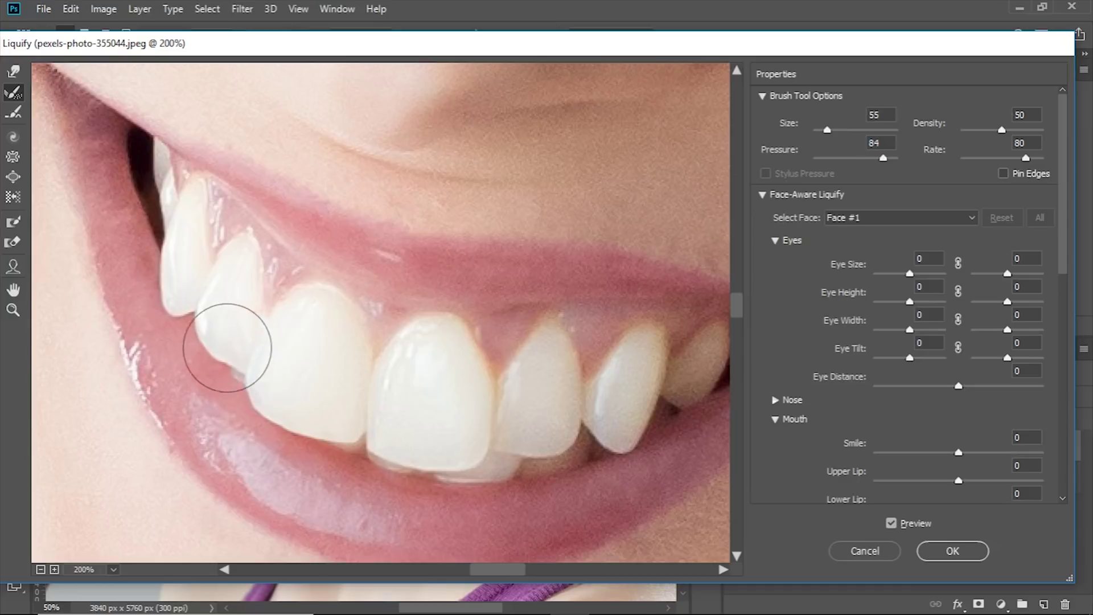
# Undo the last brush change and refine the small left tooth's lower edge using Forward Warp at size 25
pyautogui.click(13, 71)
pyautogui.moveTo(255, 404); pyautogui.dragTo(237, 362)
pyautogui.hotkey('ctrl', 'alt', 'z')
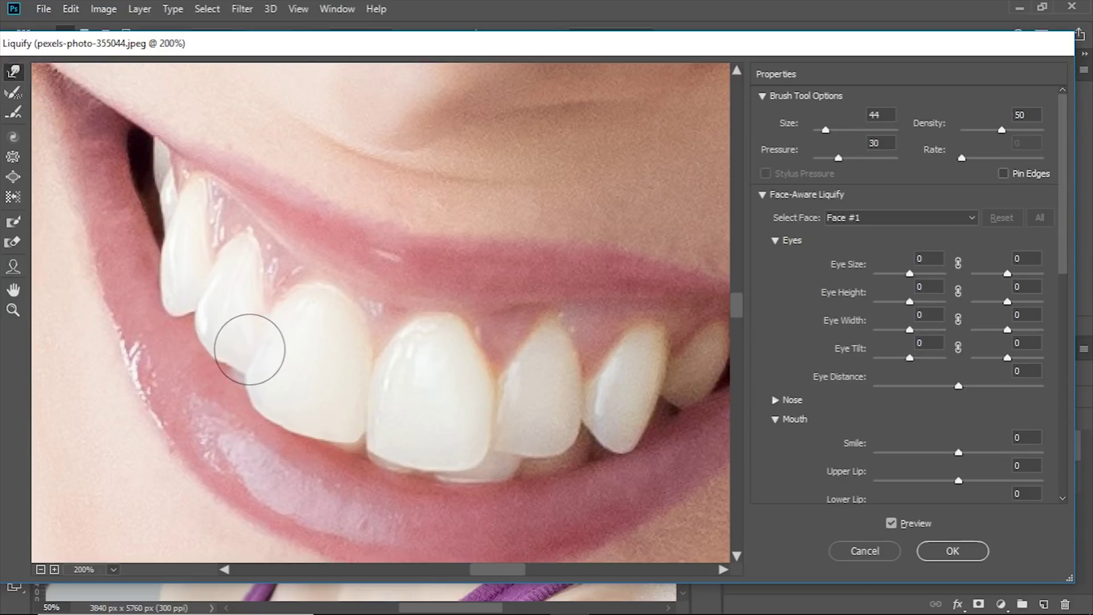
pyautogui.keyDown('alt'); pyautogui.moveTo(223, 366); pyautogui.dragTo(209, 372); pyautogui.keyUp('alt')
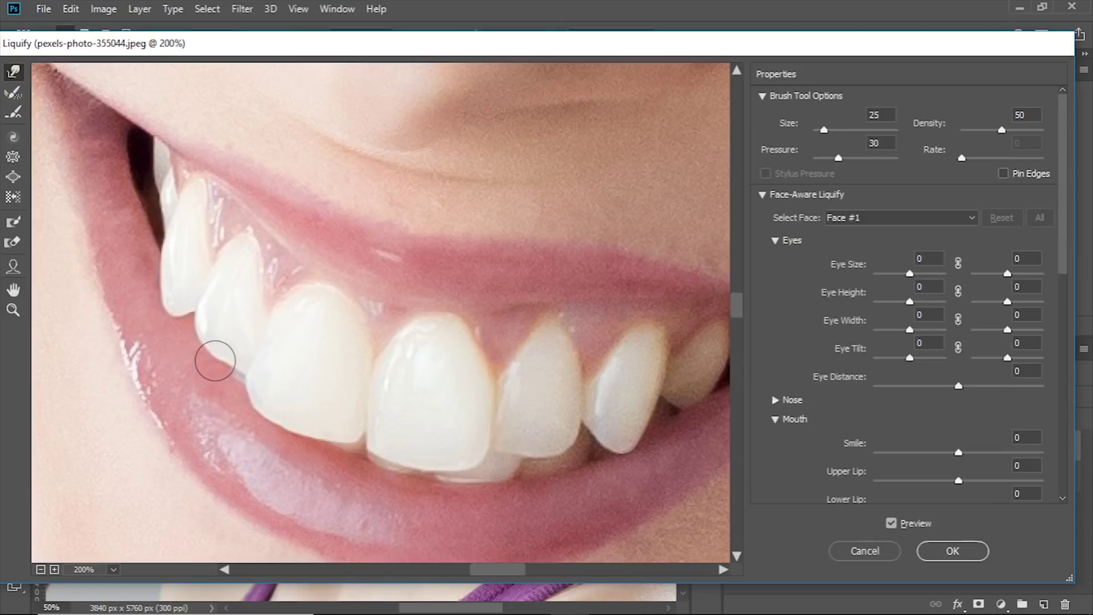
# Push the outer edges of the leftmost canine and adjacent tooth inward at 300% zoom with a size 65 warp brush
pyautogui.moveTo(395, 380)
pyautogui.mouseDown()
pyautogui.moveTo(262, 320)
pyautogui.moveTo(378, 307)
pyautogui.moveTo(324, 284)
pyautogui.mouseUp()
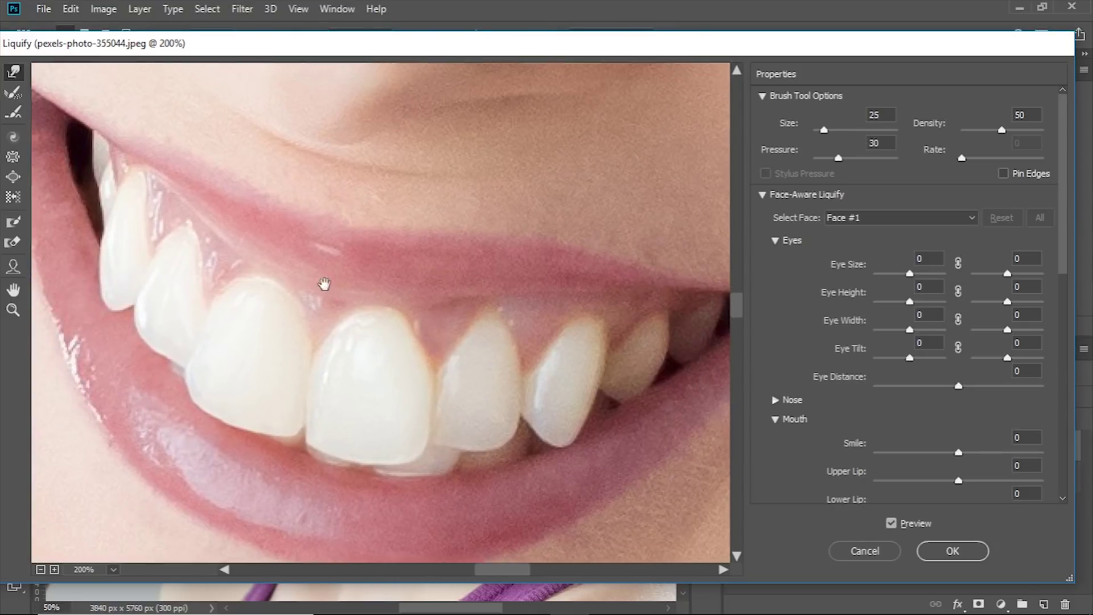
pyautogui.moveTo(152, 369)
pyautogui.keyDown('alt'); pyautogui.mouseDown()
pyautogui.moveTo(182, 373)
pyautogui.moveTo(402, 293)
pyautogui.mouseUp(); pyautogui.keyUp('alt')
pyautogui.hotkey('ctrl', '+')
pyautogui.moveTo(302, 349)
pyautogui.keyDown('alt'); pyautogui.mouseDown()
pyautogui.moveTo(285, 352)
pyautogui.moveTo(292, 325)
pyautogui.moveTo(300, 339)
pyautogui.moveTo(114, 302)
pyautogui.mouseUp(); pyautogui.keyUp('alt')
pyautogui.moveTo(342, 379); pyautogui.dragTo(434, 417)
pyautogui.moveTo(152, 313)
pyautogui.keyDown('alt'); pyautogui.mouseDown()
pyautogui.moveTo(262, 316)
pyautogui.moveTo(210, 316)
pyautogui.moveTo(208, 334)
pyautogui.mouseUp(); pyautogui.keyUp('alt')
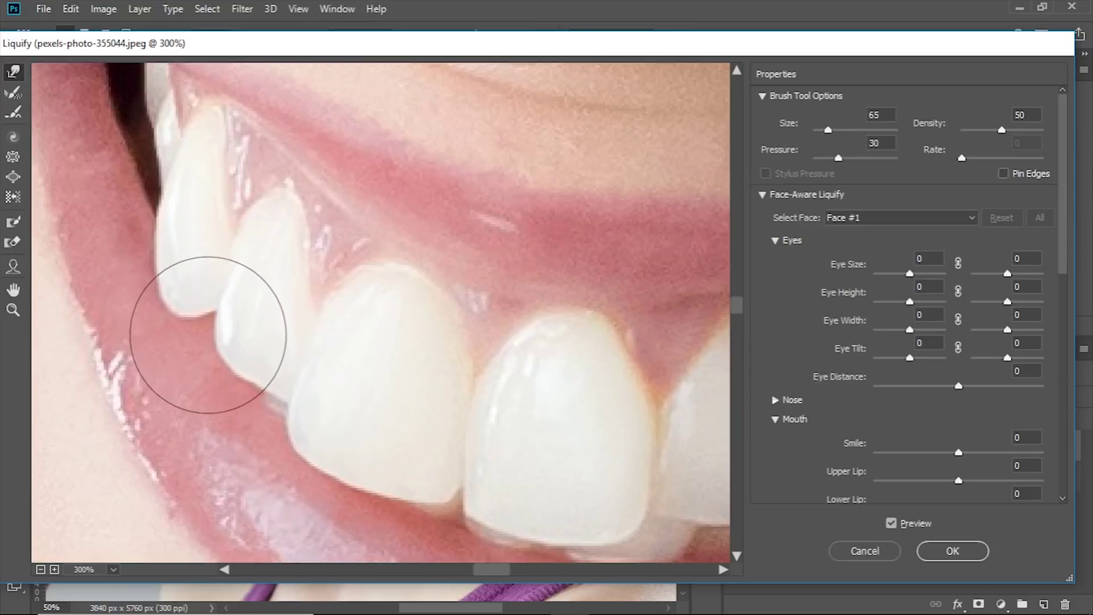
pyautogui.moveTo(129, 213); pyautogui.dragTo(140, 212)
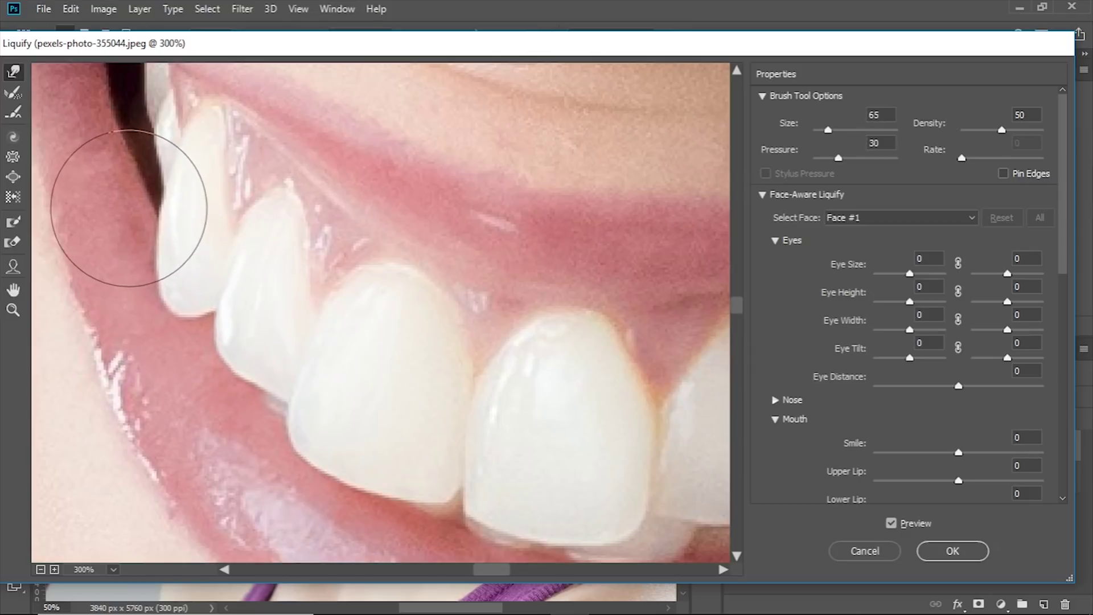
pyautogui.moveTo(507, 363)
pyautogui.mouseDown()
pyautogui.moveTo(358, 322)
pyautogui.moveTo(505, 388)
pyautogui.mouseUp()
# Compare the smile at 100% zoom with the Liquify preview turned off and back on
pyautogui.hotkey('ctrl', '-')
pyautogui.hotkey('ctrl', '-')
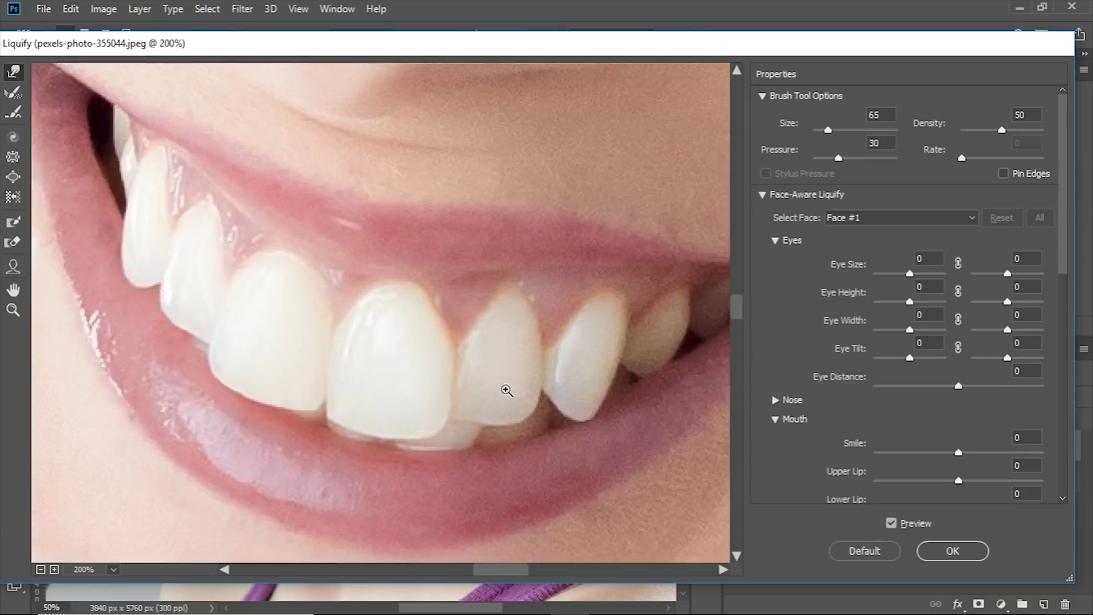
pyautogui.click(891, 523)
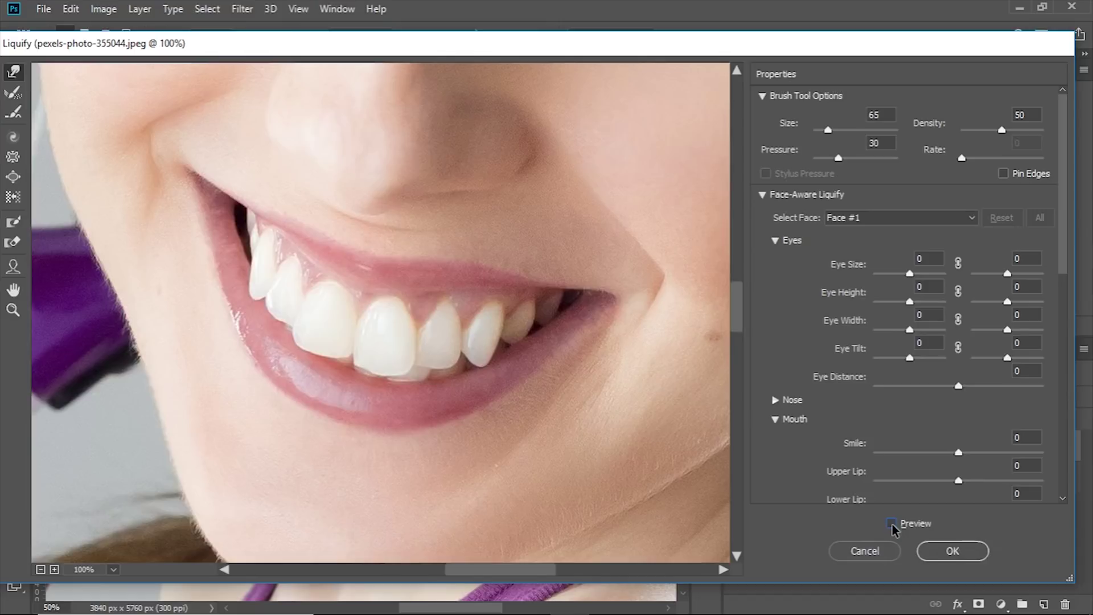
pyautogui.click(891, 523)
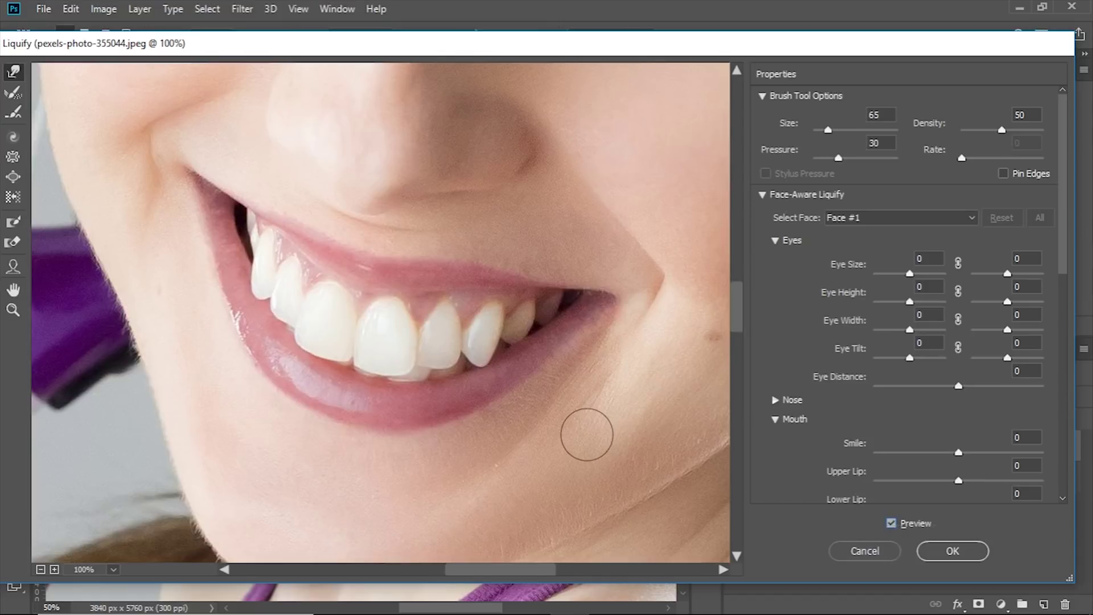
# Refine the upper right edge of the right front tooth at 300% zoom, with brush size 39 and pressure 29
pyautogui.hotkey('ctrl', '+')
pyautogui.hotkey('ctrl', '+')
pyautogui.keyDown('alt'); pyautogui.rightClick(410, 362); pyautogui.keyUp('alt')
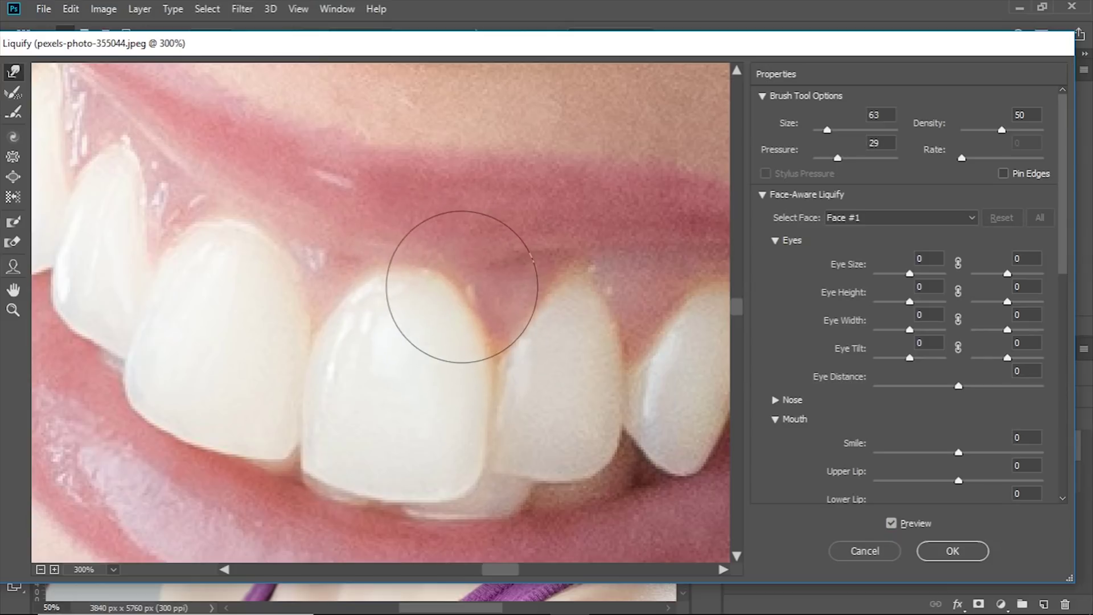
pyautogui.moveTo(458, 319)
pyautogui.mouseDown()
pyautogui.moveTo(377, 307)
pyautogui.moveTo(450, 303)
pyautogui.mouseUp()
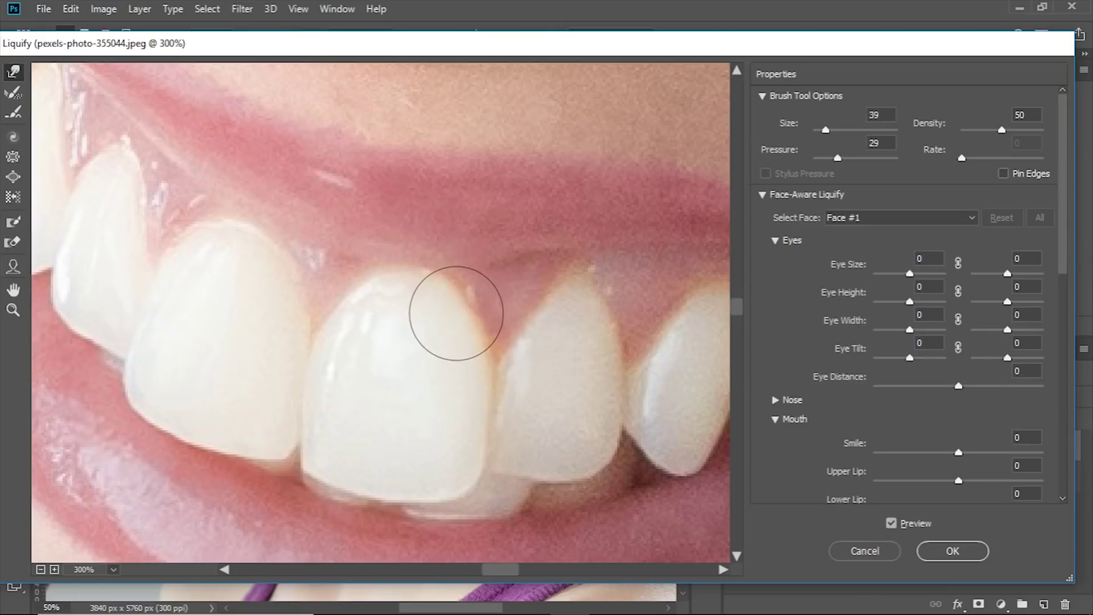
# Try different reconstruction amounts for all brushed areas and accept the amount at 100
pyautogui.scroll(-3, 509, 345)
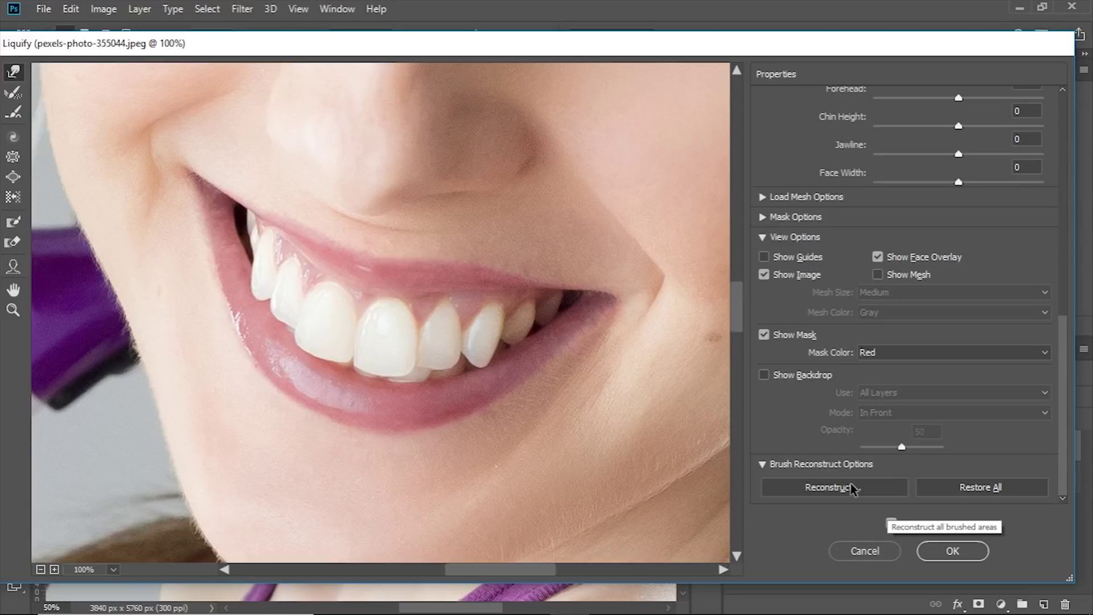
pyautogui.click(814, 493)
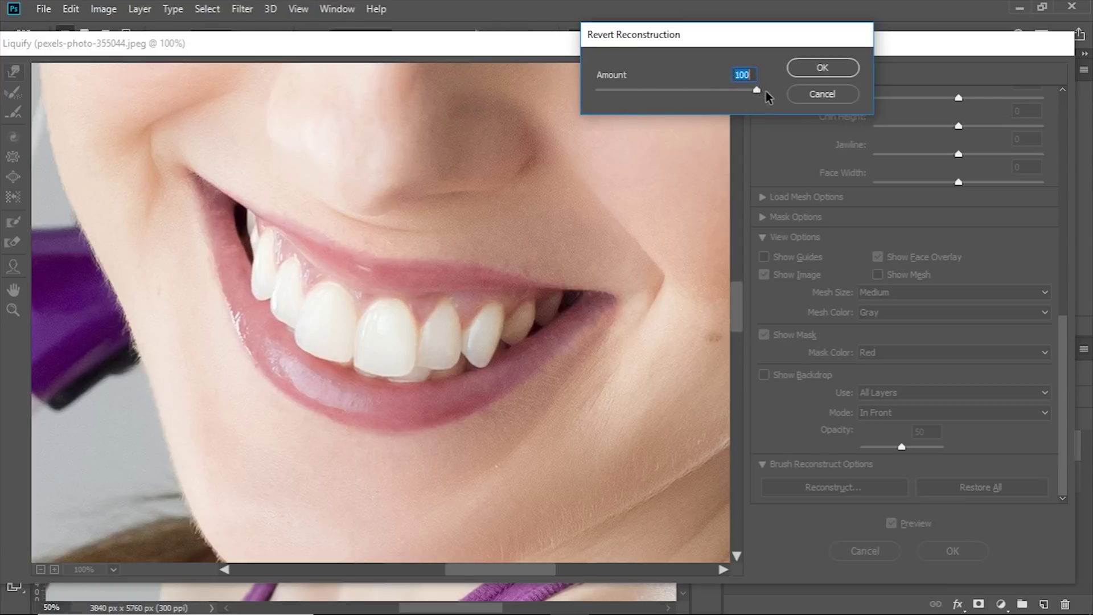
pyautogui.moveTo(685, 92); pyautogui.dragTo(774, 90)
pyautogui.click(835, 67)
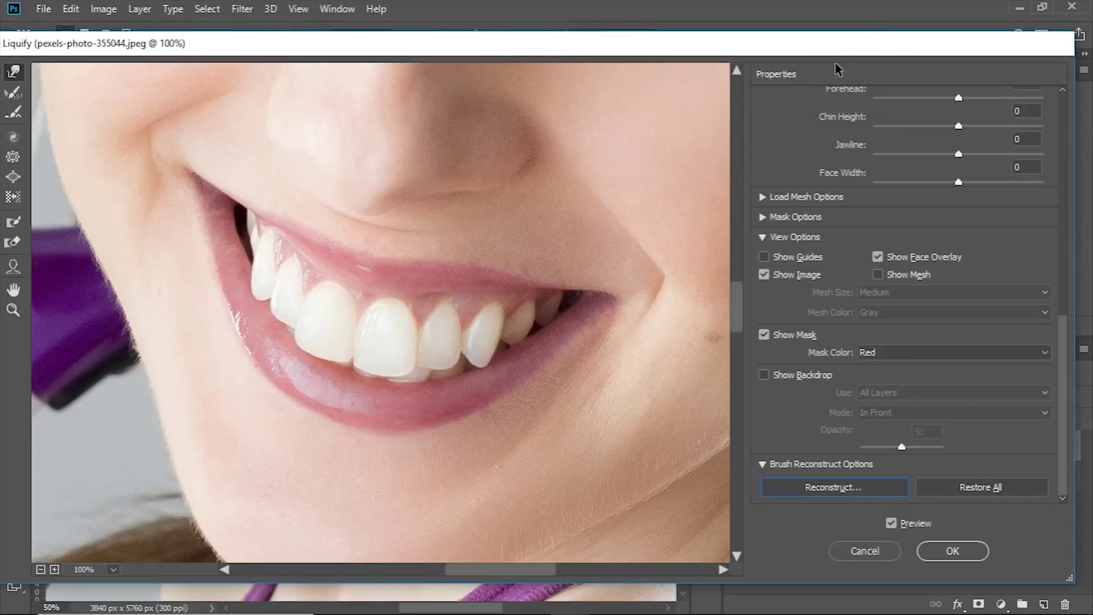
# Commit the Liquify changes to the smart object, and briefly reopen the Liquify dialog and cancel it
pyautogui.click(954, 551)
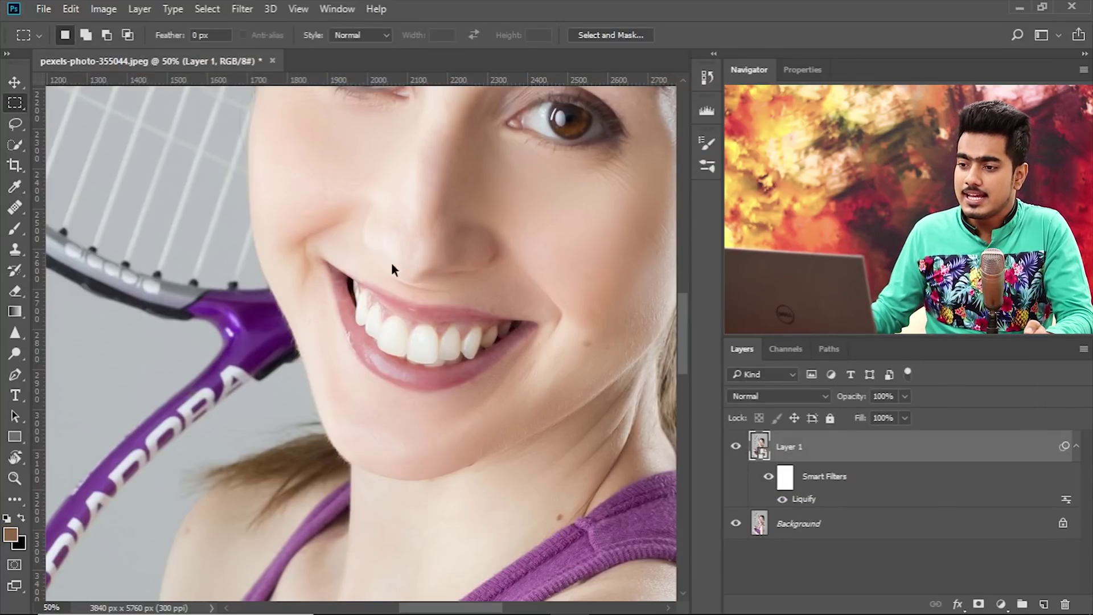
pyautogui.hotkey('ctrl', 'shift', 'x')
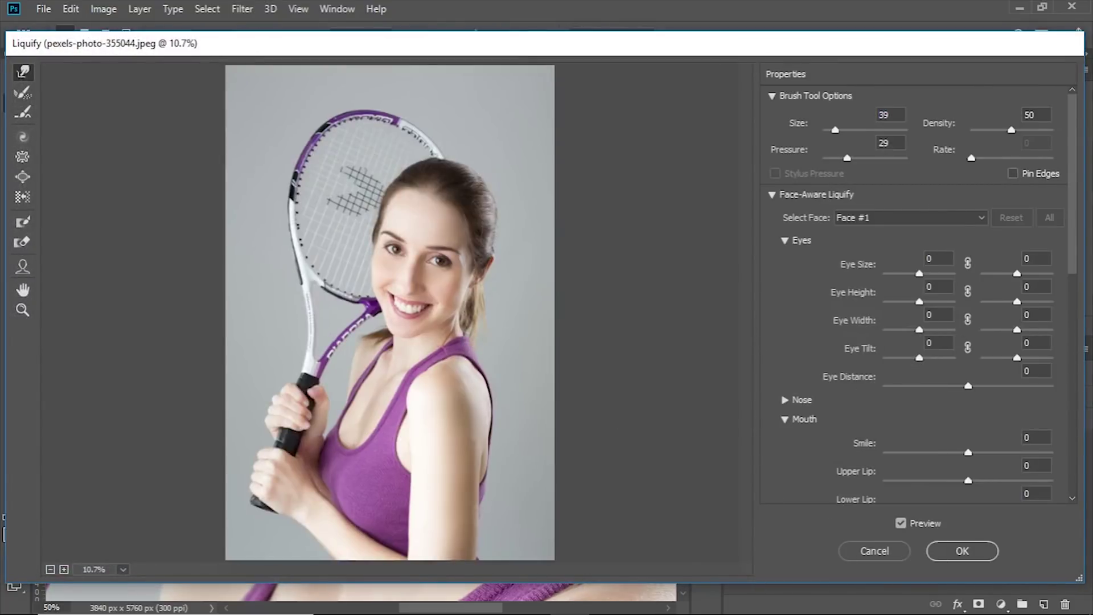
pyautogui.click(880, 555)
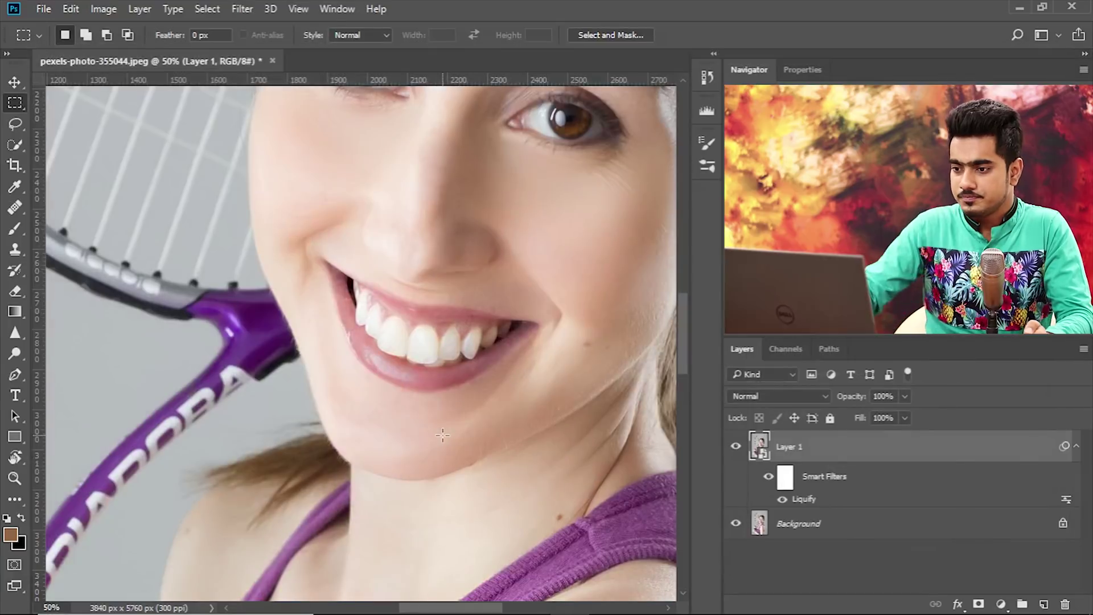
# Add a Hue/Saturation adjustment layer above Layer 1 and sample the discoloured edge between the right front tooth and its neighbour to target Reds
pyautogui.scroll(3, 442, 434)
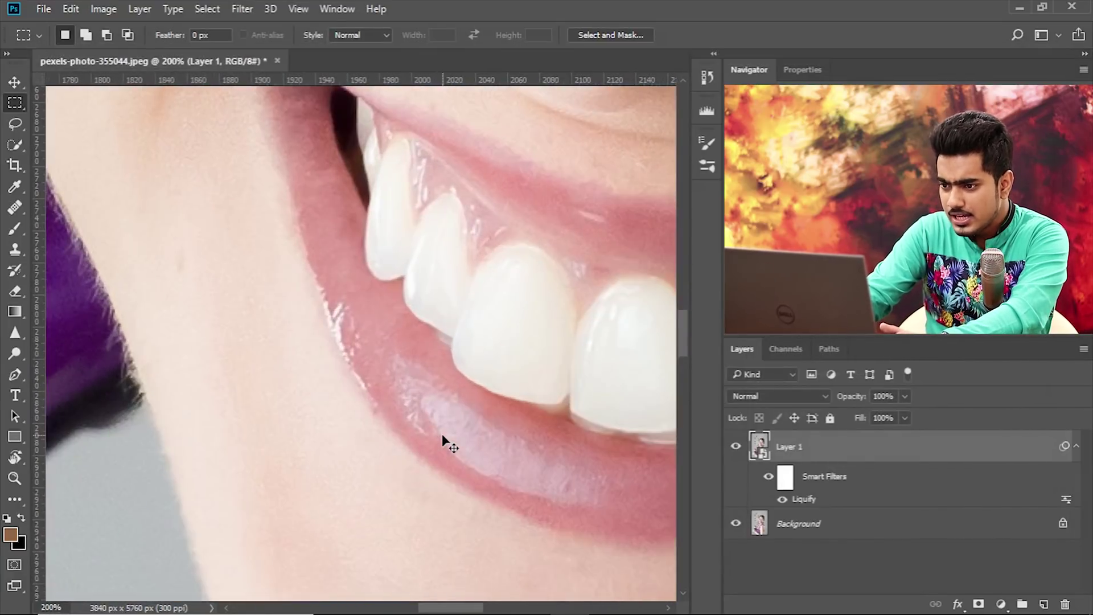
pyautogui.moveTo(445, 425); pyautogui.dragTo(320, 392)
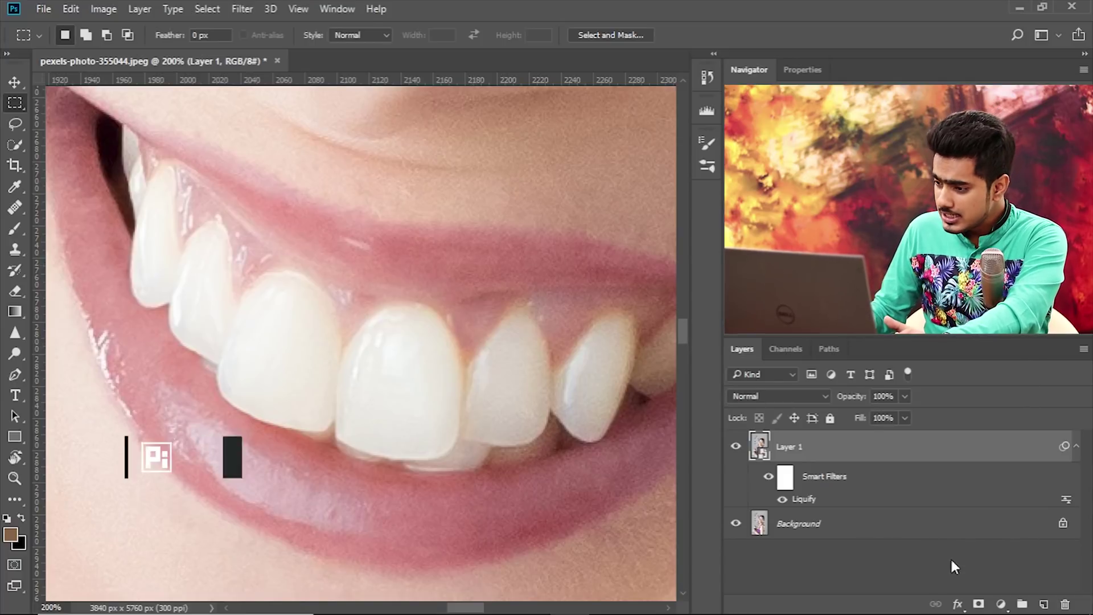
pyautogui.click(1001, 605)
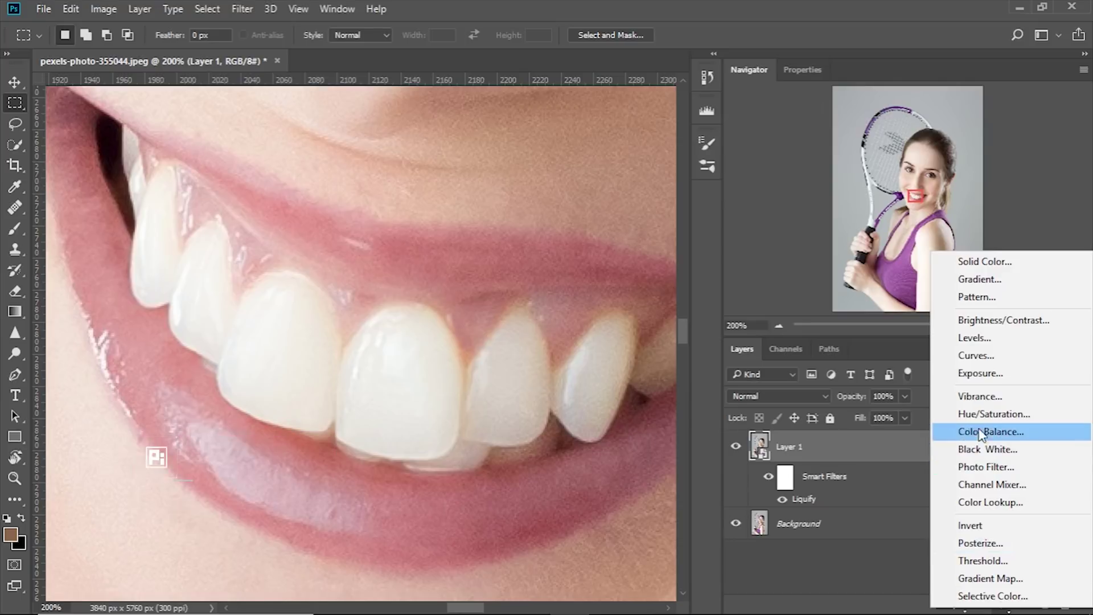
pyautogui.click(995, 414)
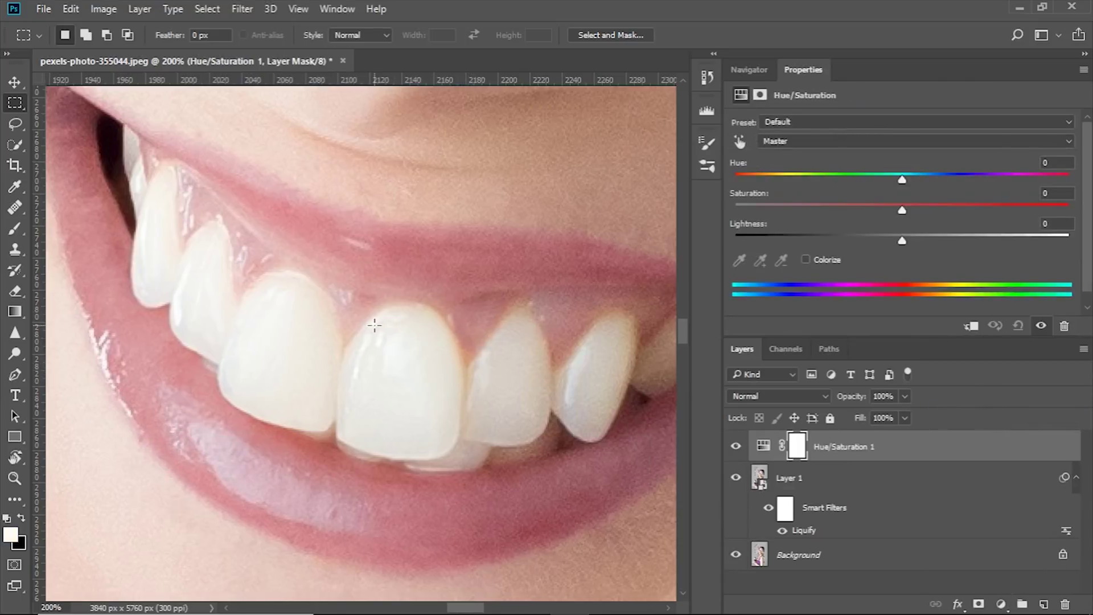
pyautogui.click(740, 142)
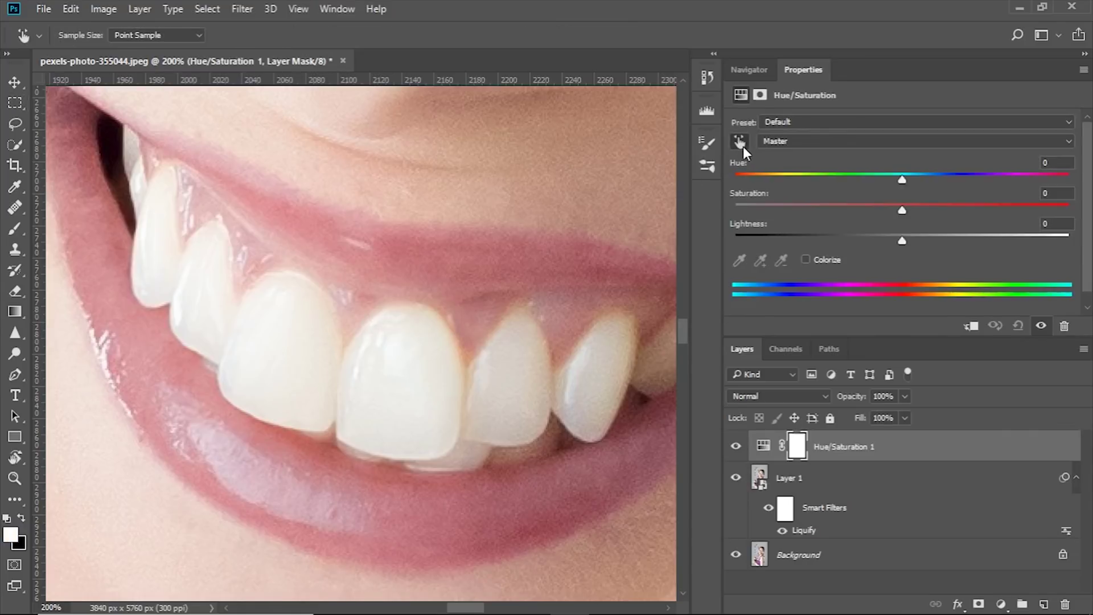
pyautogui.click(469, 358)
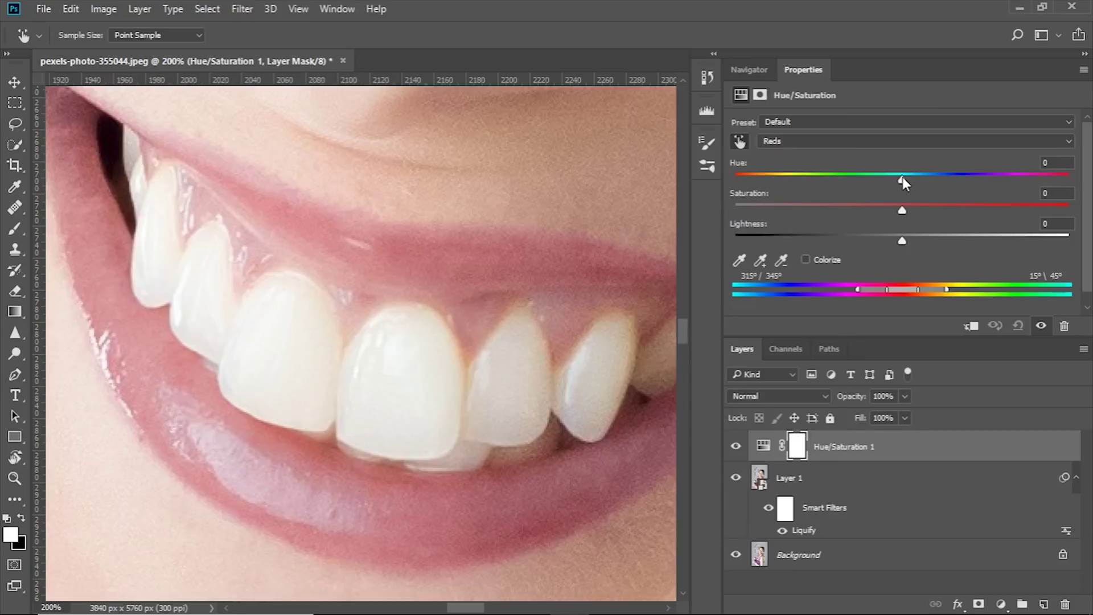
# Exaggerate the Reds with hue +180 and saturation +61, and narrow their colour range to 352°/356° and 4°\8°
pyautogui.moveTo(903, 176); pyautogui.dragTo(1069, 176)
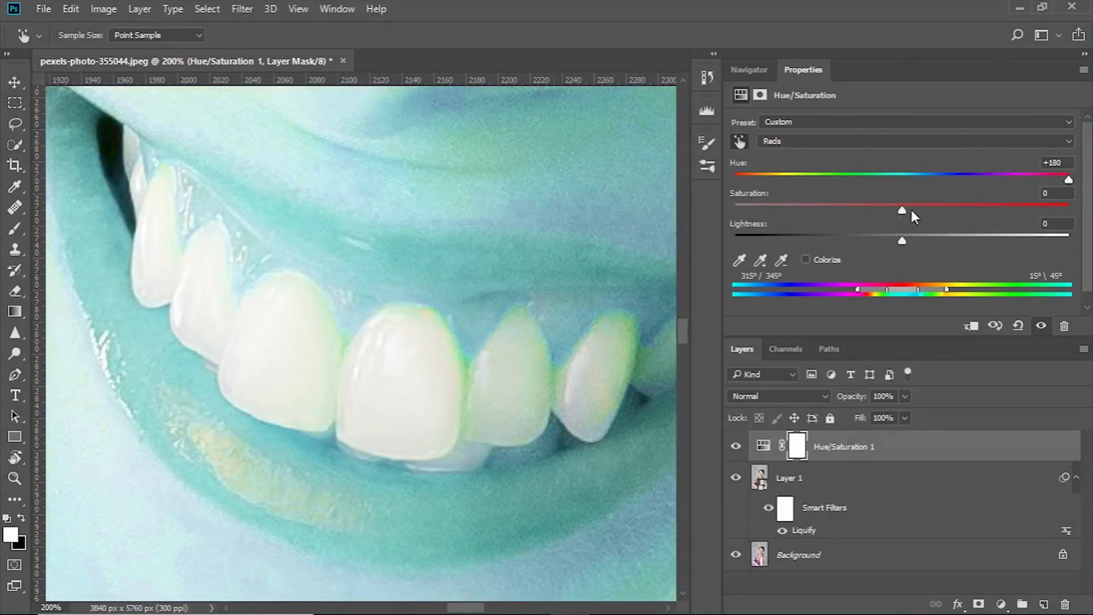
pyautogui.moveTo(911, 211); pyautogui.dragTo(1003, 210)
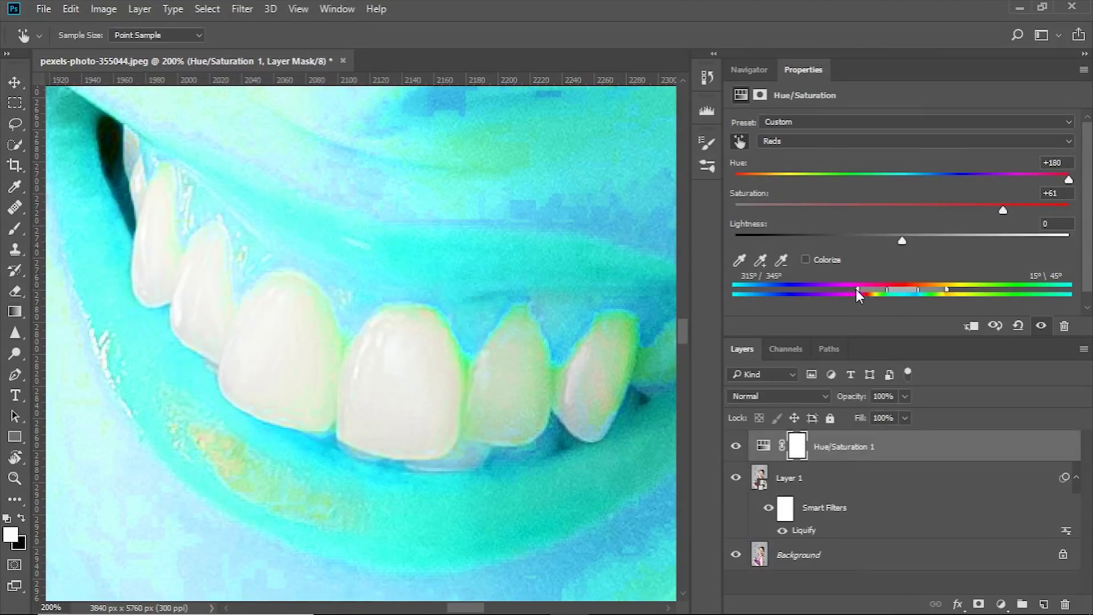
pyautogui.moveTo(857, 289)
pyautogui.mouseDown()
pyautogui.moveTo(944, 288)
pyautogui.moveTo(910, 288)
pyautogui.mouseUp()
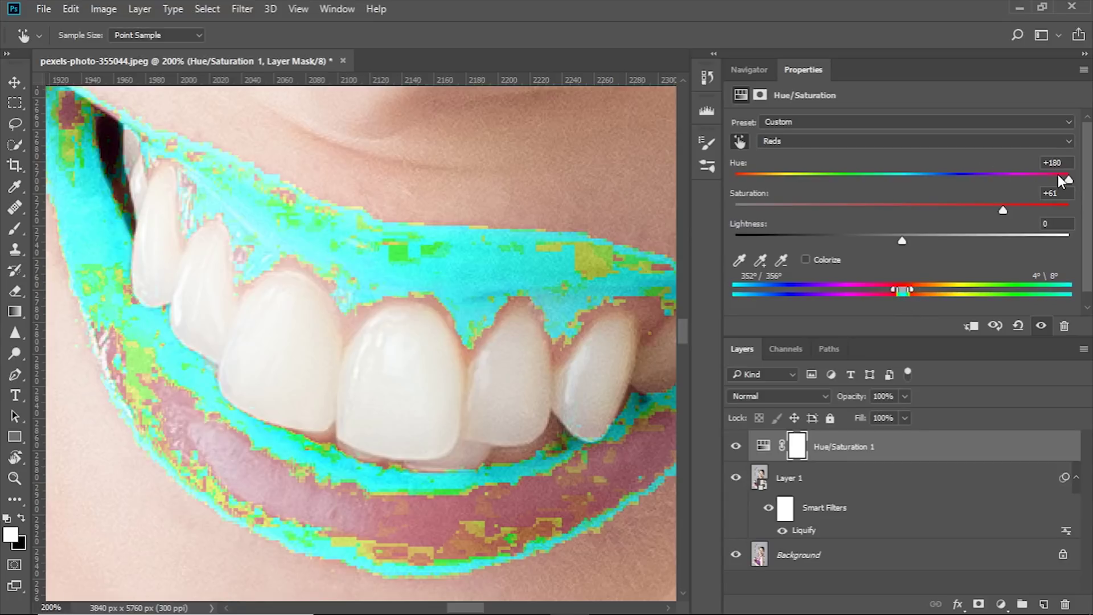
pyautogui.moveTo(1064, 179); pyautogui.dragTo(932, 178)
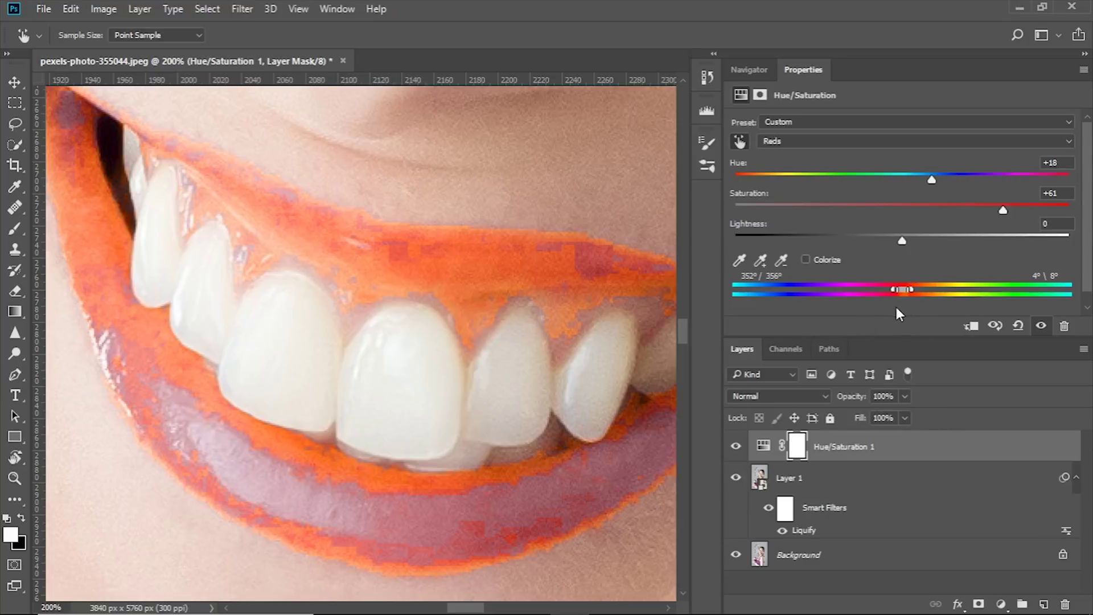
pyautogui.moveTo(933, 177); pyautogui.dragTo(1069, 178)
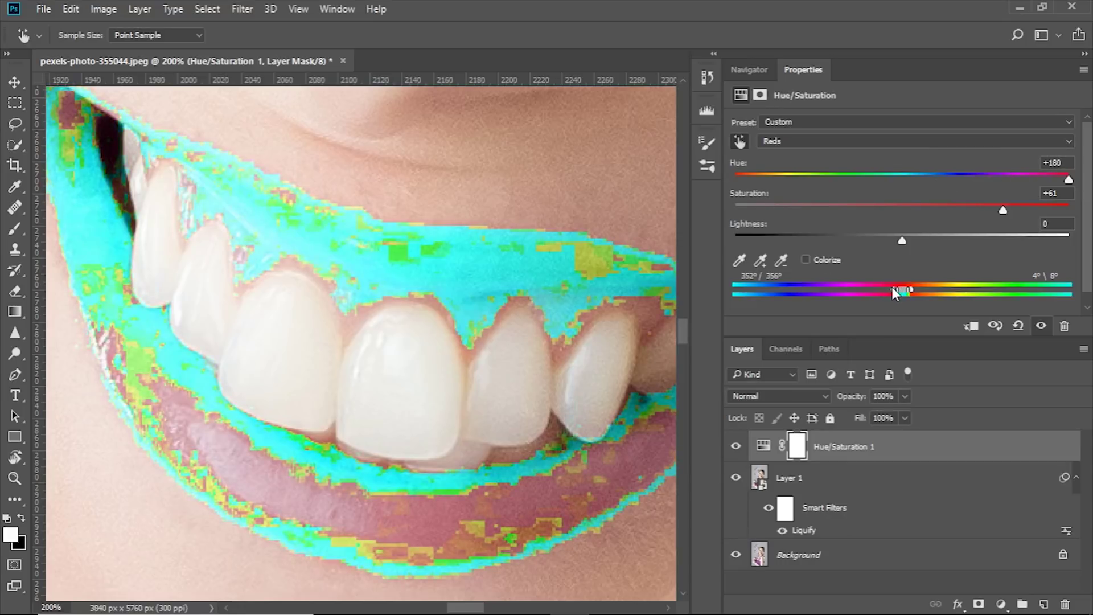
# Shift and widen the Reds colour range to 6°/19° and 23°\44° to isolate the orange tooth edges
pyautogui.moveTo(892, 289); pyautogui.dragTo(918, 288)
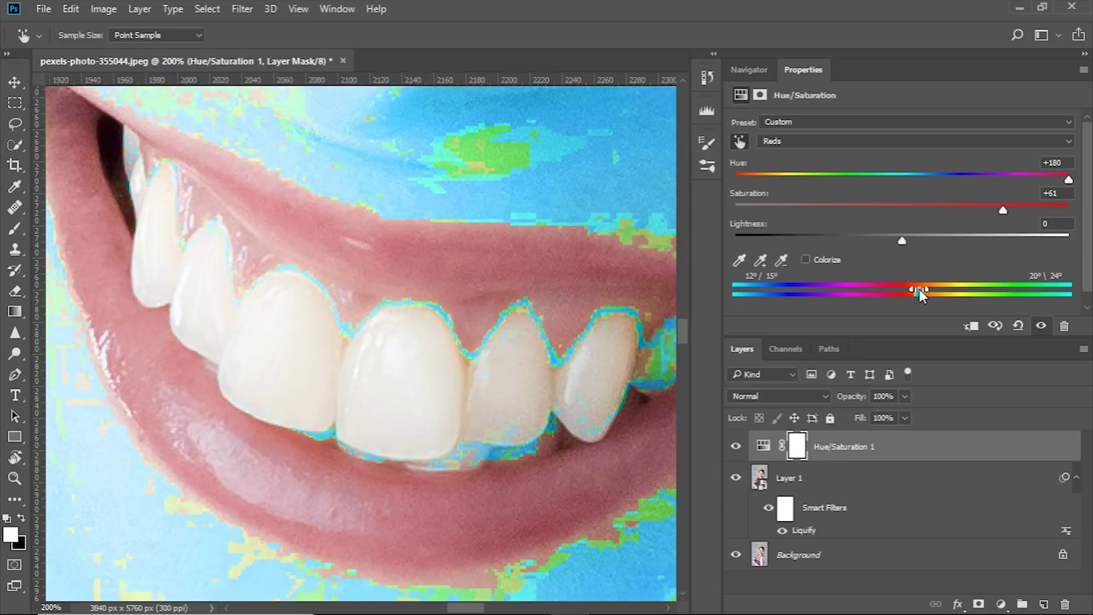
pyautogui.moveTo(920, 289); pyautogui.dragTo(923, 290)
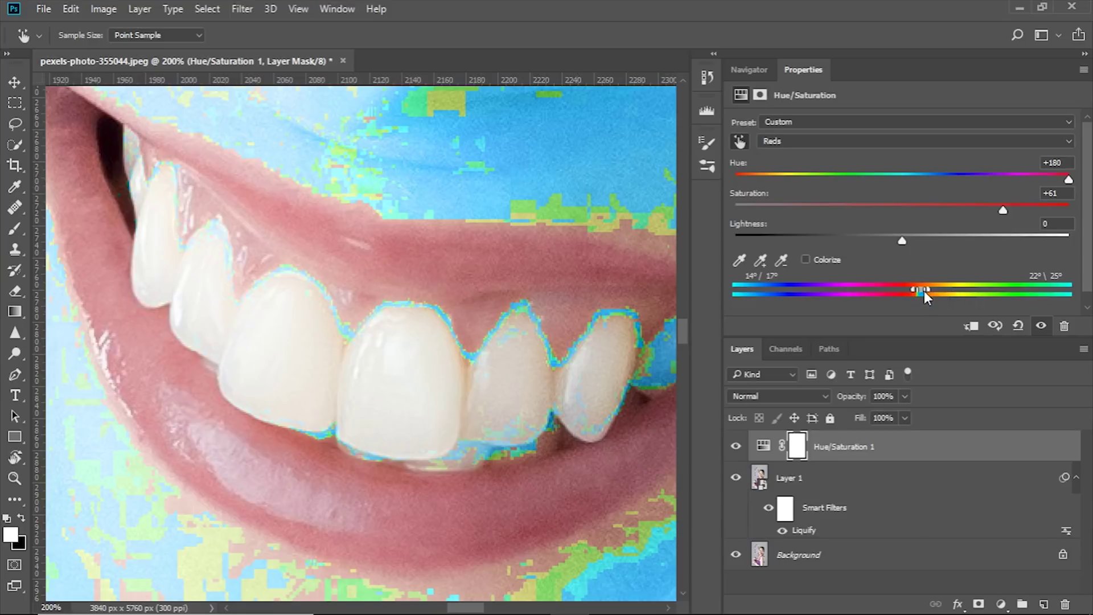
pyautogui.moveTo(924, 291); pyautogui.dragTo(931, 290)
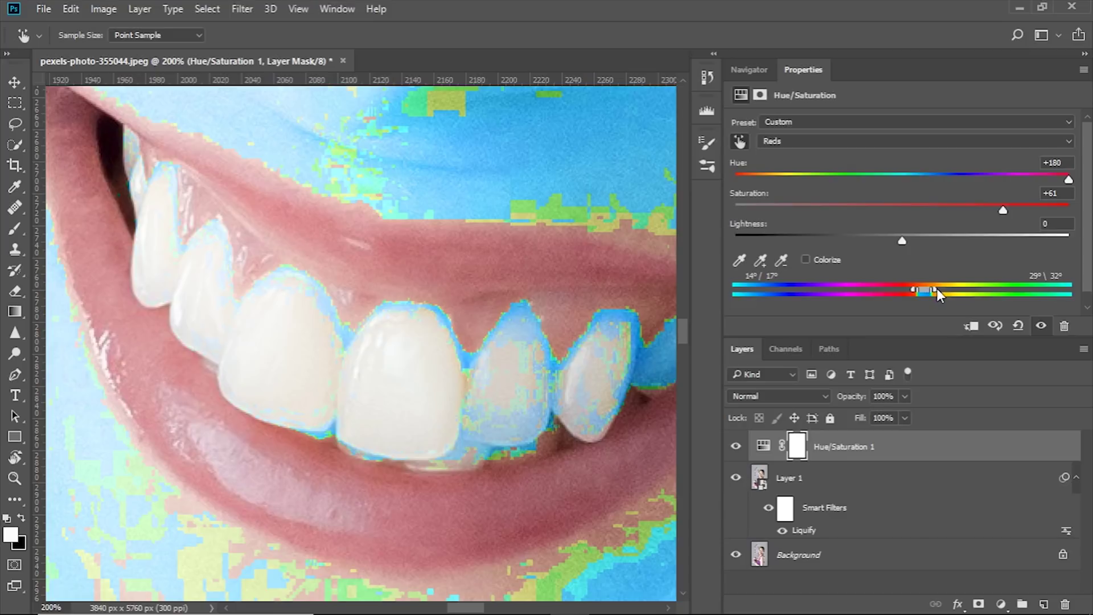
pyautogui.moveTo(937, 289); pyautogui.dragTo(906, 288)
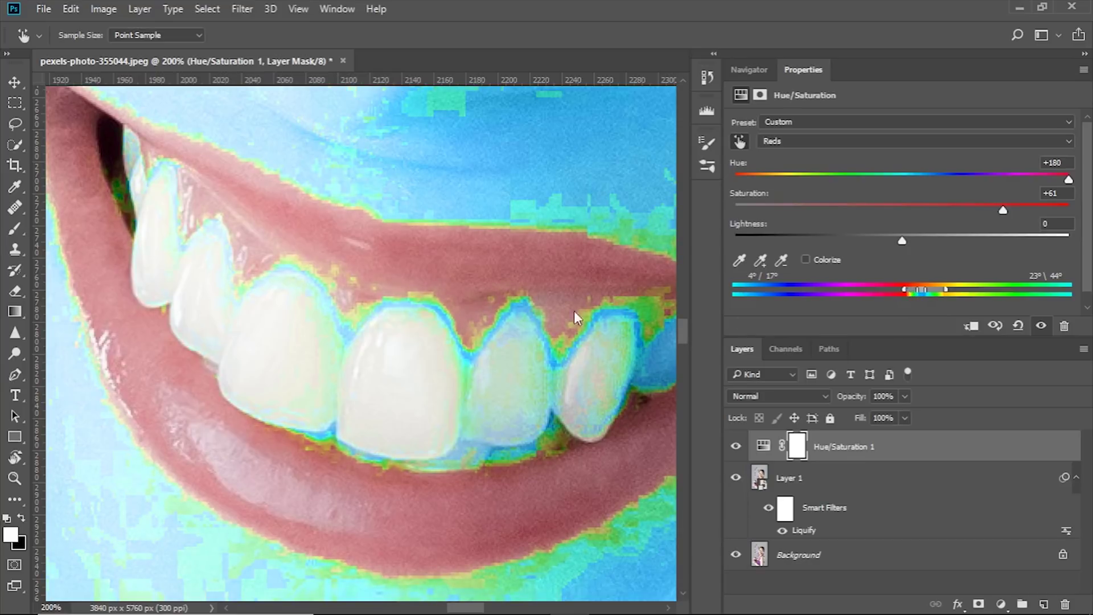
pyautogui.moveTo(903, 292); pyautogui.dragTo(922, 291)
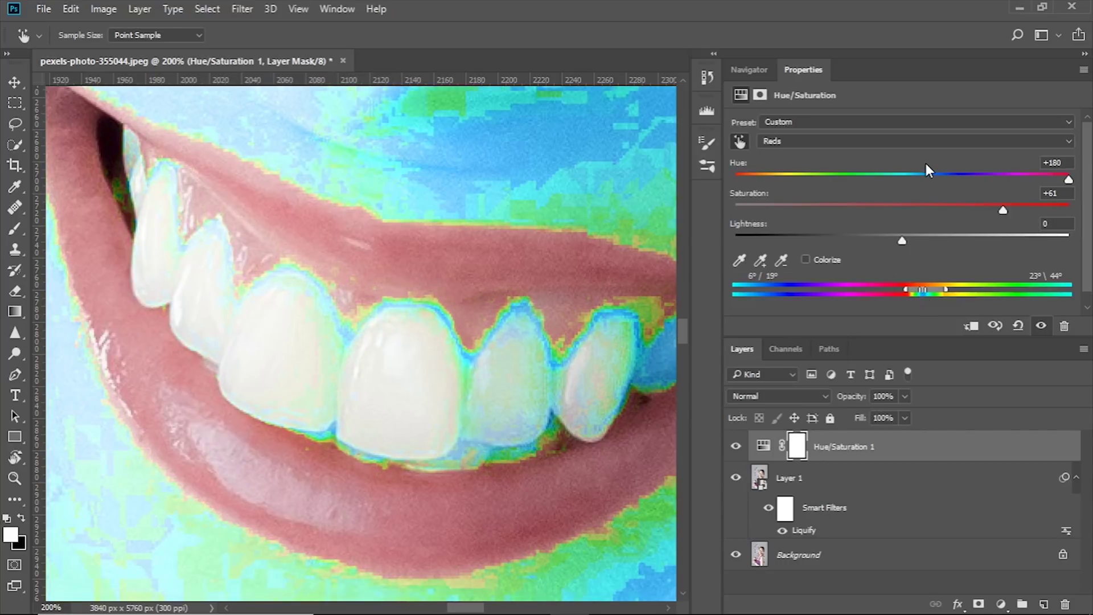
# Set the Reds to hue -15, saturation -6 and lightness +5, and compare the result with the adjustment layer hidden
pyautogui.click(903, 175)
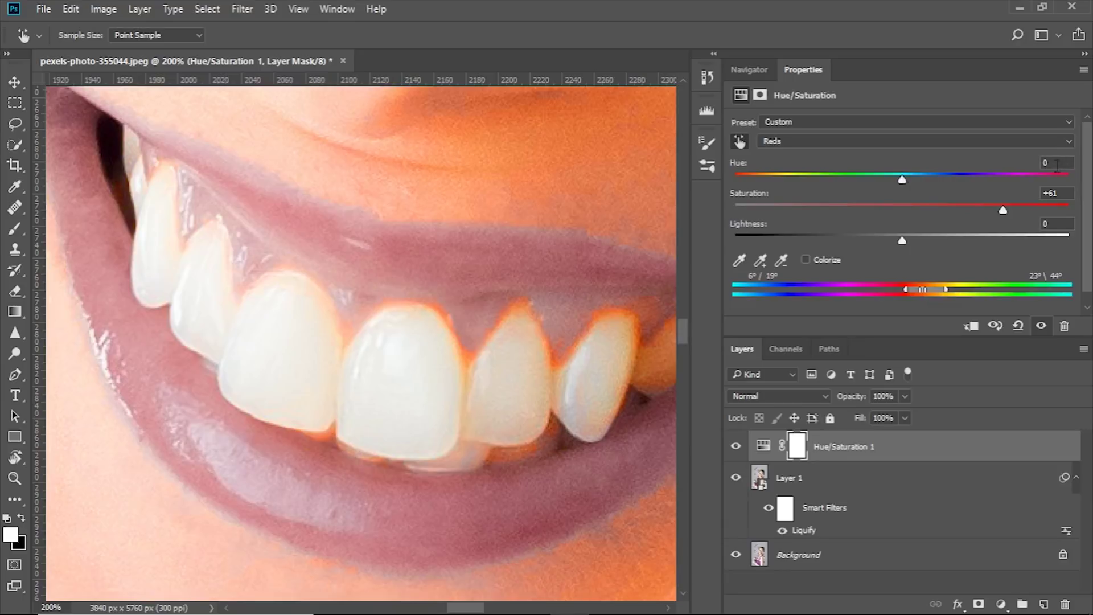
pyautogui.moveTo(903, 204); pyautogui.dragTo(910, 237)
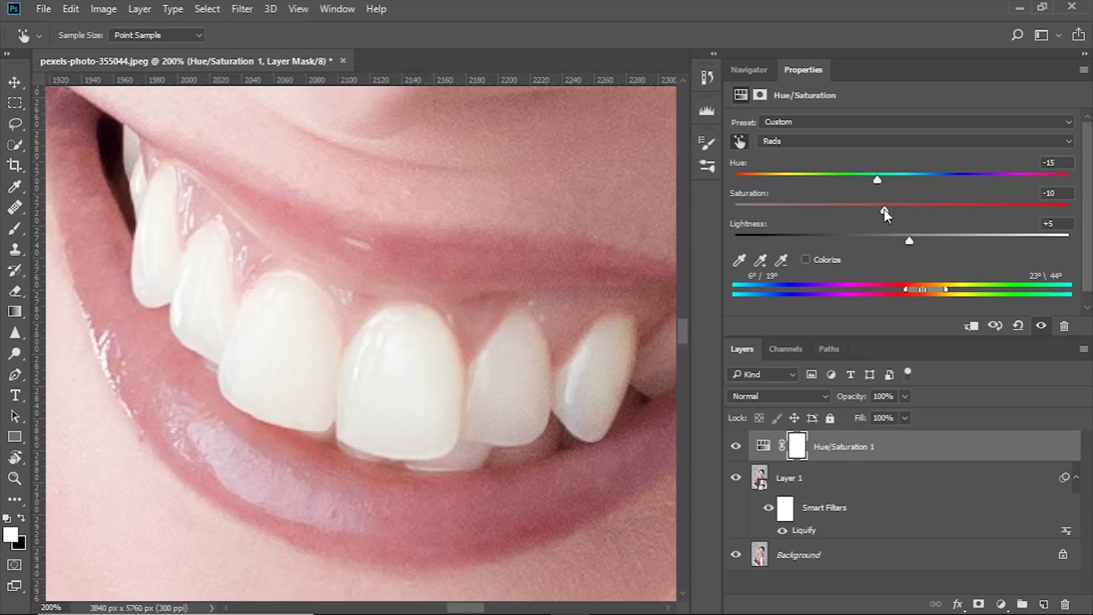
pyautogui.moveTo(885, 212); pyautogui.dragTo(892, 211)
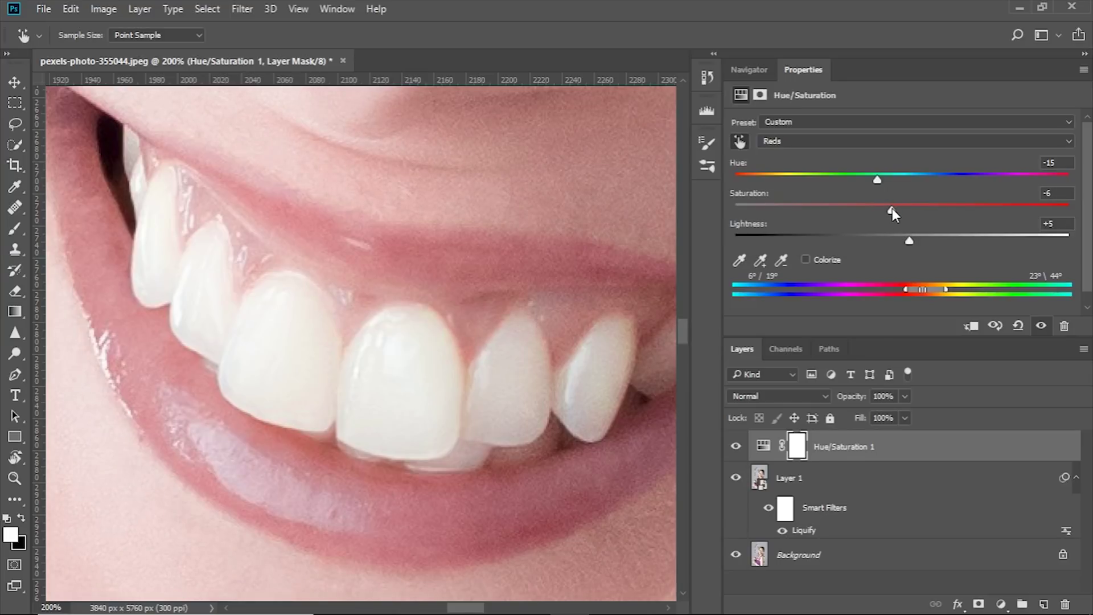
pyautogui.click(736, 447)
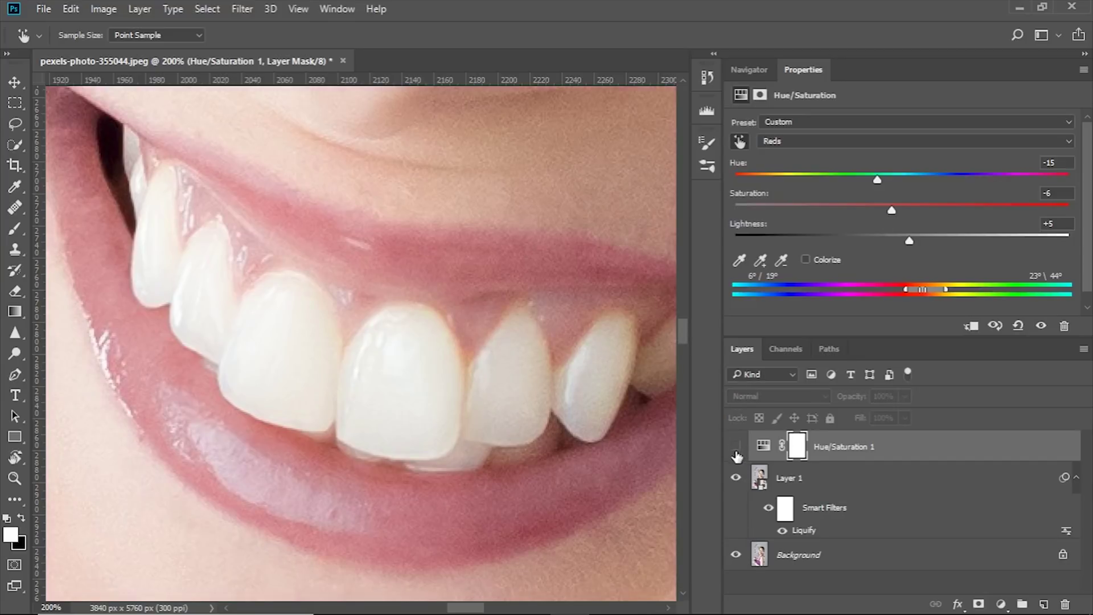
pyautogui.click(735, 447)
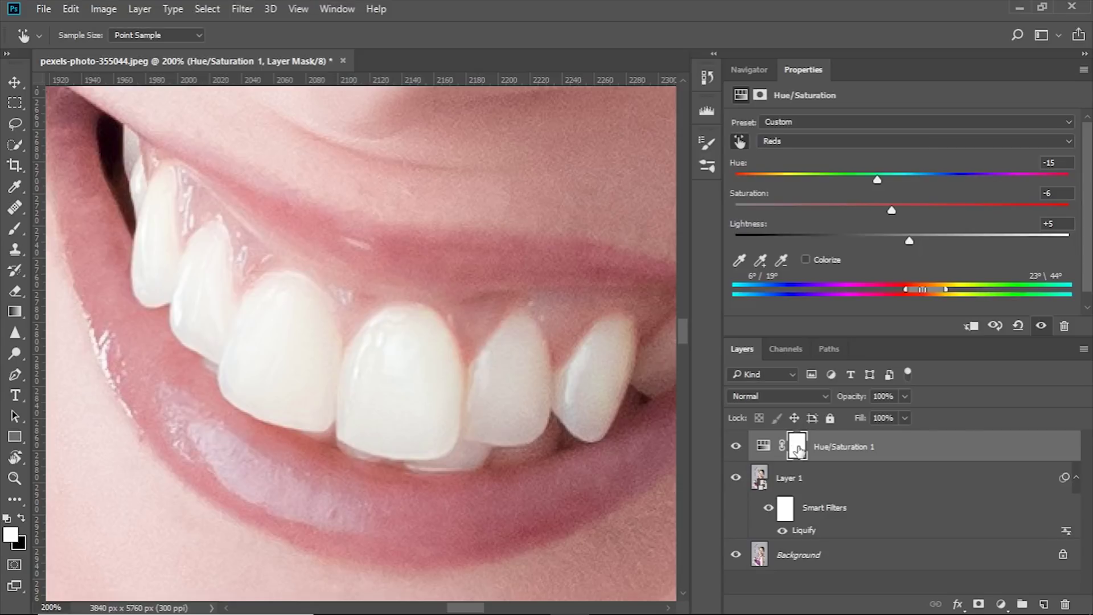
# Invert the Hue/Saturation 1 mask and paint white over the discoloured tooth edges with a 33 px soft brush
pyautogui.press('m')
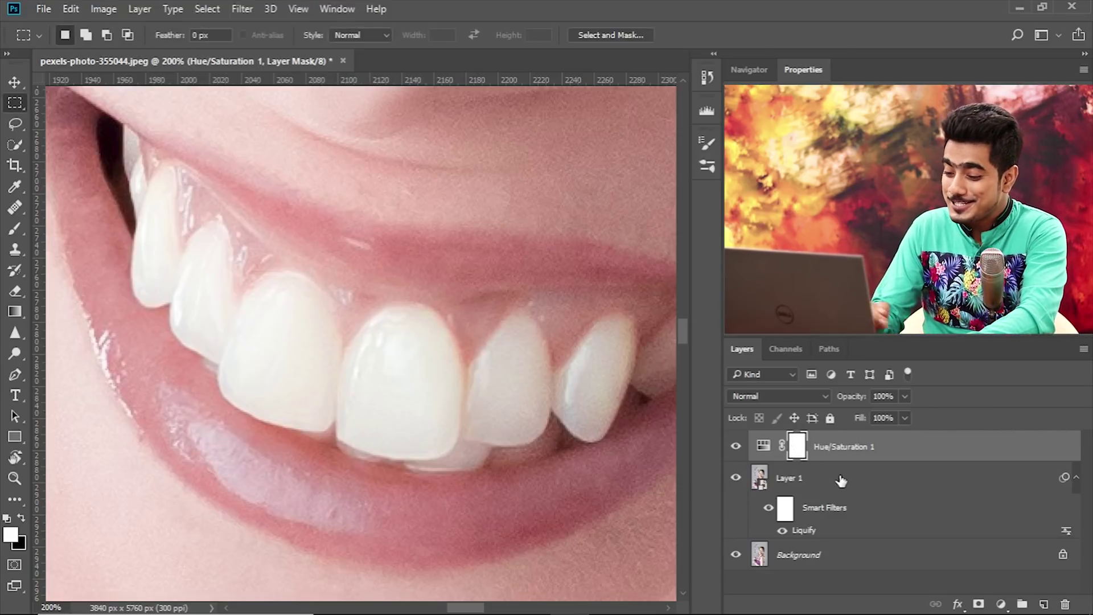
pyautogui.hotkey('ctrl', 'i')
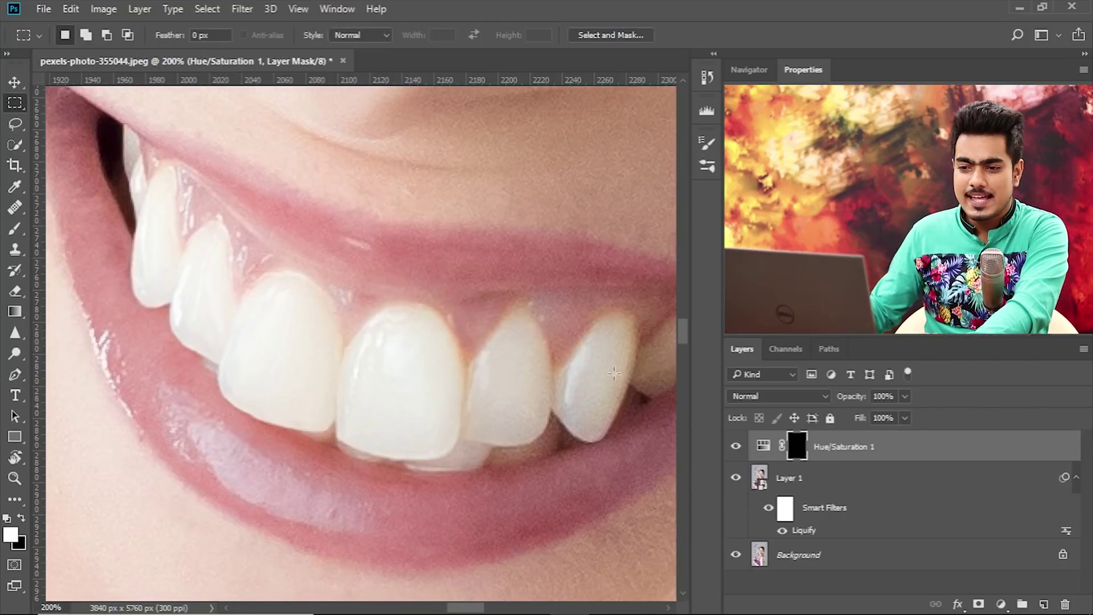
pyautogui.click(16, 230)
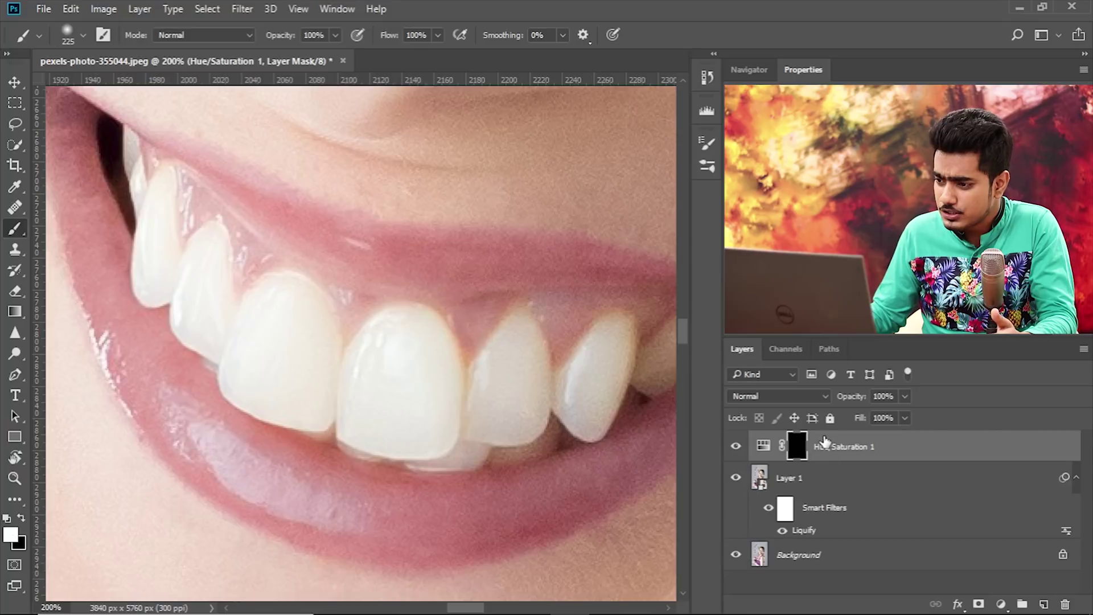
pyautogui.moveTo(375, 350)
pyautogui.mouseDown()
pyautogui.moveTo(378, 359)
pyautogui.moveTo(298, 357)
pyautogui.moveTo(224, 345)
pyautogui.mouseUp()
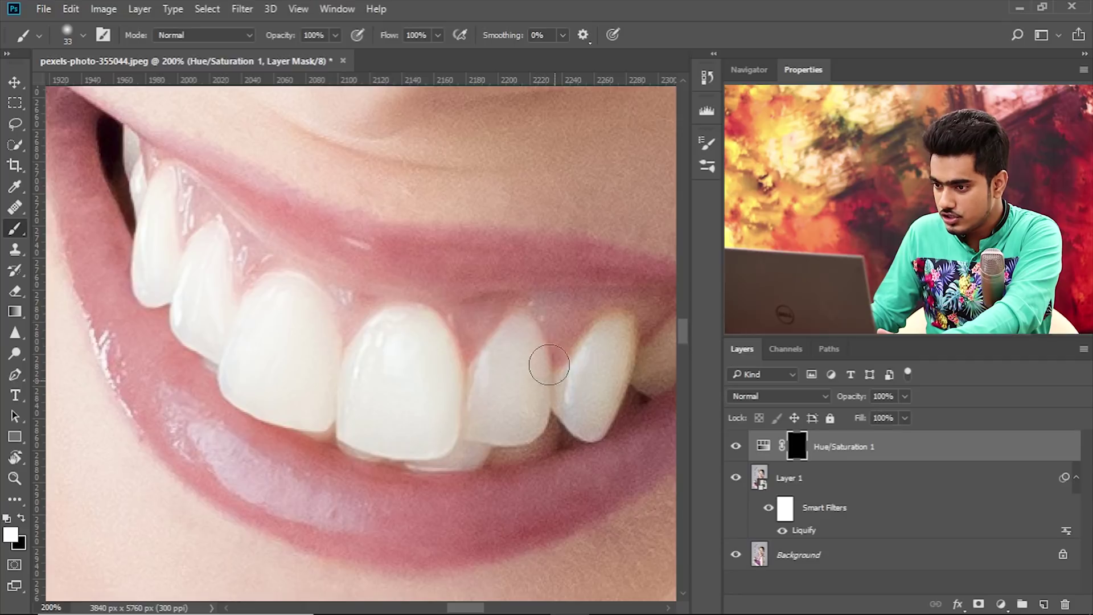
pyautogui.moveTo(605, 316)
pyautogui.mouseDown()
pyautogui.moveTo(622, 346)
pyautogui.moveTo(529, 386)
pyautogui.mouseUp()
pyautogui.moveTo(393, 447); pyautogui.dragTo(519, 420)
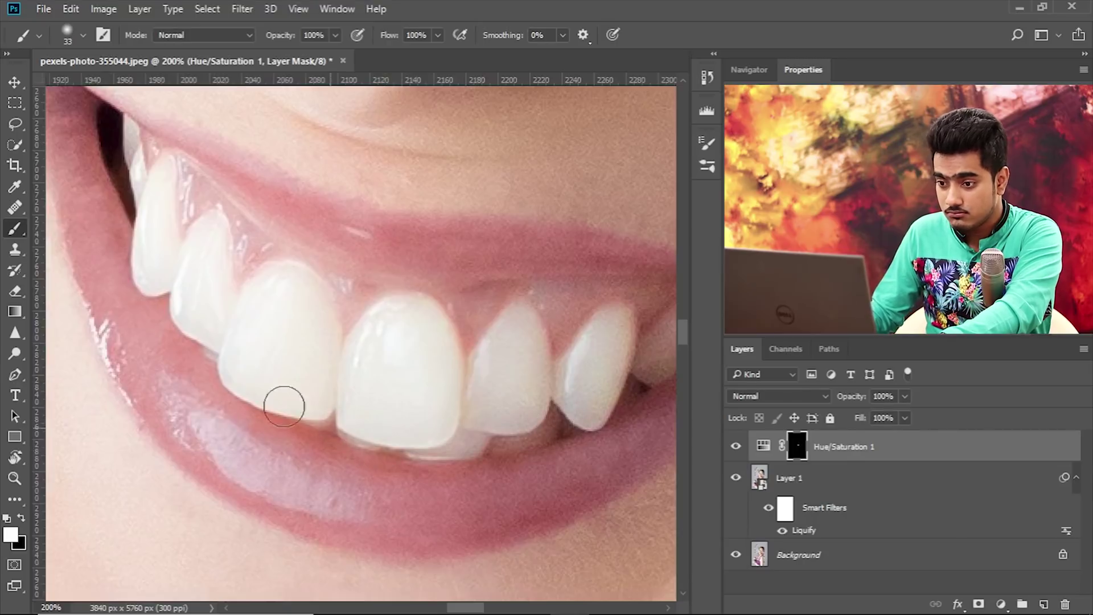
# Compare the retouched smile with the original Background photo, viewing the teeth both close up and from further away
pyautogui.scroll(-3, 288, 300)
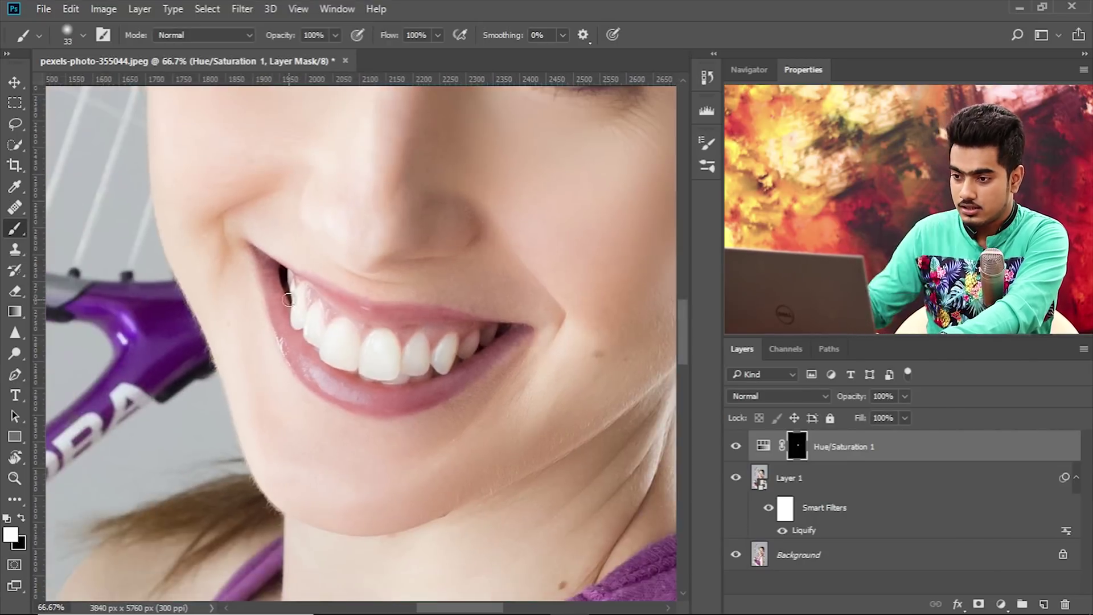
pyautogui.scroll(-1, 400, 294)
pyautogui.keyDown('alt'); pyautogui.click(737, 555); pyautogui.keyUp('alt')
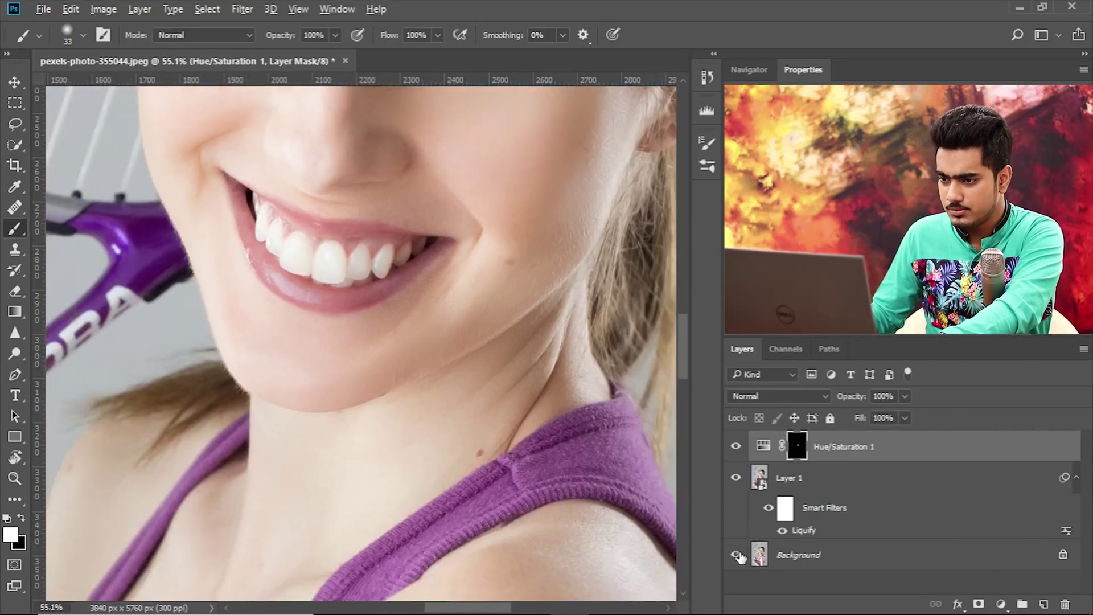
pyautogui.keyDown('alt'); pyautogui.click(737, 556); pyautogui.keyUp('alt')
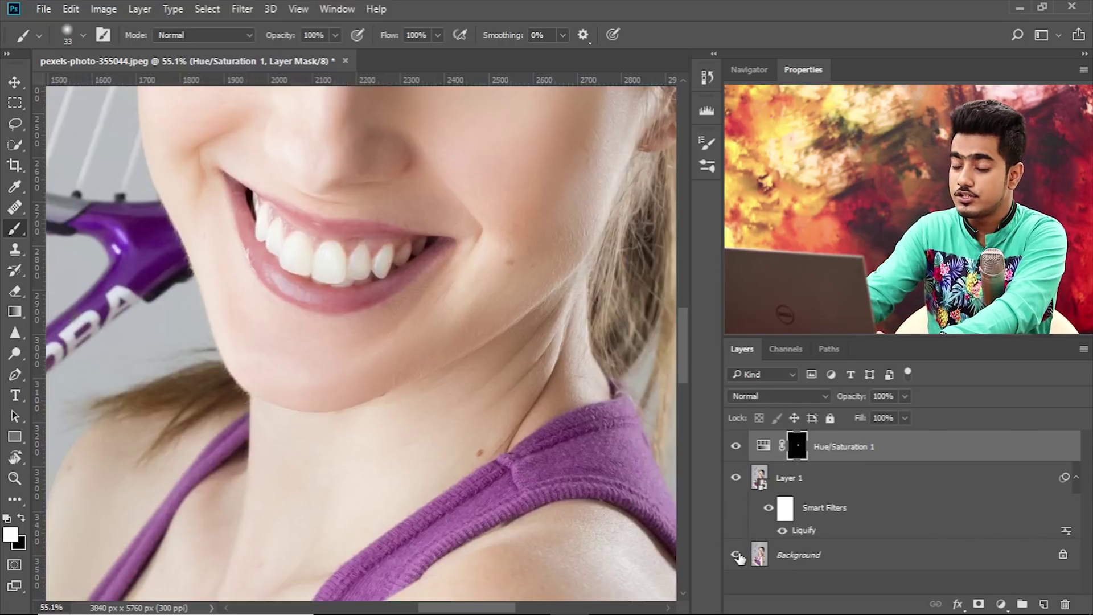
pyautogui.hotkey('ctrl', '+')
pyautogui.hotkey('ctrl', '+')
pyautogui.hotkey('ctrl', '+')
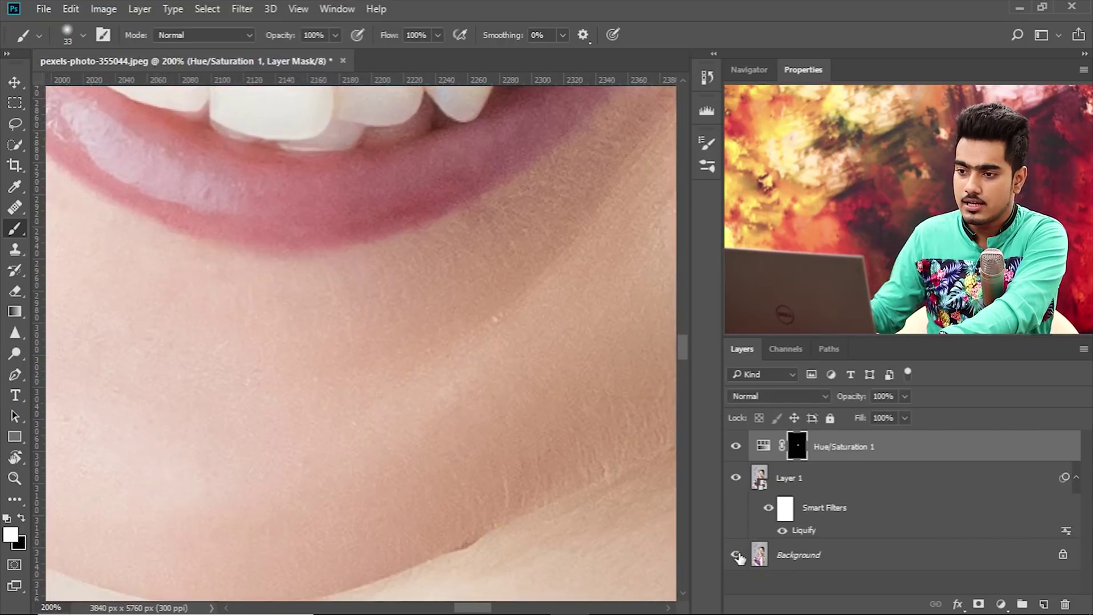
pyautogui.moveTo(406, 279); pyautogui.dragTo(571, 517)
pyautogui.hotkey('ctrl', '-')
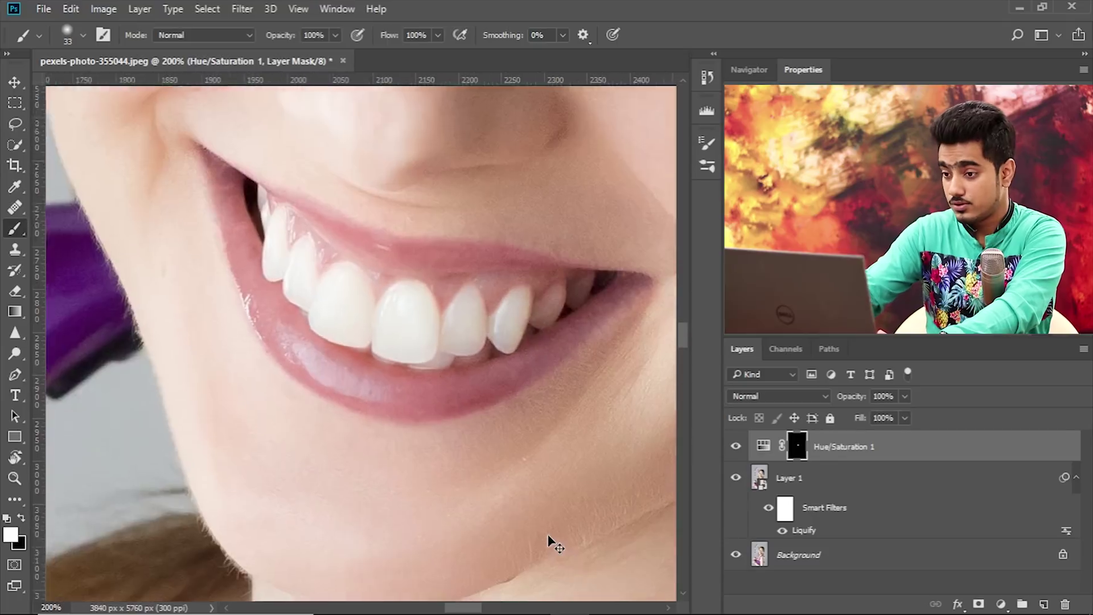
pyautogui.keyDown('alt'); pyautogui.click(736, 556); pyautogui.keyUp('alt')
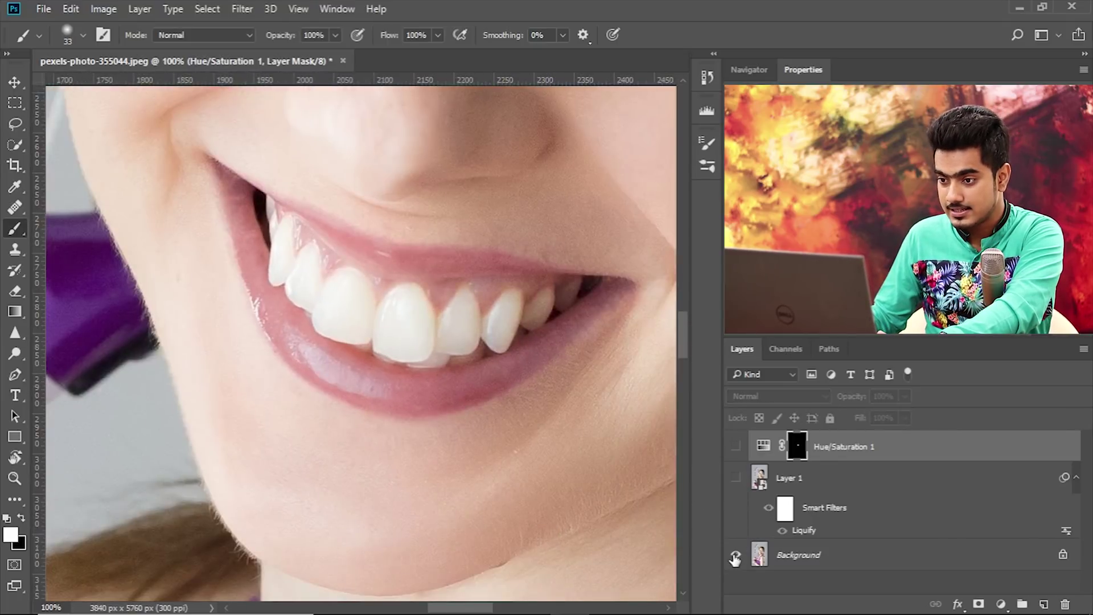
pyautogui.keyDown('alt'); pyautogui.click(735, 557); pyautogui.keyUp('alt')
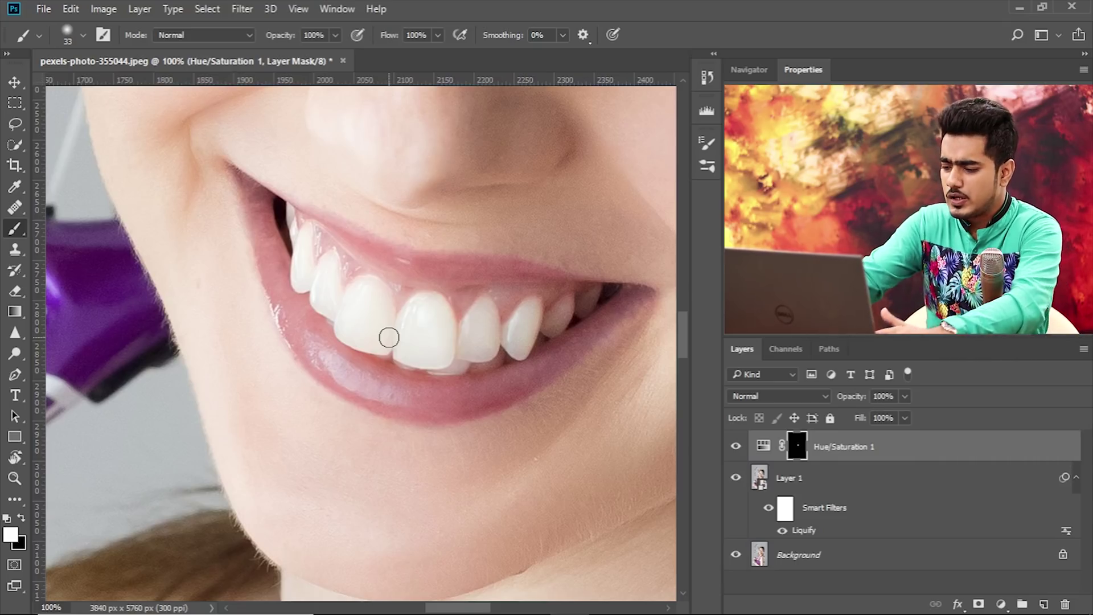
pyautogui.scroll(-3, 388, 338)
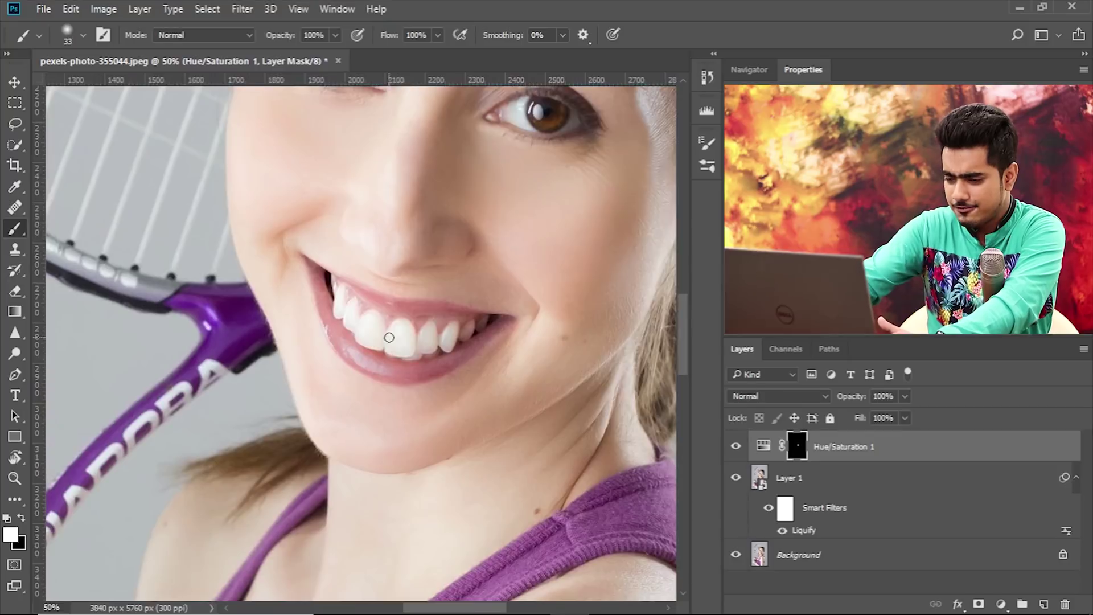
pyautogui.moveTo(434, 378); pyautogui.dragTo(409, 367)
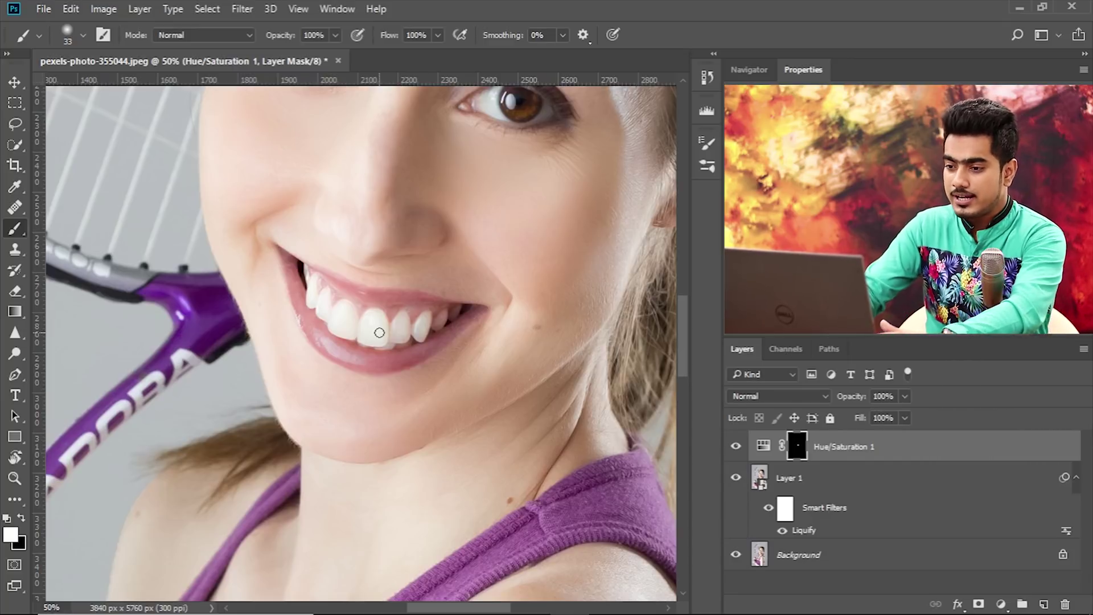
pyautogui.scroll(2, 379, 332)
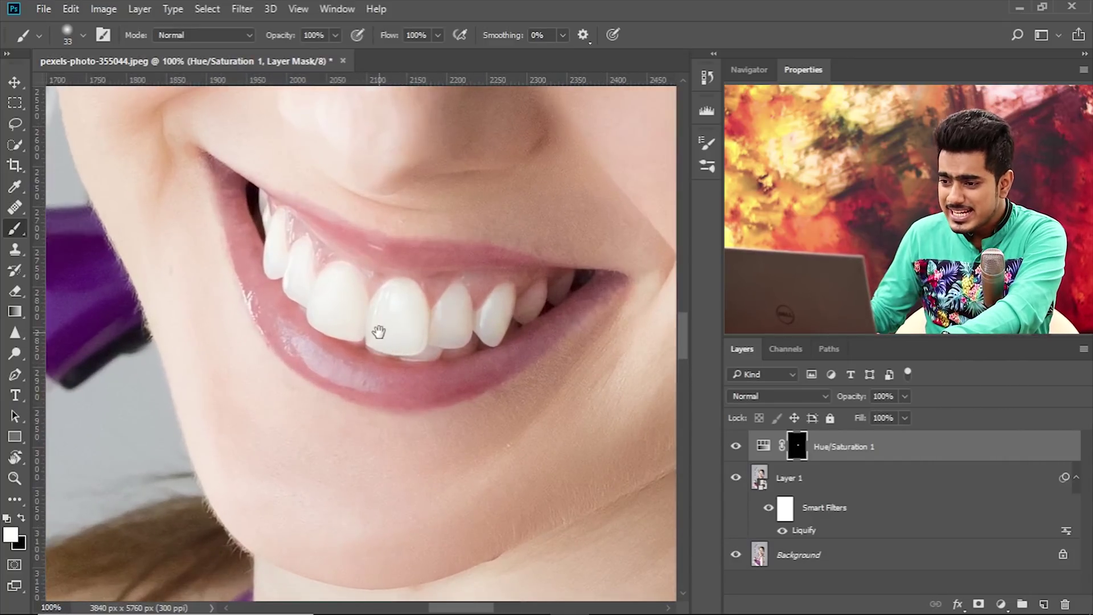
pyautogui.moveTo(379, 332)
pyautogui.mouseDown()
pyautogui.moveTo(345, 342)
pyautogui.moveTo(391, 340)
pyautogui.mouseUp()
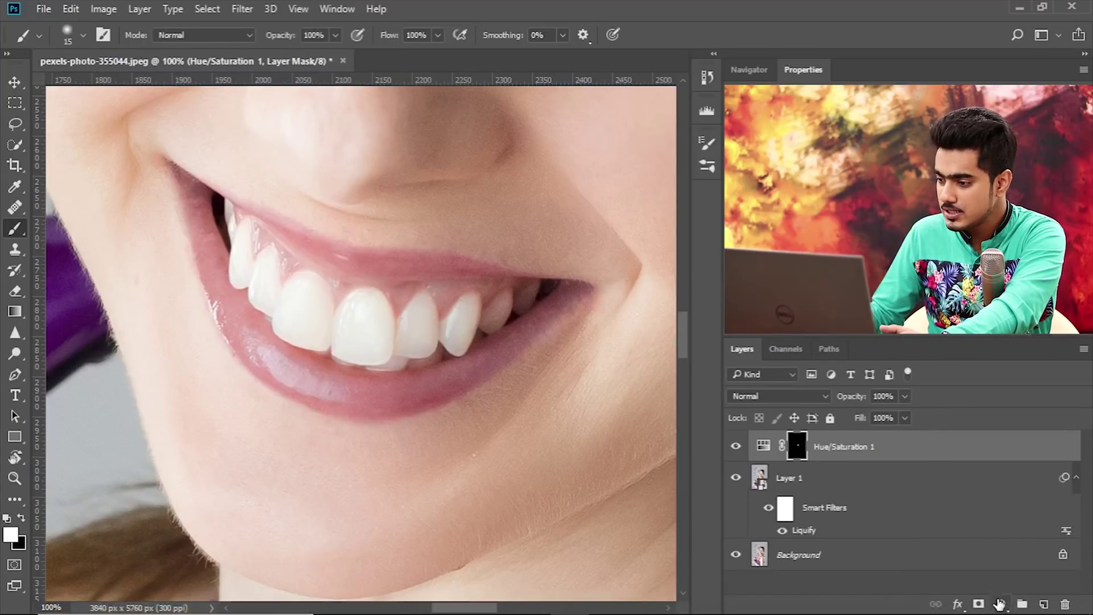
# Add a Curves adjustment layer above Hue/Saturation 1, raise the RGB midtones to brighten the image, and invert its mask
pyautogui.click(1001, 604)
pyautogui.click(991, 356)
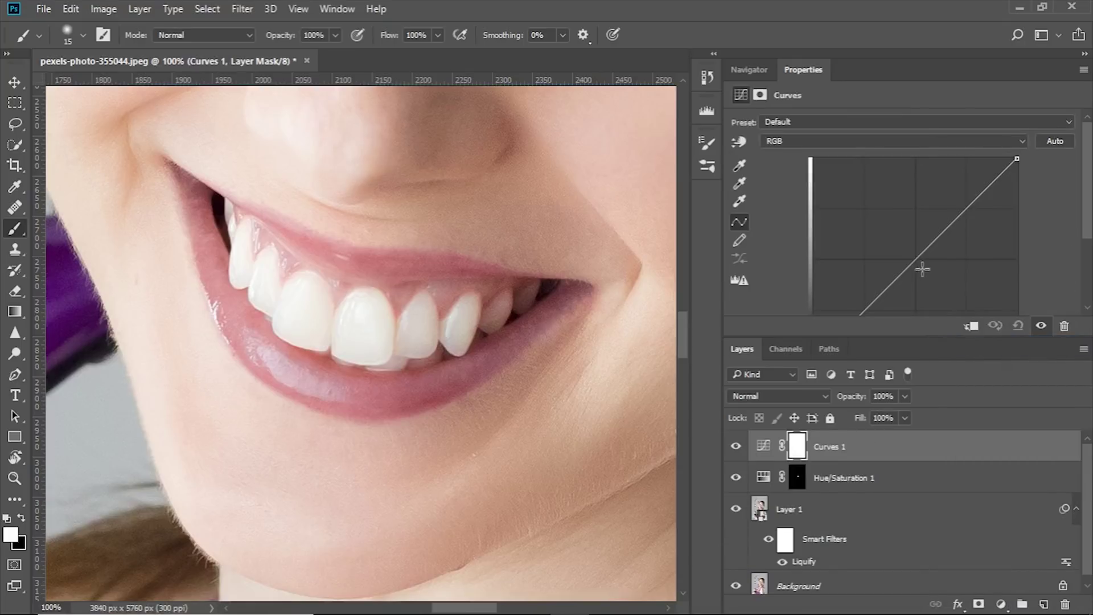
pyautogui.moveTo(912, 258); pyautogui.dragTo(897, 245)
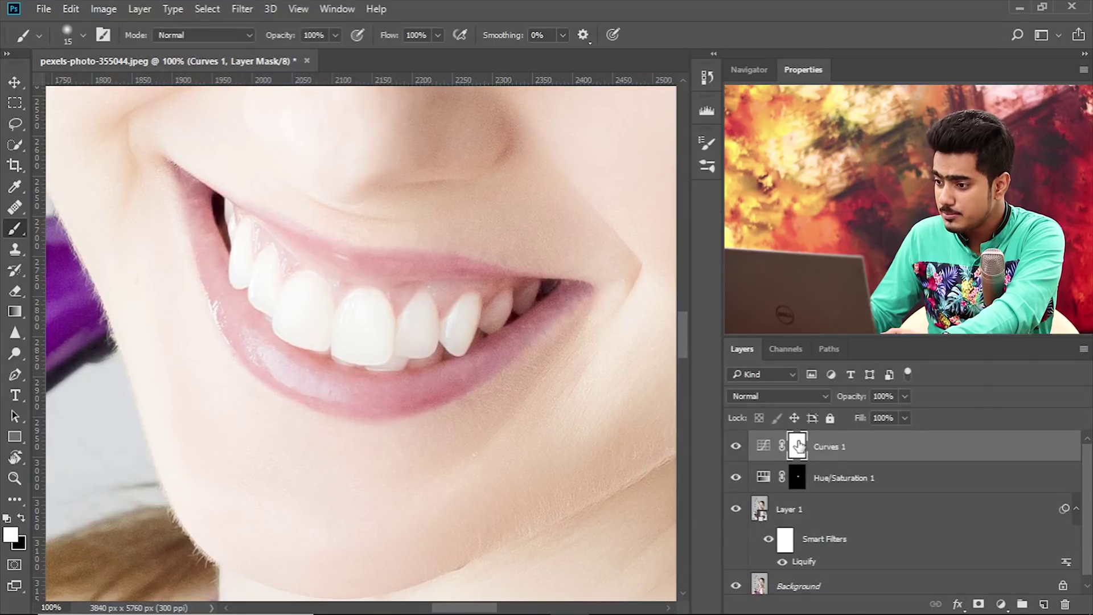
pyautogui.hotkey('ctrl', 'i')
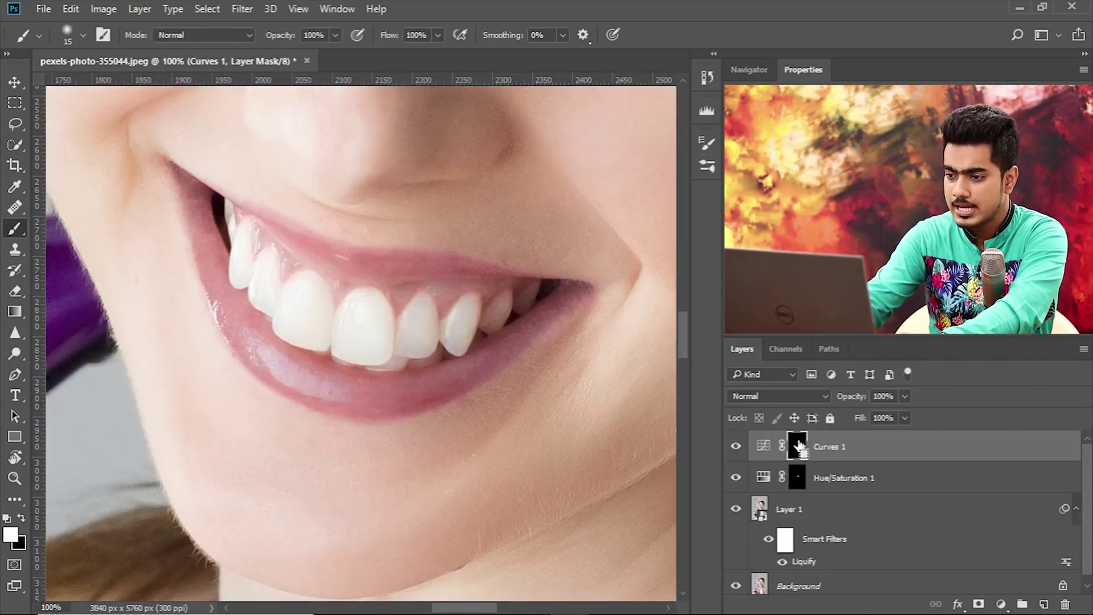
# Brighten the darker tooth beside the large front tooth by painting white on the Curves 1 mask at 3% flow
pyautogui.hotkey('ctrl', '+')
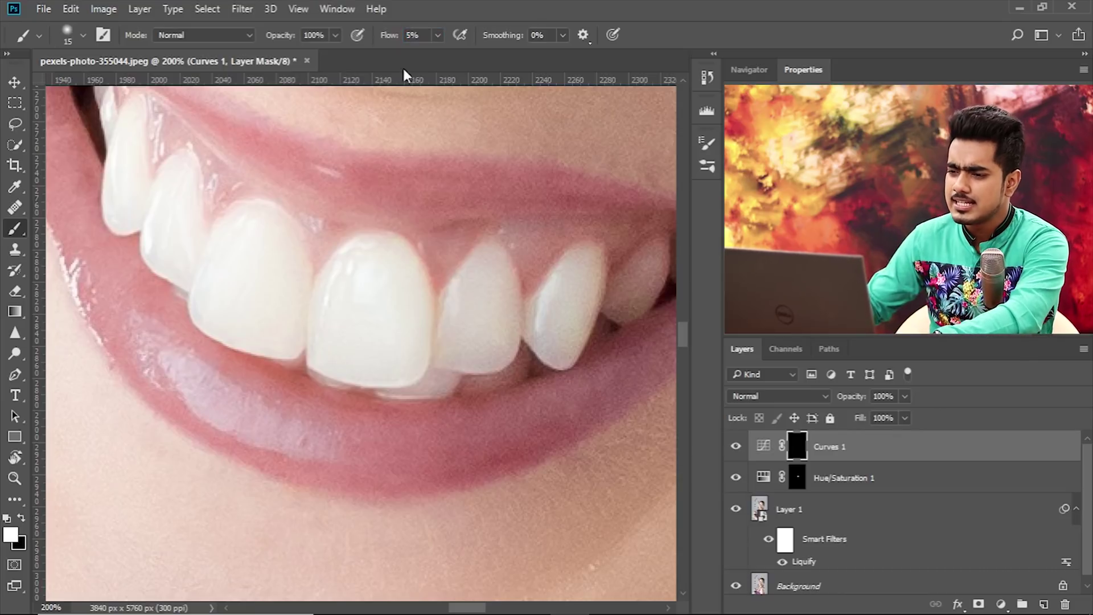
pyautogui.keyDown('alt'); pyautogui.moveTo(444, 269); pyautogui.dragTo(467, 276); pyautogui.keyUp('alt')
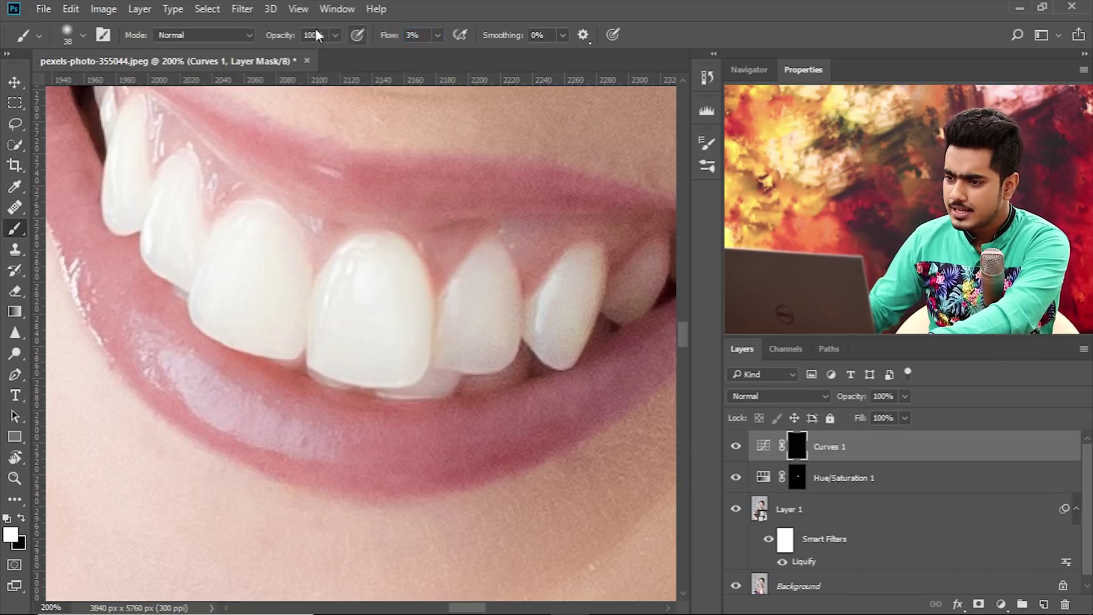
pyautogui.moveTo(483, 343)
pyautogui.keyDown('alt'); pyautogui.mouseDown()
pyautogui.moveTo(444, 305)
pyautogui.moveTo(453, 344)
pyautogui.moveTo(449, 290)
pyautogui.moveTo(467, 333)
pyautogui.moveTo(476, 288)
pyautogui.moveTo(464, 276)
pyautogui.moveTo(447, 351)
pyautogui.moveTo(472, 337)
pyautogui.moveTo(474, 359)
pyautogui.moveTo(493, 359)
pyautogui.moveTo(450, 358)
pyautogui.moveTo(445, 345)
pyautogui.moveTo(458, 352)
pyautogui.moveTo(443, 359)
pyautogui.moveTo(453, 343)
pyautogui.moveTo(446, 355)
pyautogui.moveTo(490, 359)
pyautogui.moveTo(479, 367)
pyautogui.moveTo(500, 354)
pyautogui.moveTo(442, 357)
pyautogui.moveTo(446, 301)
pyautogui.moveTo(444, 349)
pyautogui.moveTo(484, 365)
pyautogui.moveTo(506, 365)
pyautogui.moveTo(508, 350)
pyautogui.moveTo(474, 364)
pyautogui.moveTo(498, 351)
pyautogui.moveTo(457, 344)
pyautogui.moveTo(460, 331)
pyautogui.moveTo(486, 338)
pyautogui.moveTo(456, 328)
pyautogui.moveTo(464, 291)
pyautogui.moveTo(474, 310)
pyautogui.moveTo(476, 277)
pyautogui.moveTo(461, 326)
pyautogui.moveTo(472, 434)
pyautogui.moveTo(472, 379)
pyautogui.moveTo(493, 382)
pyautogui.moveTo(525, 358)
pyautogui.moveTo(458, 374)
pyautogui.moveTo(531, 354)
pyautogui.moveTo(505, 375)
pyautogui.moveTo(400, 388)
pyautogui.mouseUp(); pyautogui.keyUp('alt')
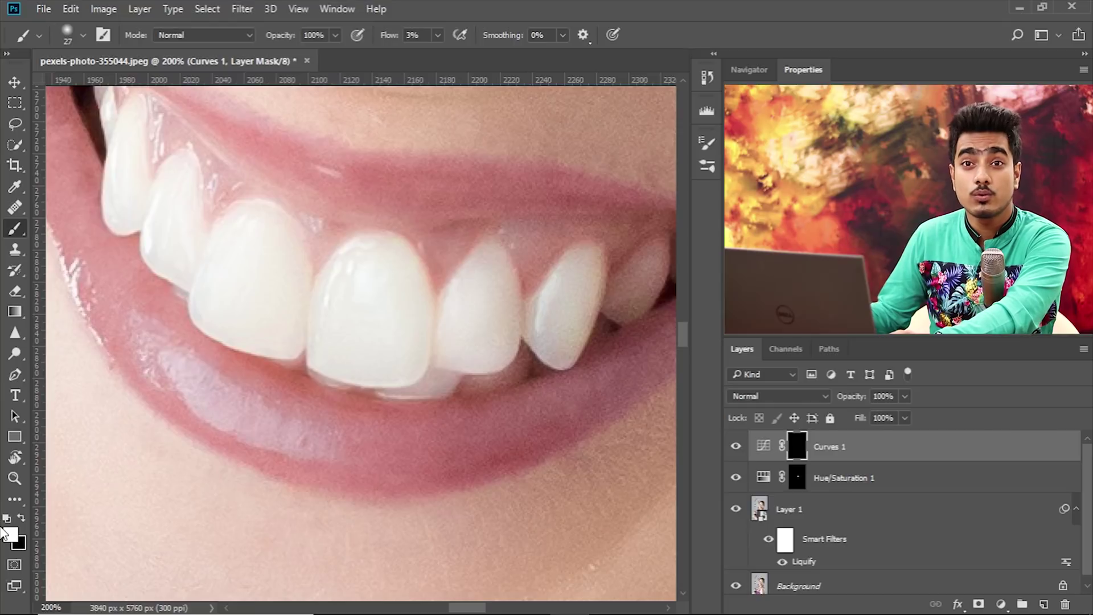
# Clean up the brightening below that tooth by painting black on the Curves 1 mask at 100% flow with a 16 px brush
pyautogui.click(437, 34)
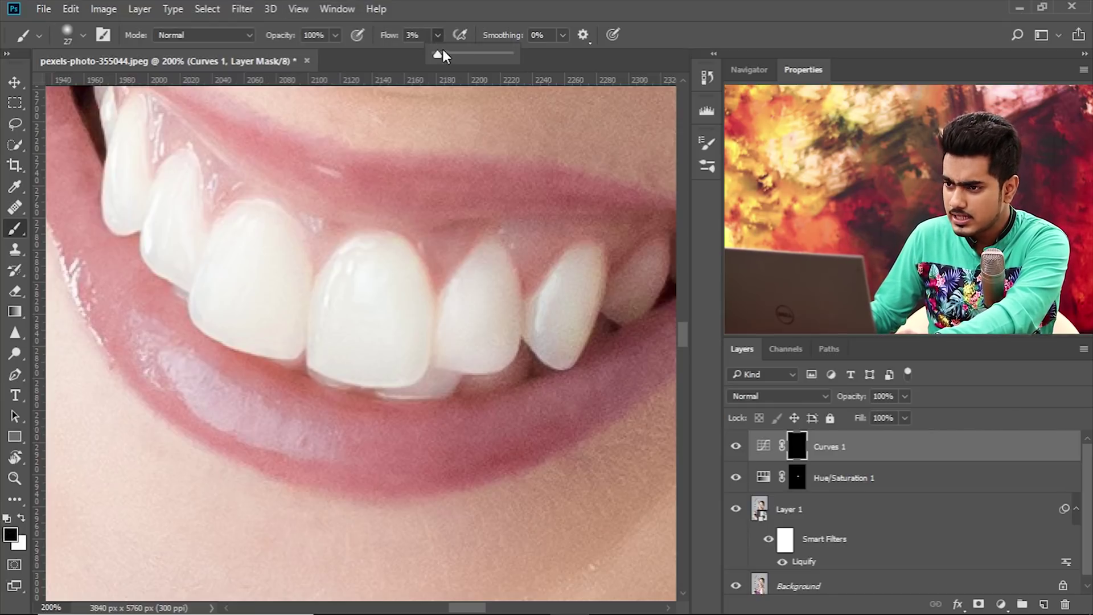
pyautogui.moveTo(435, 55); pyautogui.dragTo(604, 68)
pyautogui.keyDown('alt'); pyautogui.rightClick(476, 342); pyautogui.keyUp('alt')
pyautogui.moveTo(465, 396)
pyautogui.mouseDown()
pyautogui.moveTo(523, 377)
pyautogui.moveTo(513, 365)
pyautogui.mouseUp()
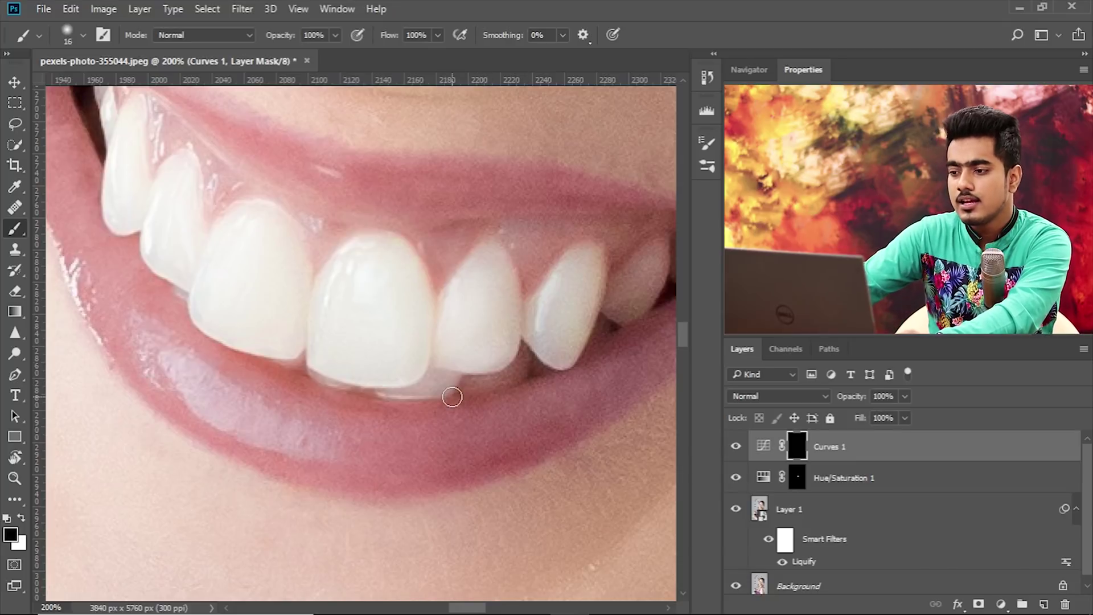
# Inspect the brightened tooth at several magnifications and compare the smile with Curves 1 hidden and shown
pyautogui.hotkey('ctrl', '-')
pyautogui.hotkey('ctrl', '-')
pyautogui.hotkey('ctrl', '+')
pyautogui.hotkey('ctrl', '+')
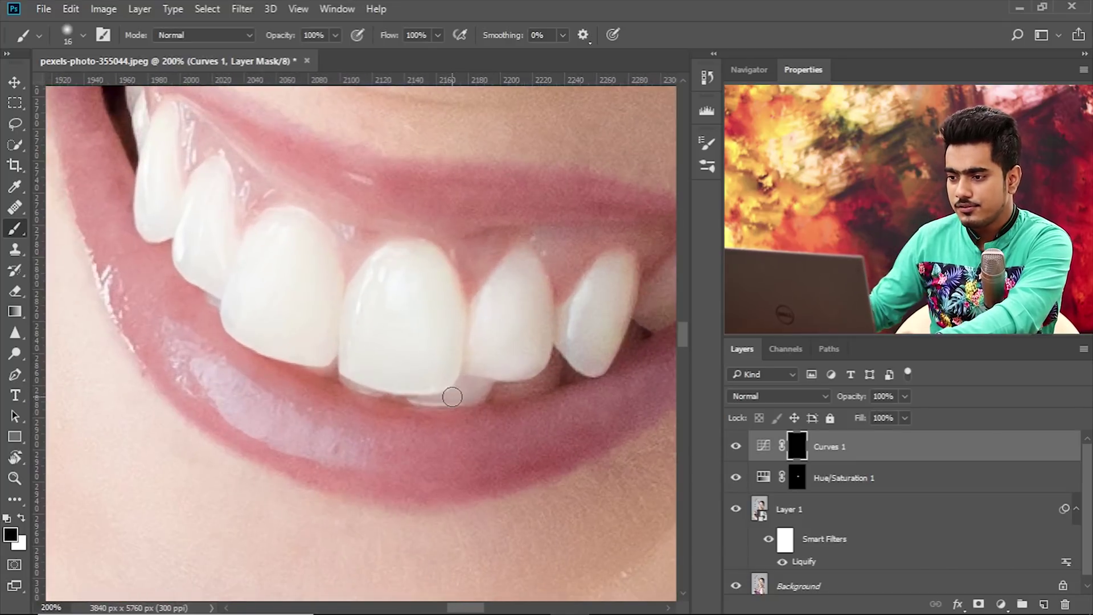
pyautogui.scroll(-4, 452, 396)
pyautogui.scroll(3, 453, 402)
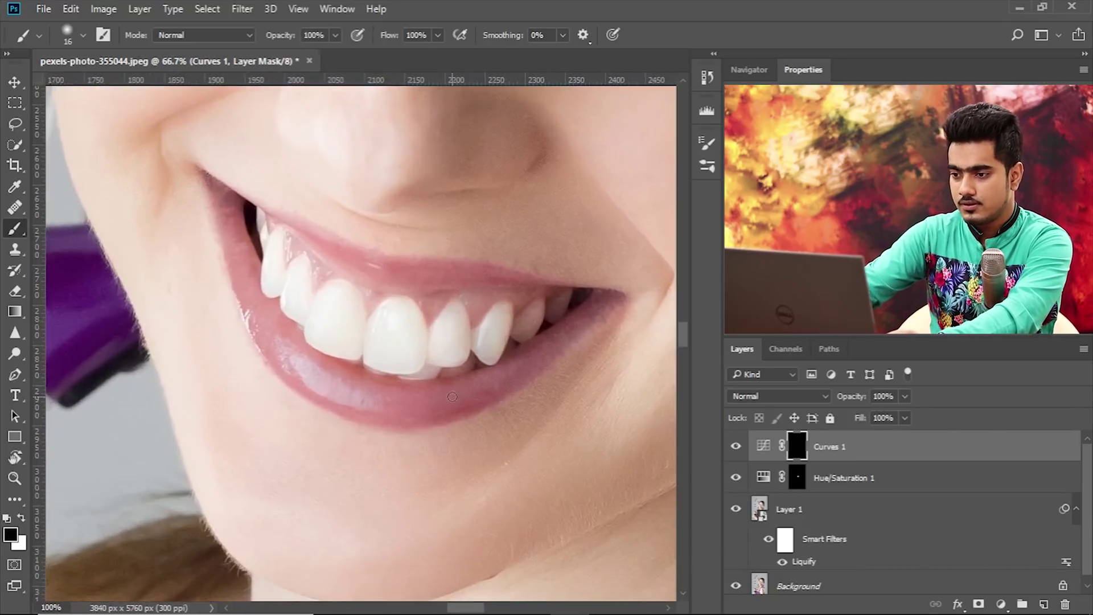
pyautogui.click(736, 447)
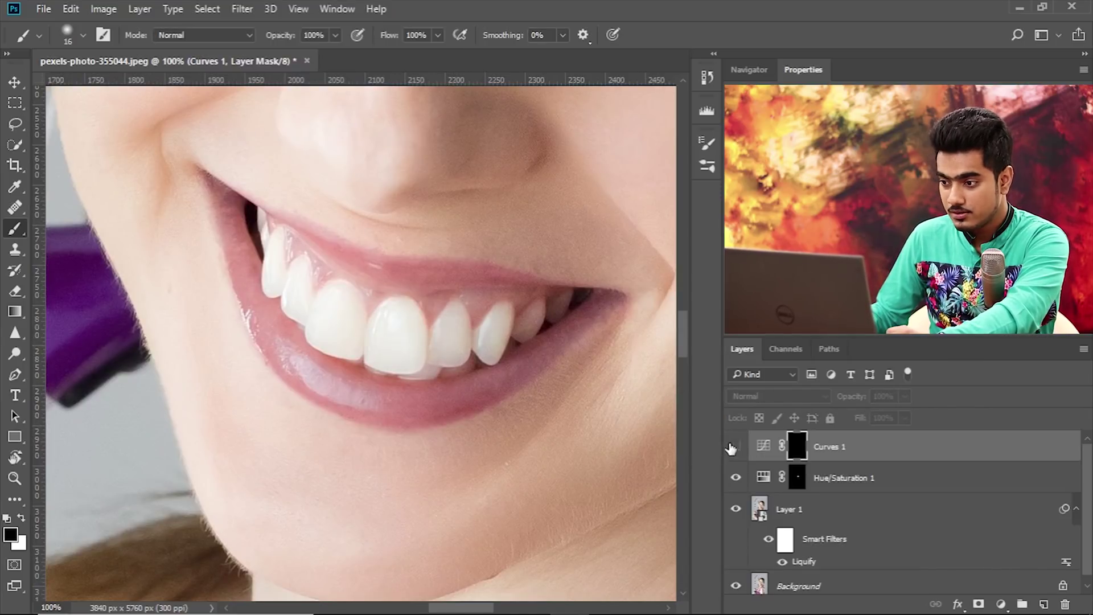
pyautogui.click(736, 448)
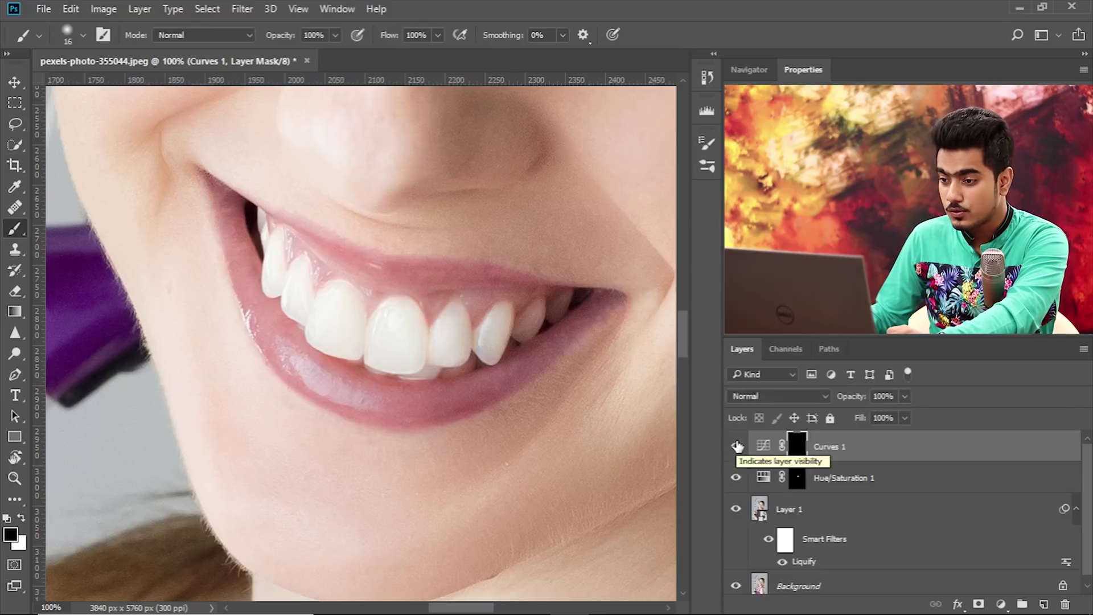
# Reduce the opacity of the Curves 1 layer to 54%
pyautogui.click(906, 397)
pyautogui.moveTo(869, 416); pyautogui.dragTo(849, 416)
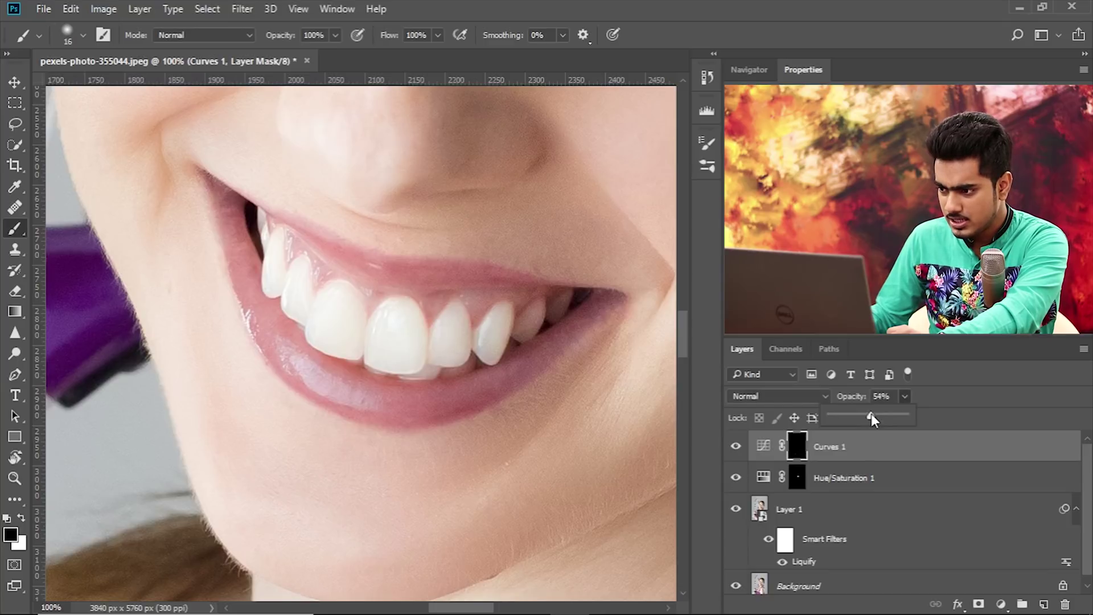
pyautogui.click(858, 447)
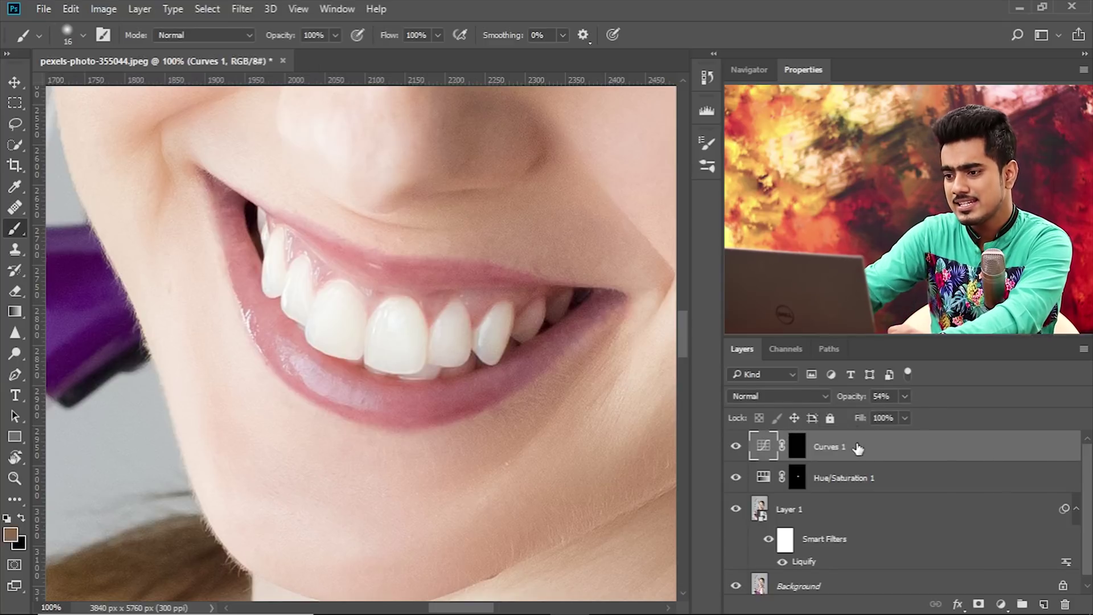
# Check the softened tooth brightening close up by toggling the visibility of Curves 1 repeatedly
pyautogui.hotkey('ctrl', '-')
pyautogui.hotkey('ctrl', '-')
pyautogui.hotkey('ctrl', '+')
pyautogui.hotkey('ctrl', '+')
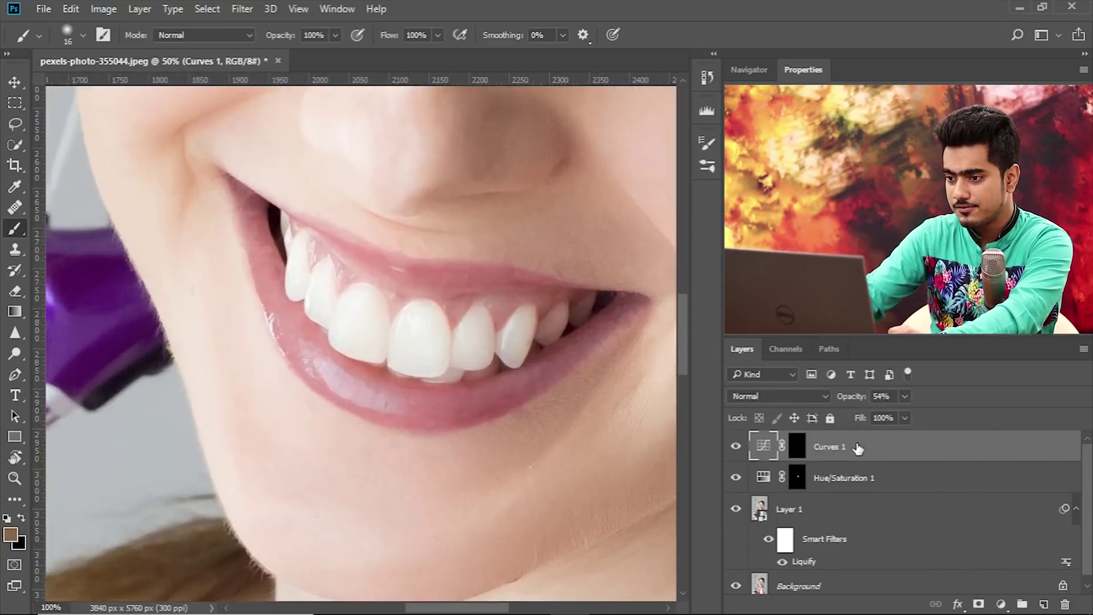
pyautogui.hotkey('ctrl', '+')
pyautogui.hotkey('ctrl', '+')
pyautogui.click(736, 447)
pyautogui.click(737, 446)
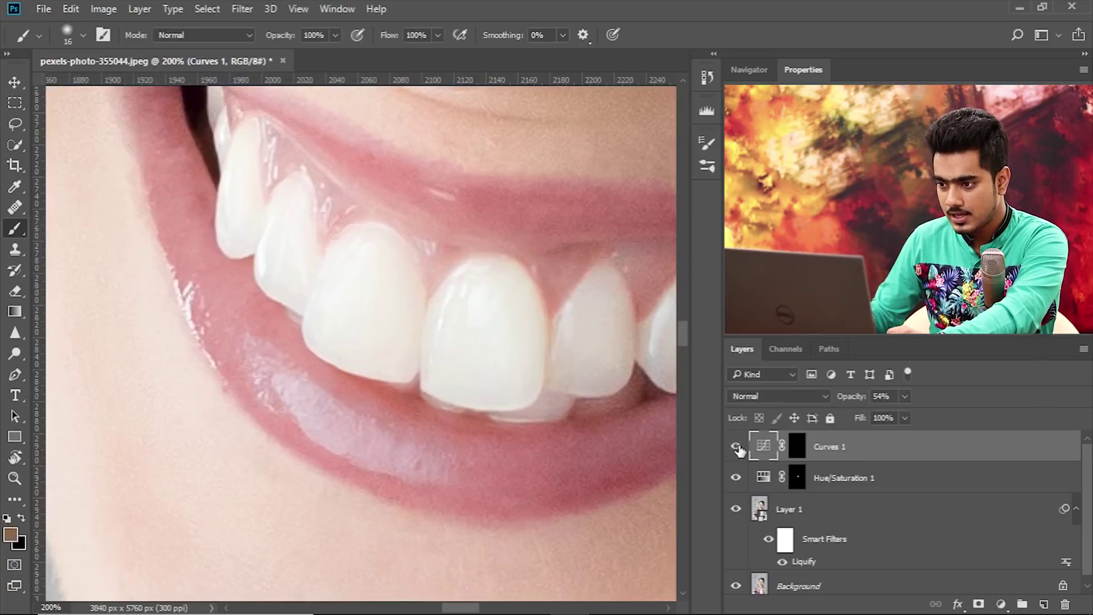
pyautogui.click(736, 447)
pyautogui.click(737, 446)
pyautogui.moveTo(579, 383); pyautogui.dragTo(429, 349)
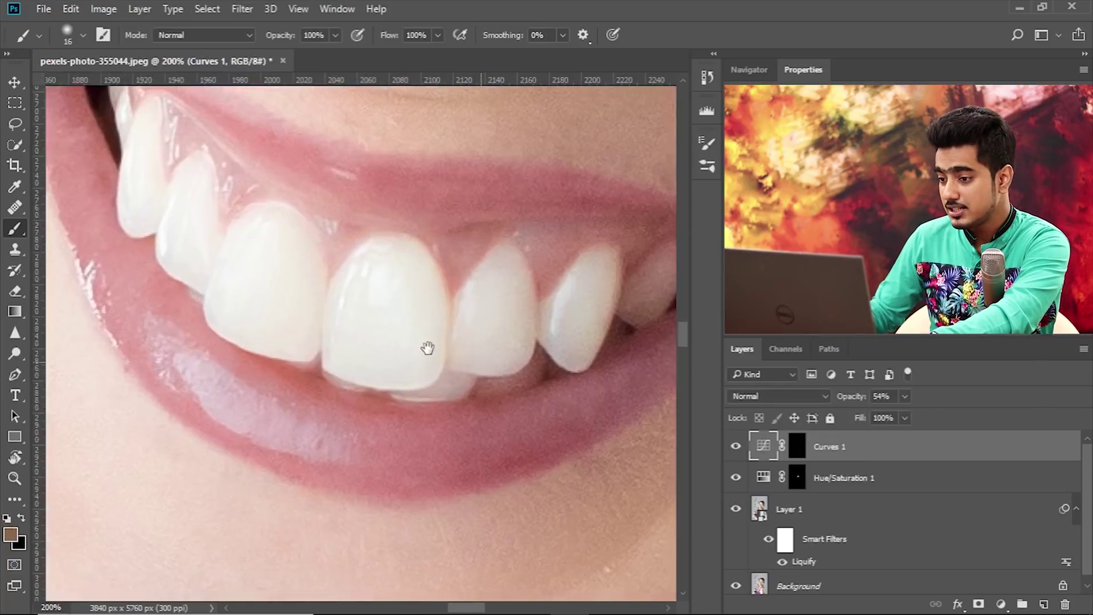
# Switch to pexels-photo-531130.jpeg and examine the bearded man's teeth
pyautogui.hotkey('ctrl', '-')
pyautogui.hotkey('ctrl', '-')
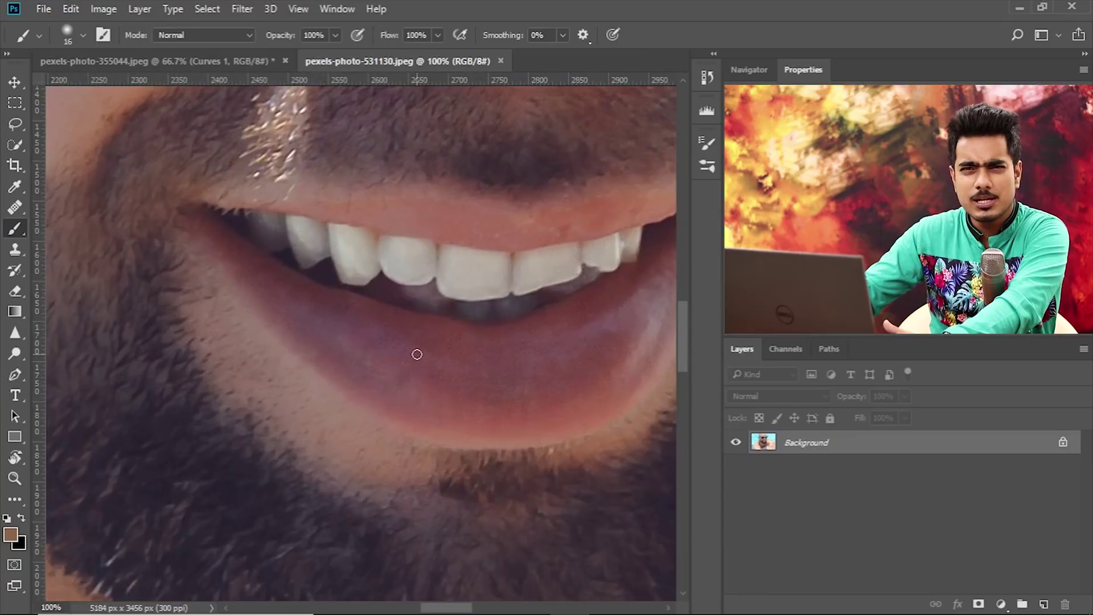
pyautogui.moveTo(479, 310); pyautogui.dragTo(419, 332)
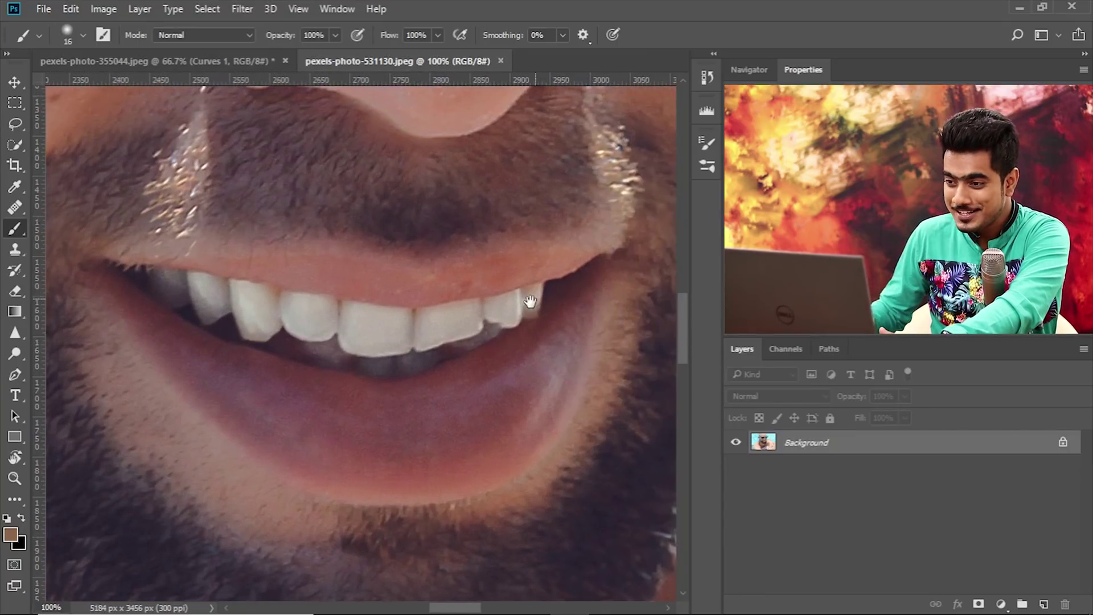
# Add a new empty layer above the Background and choose the Clone Stamp tool for the tooth repair
pyautogui.moveTo(501, 331); pyautogui.dragTo(433, 344)
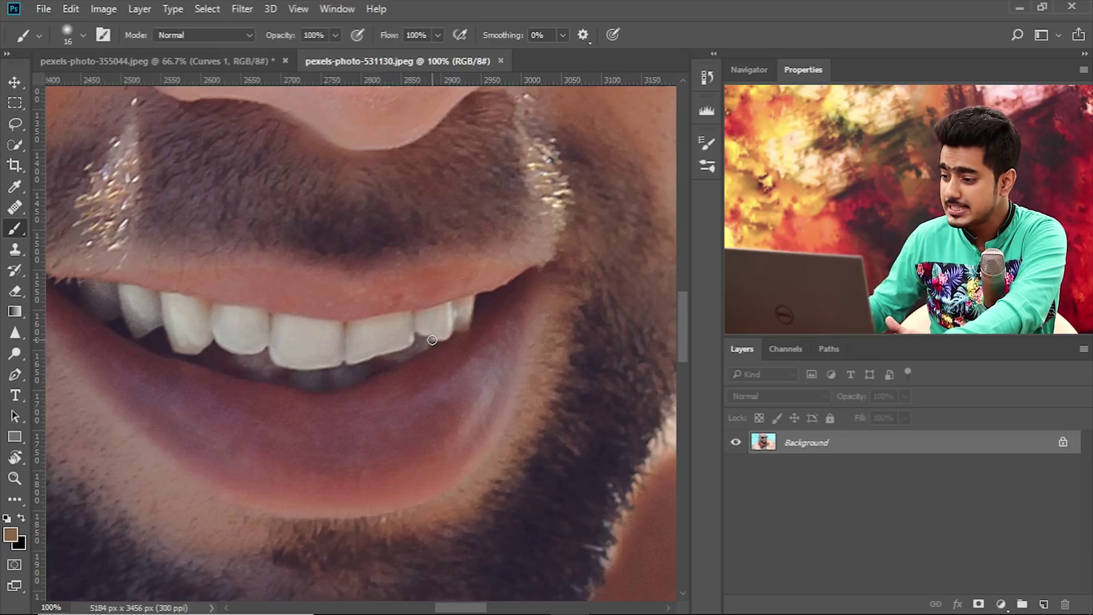
pyautogui.click(1046, 603)
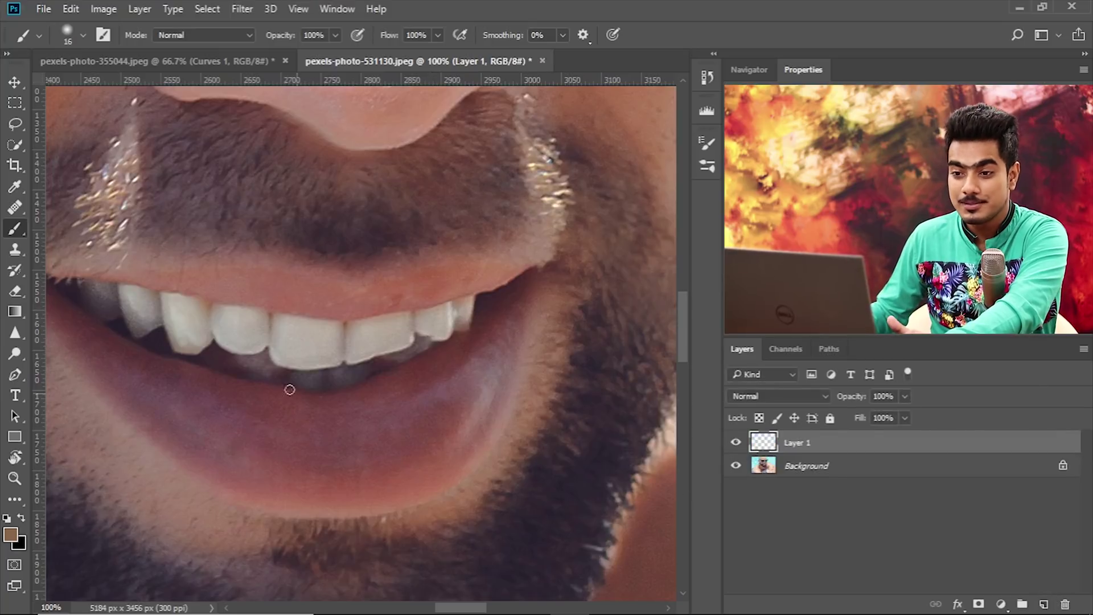
pyautogui.rightClick(15, 249)
pyautogui.click(46, 248)
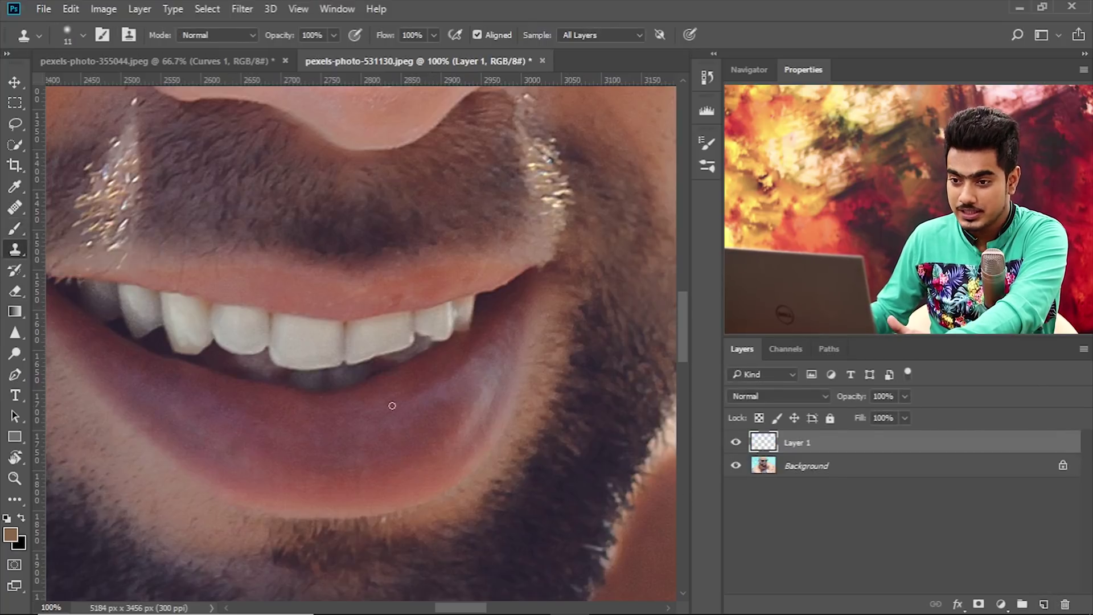
# Clone the intact lower edge of the small chipped tooth over its notch on Layer 1, using soft brush sizes 16 and 27
pyautogui.hotkey('ctrl', '+')
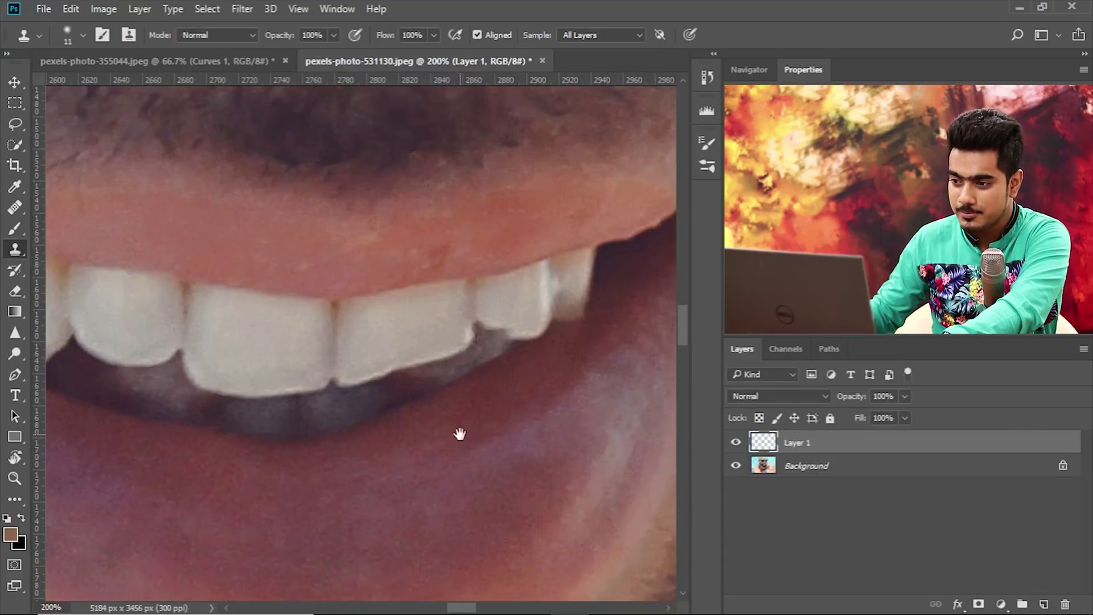
pyautogui.moveTo(459, 434); pyautogui.dragTo(357, 440)
pyautogui.press(']')
pyautogui.press(']')
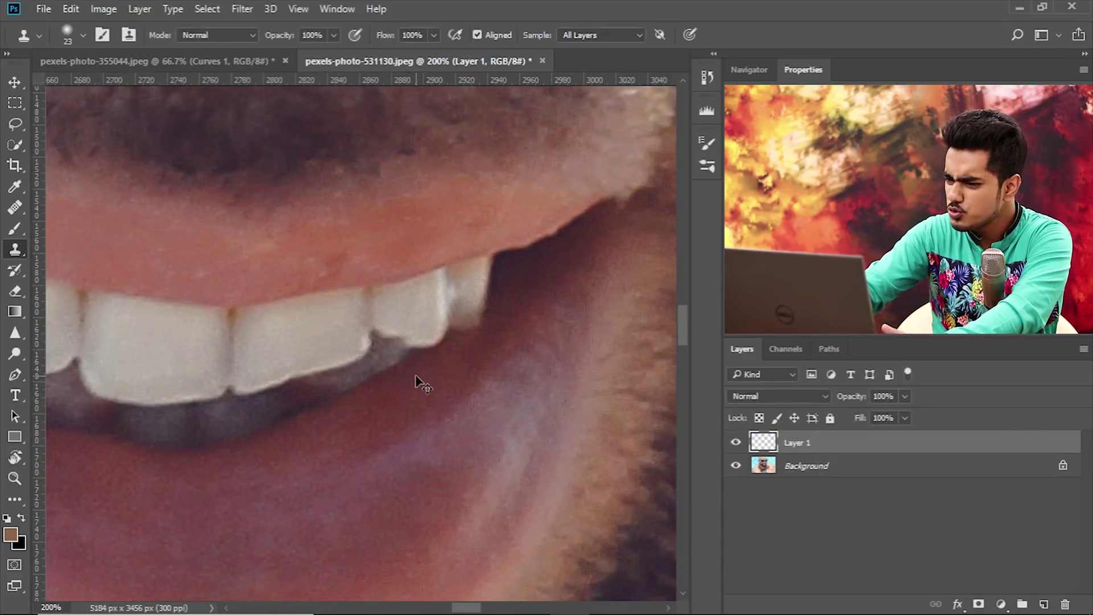
pyautogui.hotkey('ctrl', '+')
pyautogui.hotkey('ctrl', '+')
pyautogui.moveTo(402, 357); pyautogui.dragTo(329, 362)
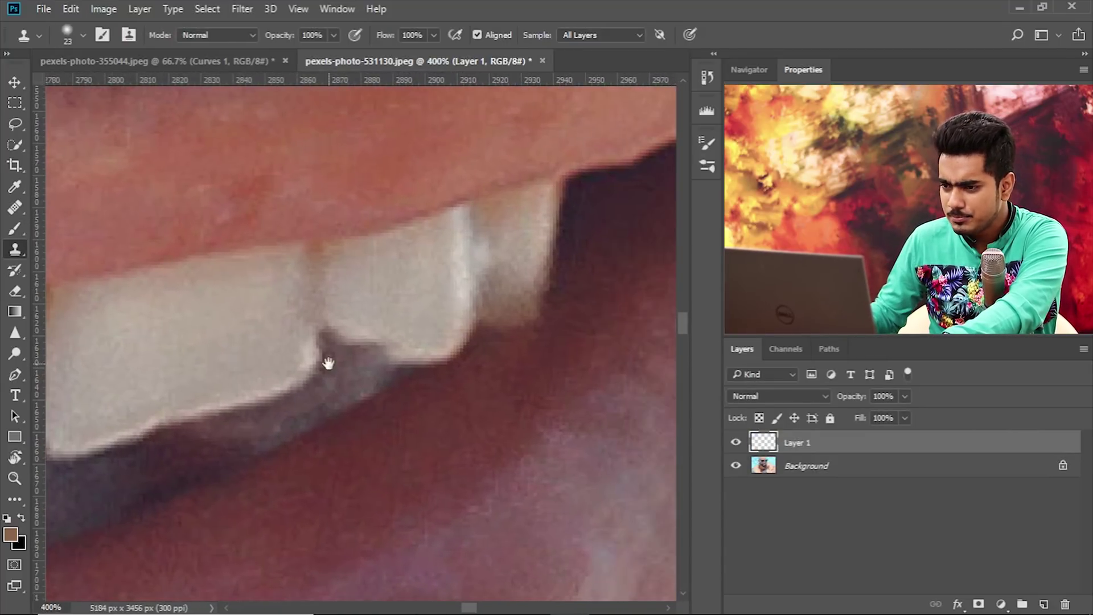
pyautogui.press('[')
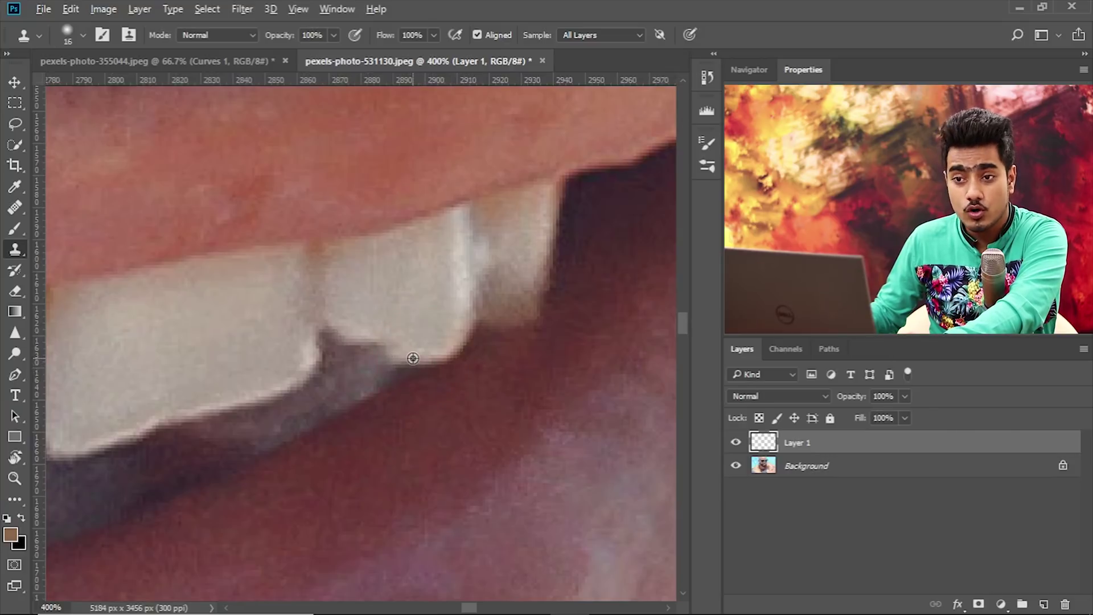
pyautogui.keyDown('alt'); pyautogui.click(411, 364); pyautogui.keyUp('alt')
pyautogui.click(378, 357)
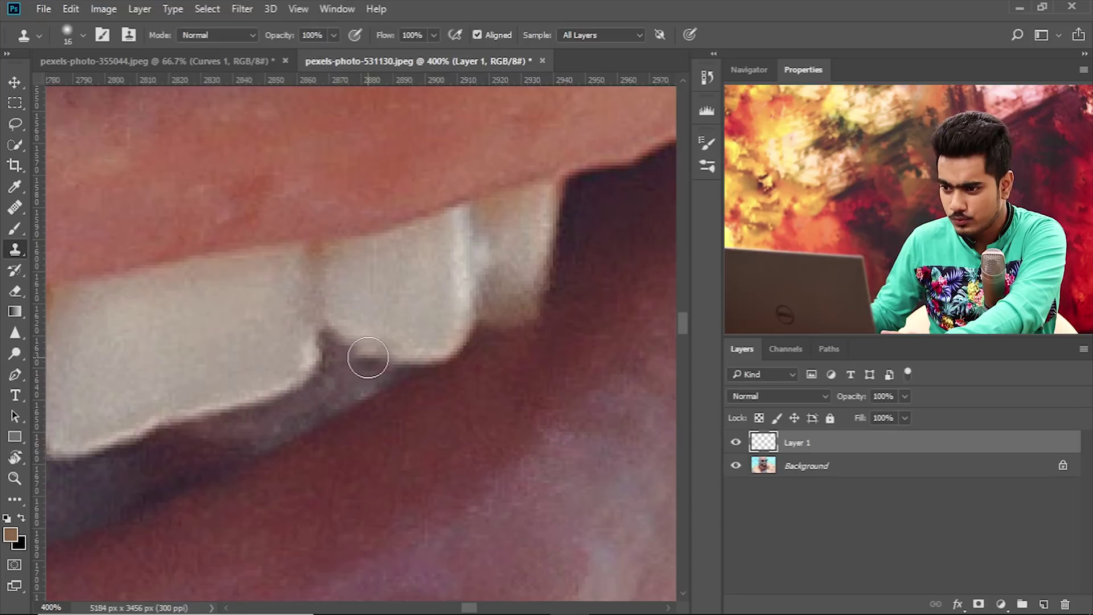
pyautogui.moveTo(366, 358)
pyautogui.mouseDown()
pyautogui.moveTo(382, 357)
pyautogui.moveTo(351, 361)
pyautogui.moveTo(377, 393)
pyautogui.moveTo(351, 354)
pyautogui.mouseUp()
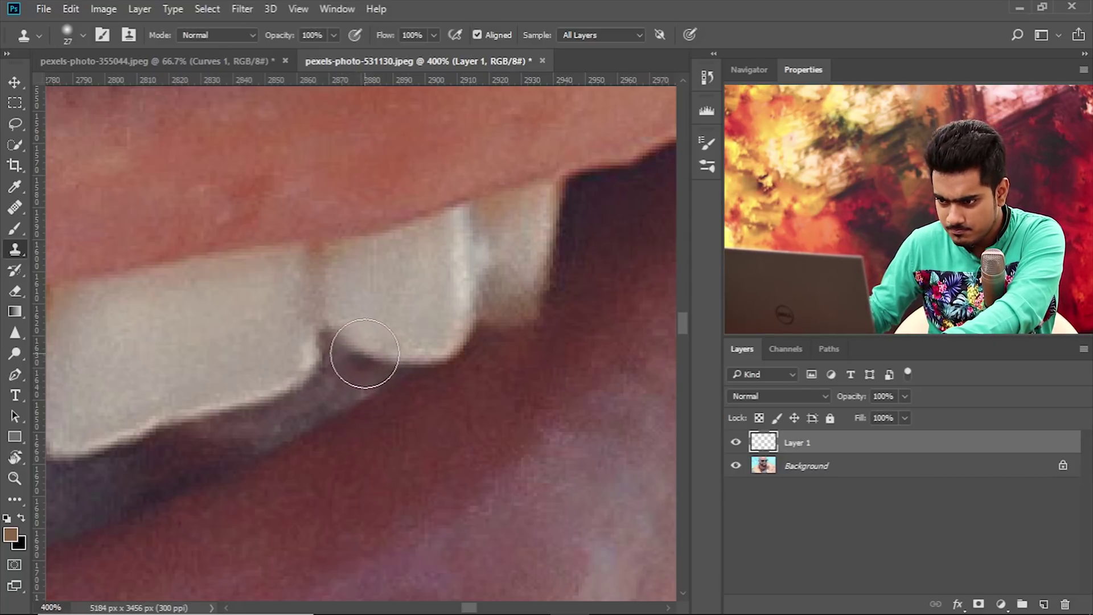
pyautogui.click(364, 353)
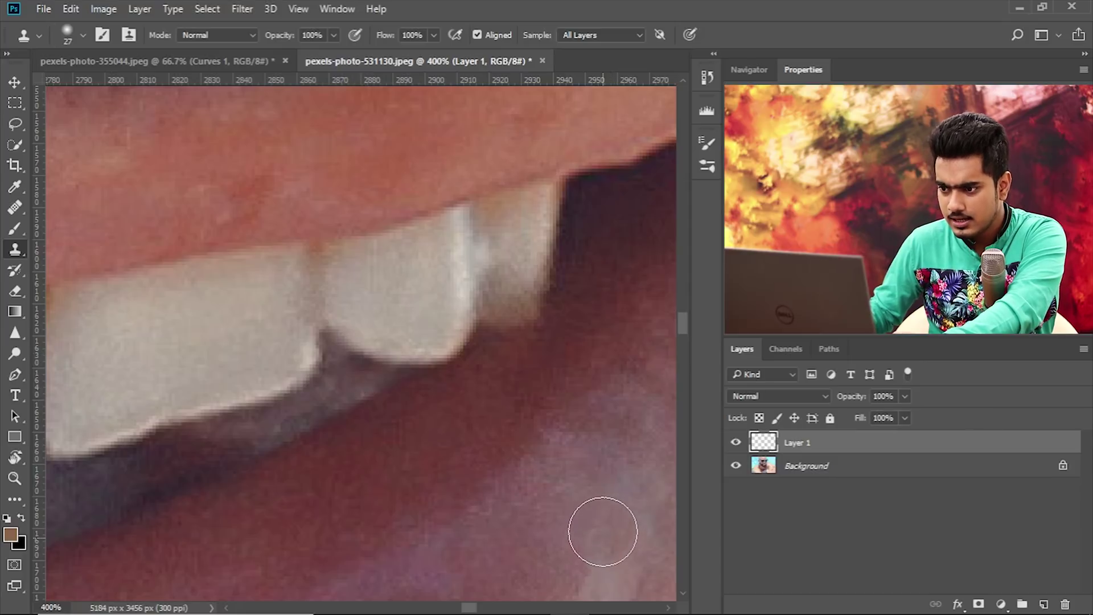